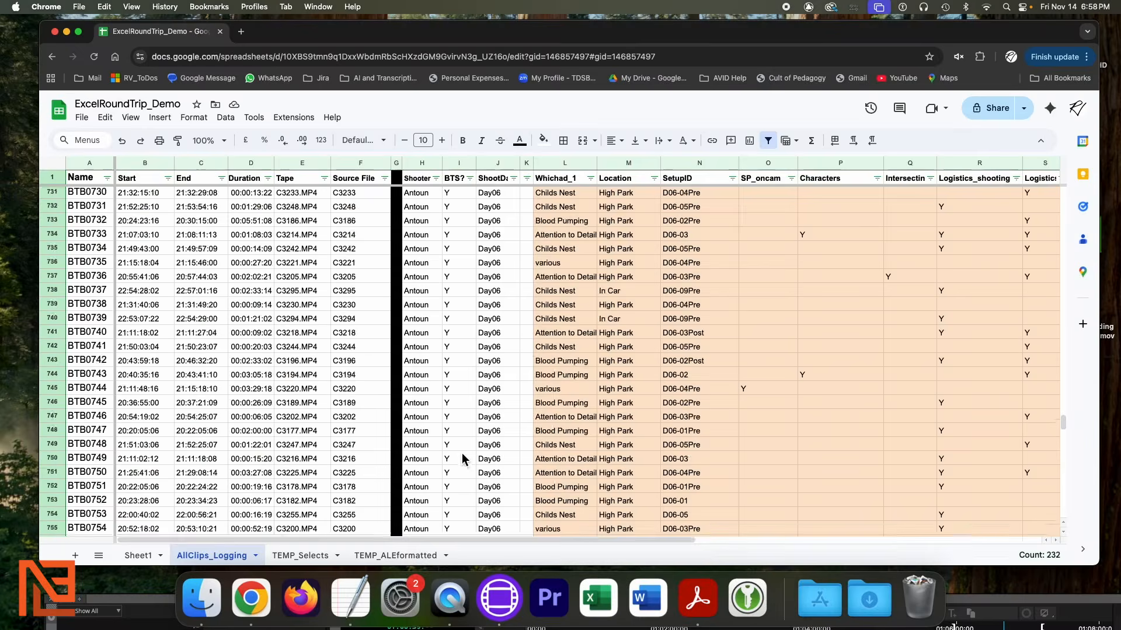
Hide columns G through AC so only Name through Source File stay visible
{"action": "scroll", "coordinate": [463, 454], "scroll_direction": "down", "scroll_amount": 20}
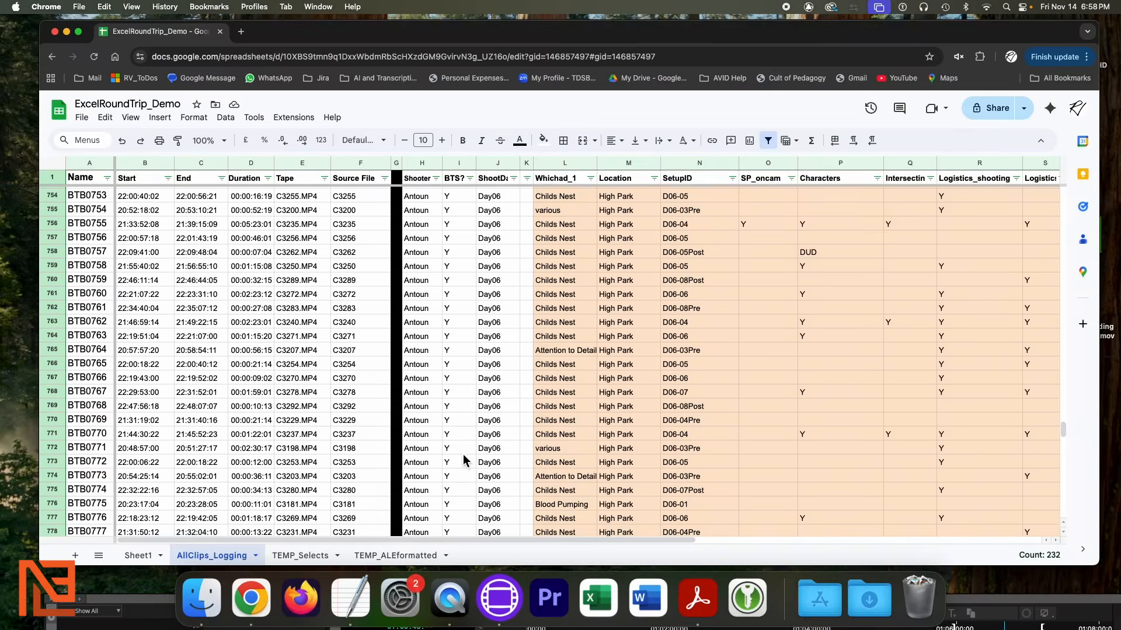
{"action": "scroll", "coordinate": [464, 461], "scroll_direction": "down", "scroll_amount": 20}
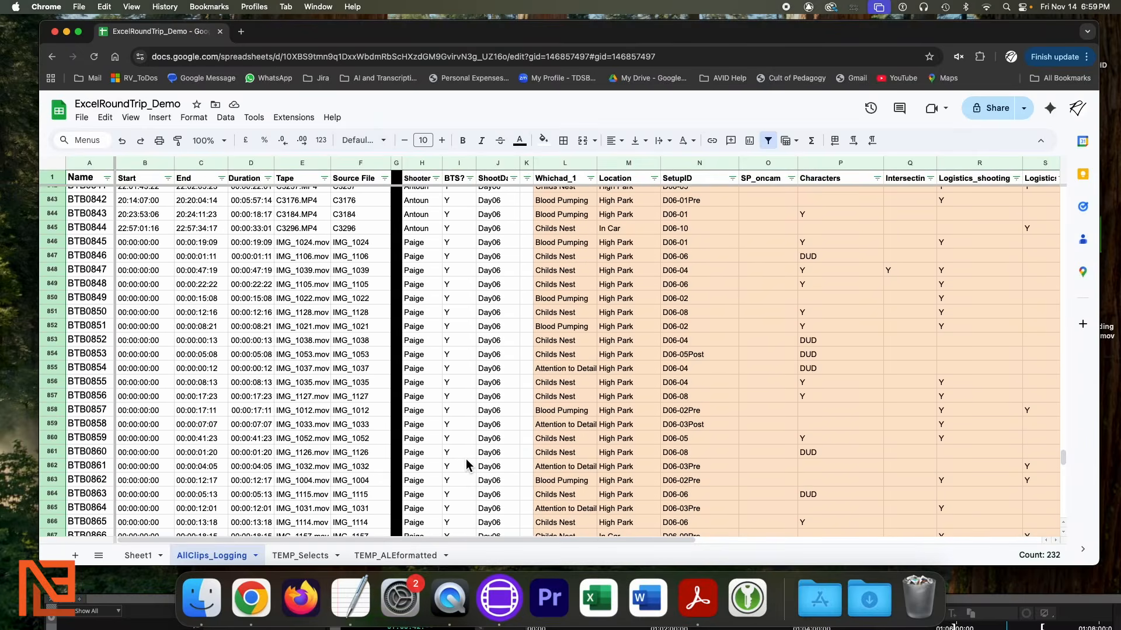
{"action": "scroll", "coordinate": [466, 461], "scroll_direction": "down", "scroll_amount": 10}
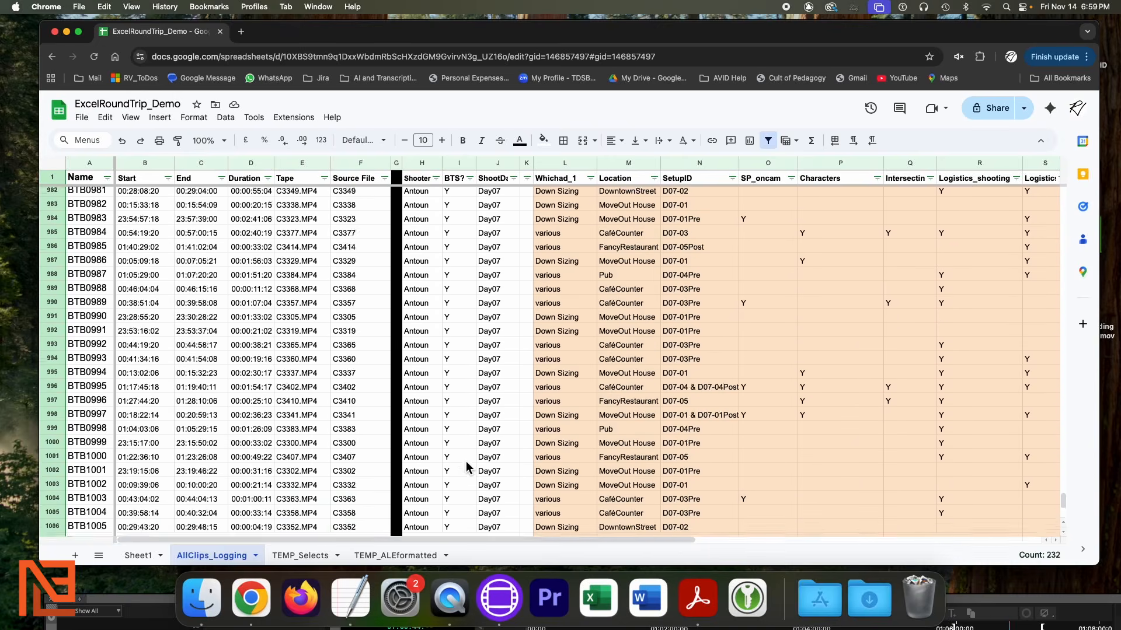
{"action": "scroll", "coordinate": [467, 464], "scroll_direction": "up", "scroll_amount": 12}
{"action": "scroll", "coordinate": [468, 464], "scroll_direction": "down", "scroll_amount": 20}
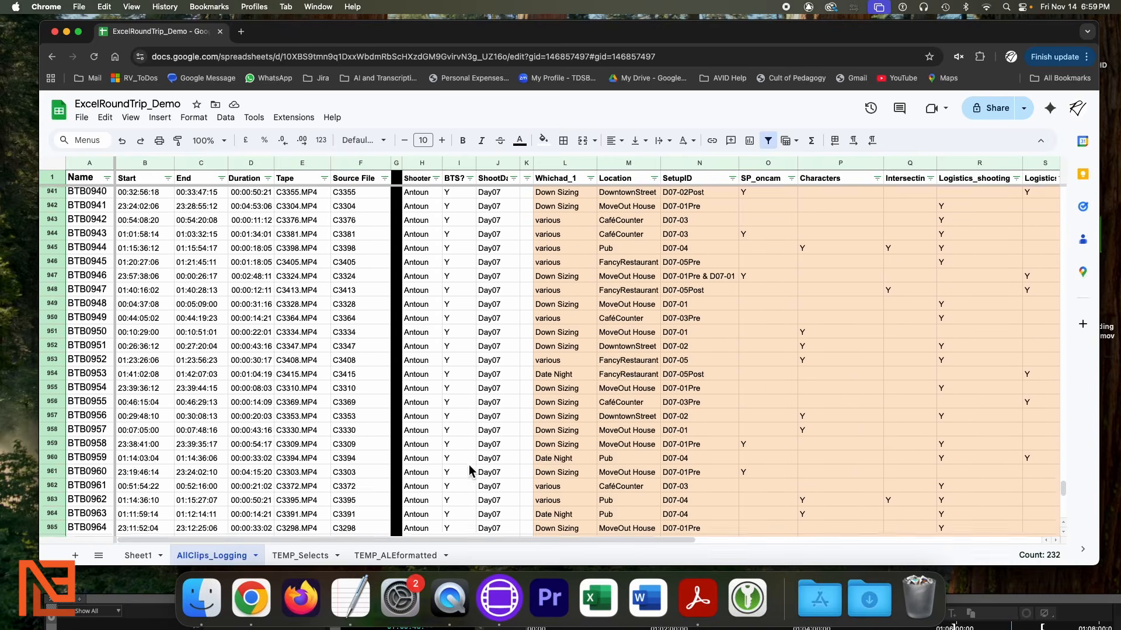
{"action": "scroll", "coordinate": [474, 473], "scroll_direction": "up", "scroll_amount": 20}
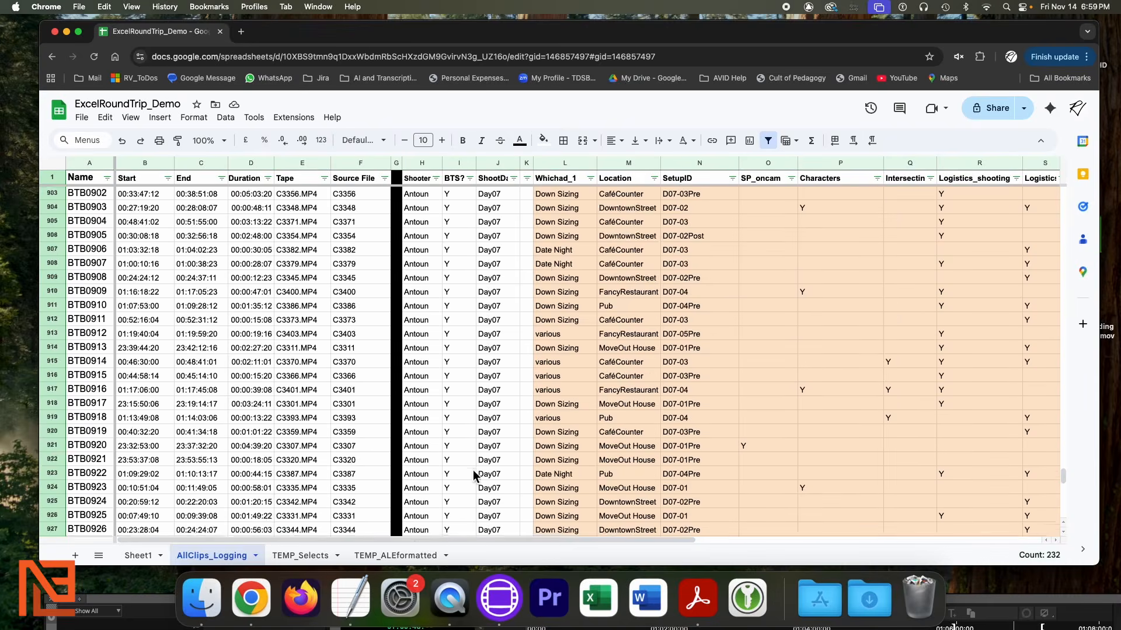
{"action": "left_click", "coordinate": [397, 165], "text": "shift"}
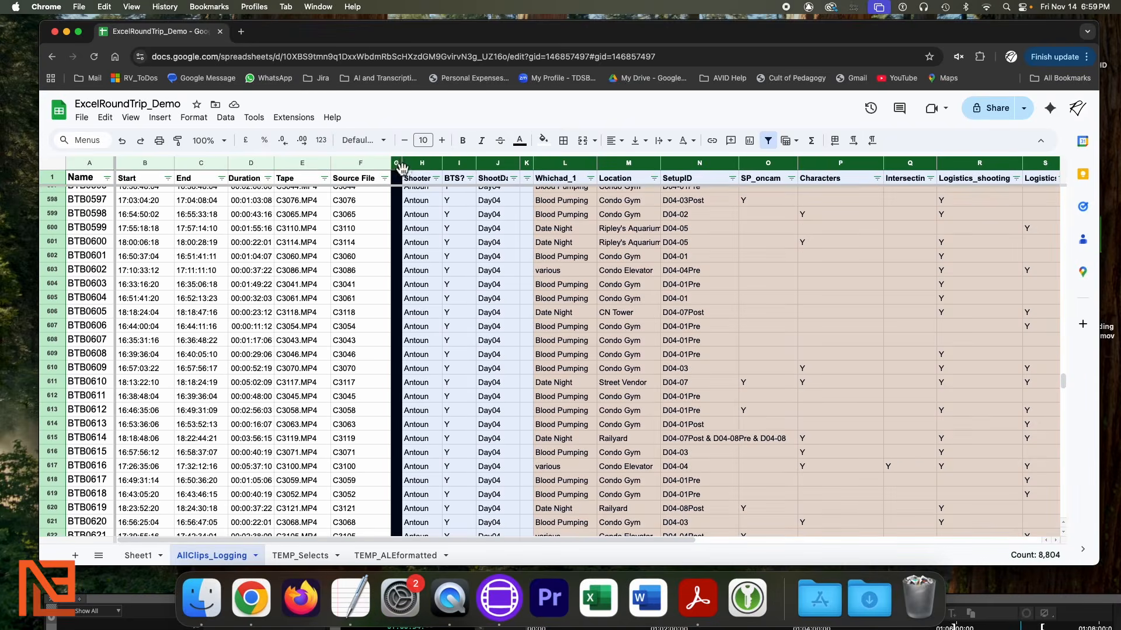
{"action": "right_click", "coordinate": [402, 169]}
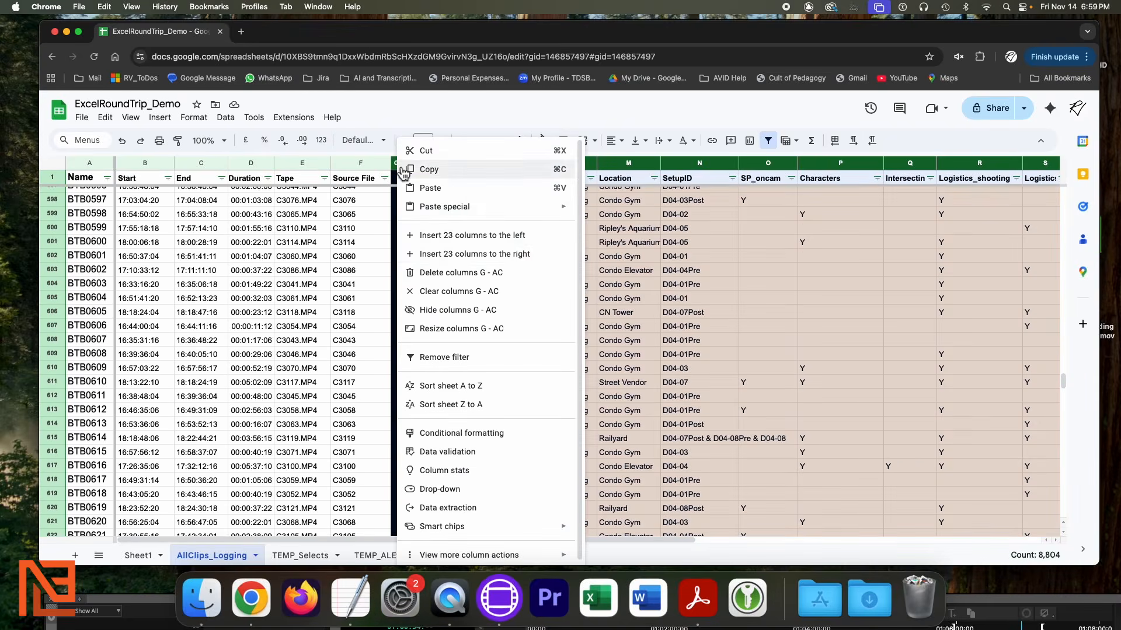
{"action": "left_click", "coordinate": [457, 315]}
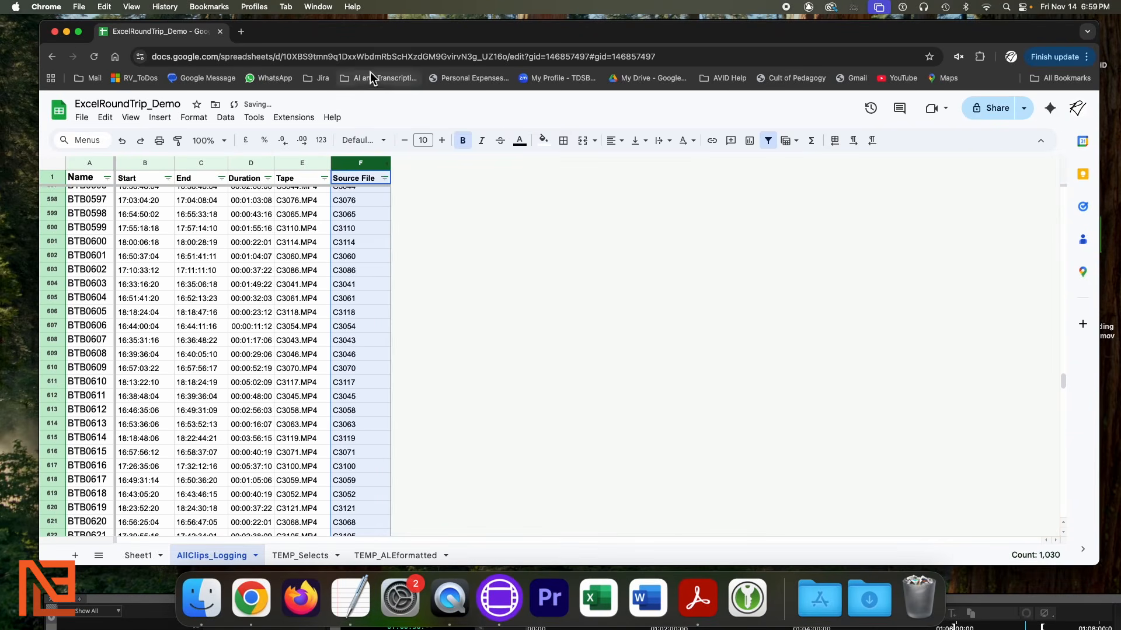
Move the browser window to the right and scroll the sheet back toward the top
{"action": "left_click_drag", "start_coordinate": [376, 37], "coordinate": [689, 30]}
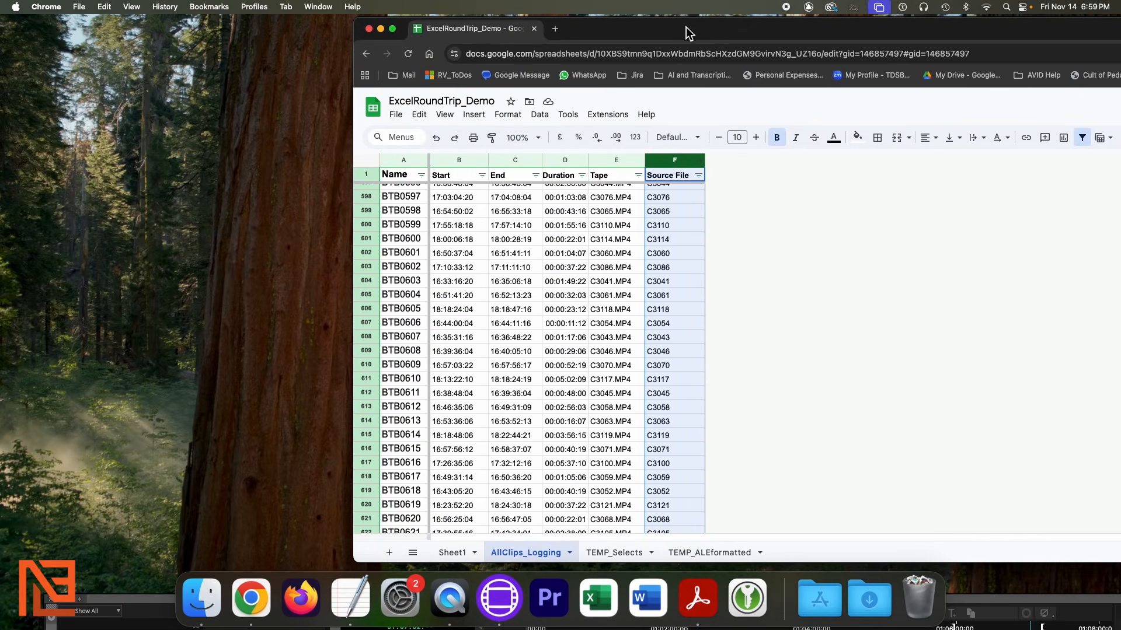
{"action": "scroll", "coordinate": [558, 365], "scroll_direction": "up", "scroll_amount": 6}
{"action": "left_click", "coordinate": [595, 290]}
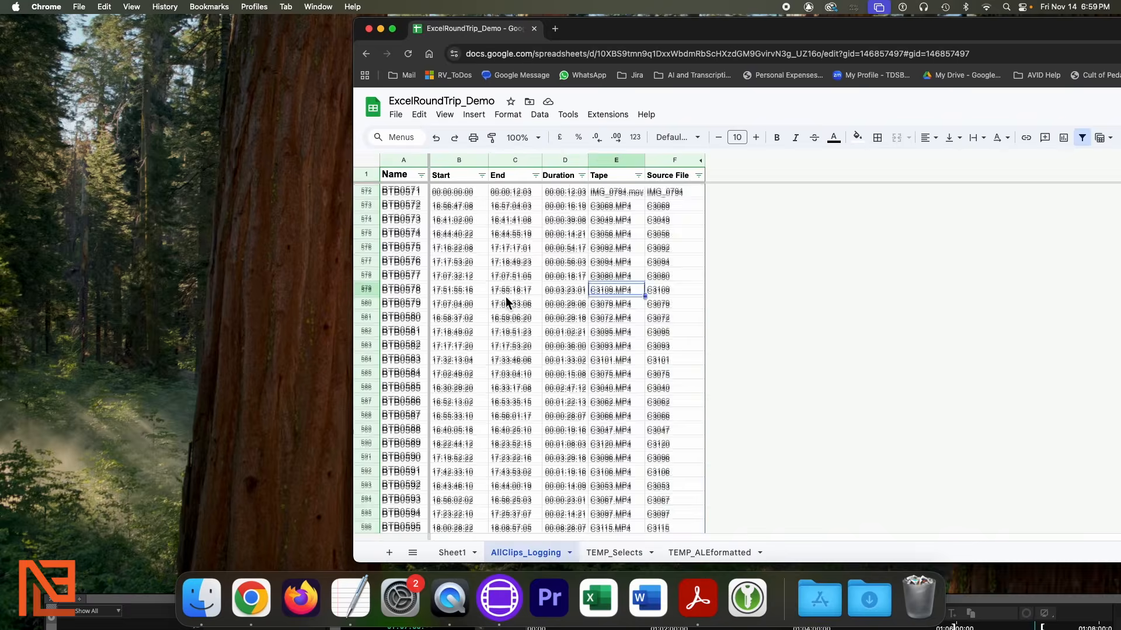
{"action": "scroll", "coordinate": [506, 296], "scroll_direction": "up", "scroll_amount": 20}
{"action": "scroll", "coordinate": [509, 302], "scroll_direction": "up", "scroll_amount": 20}
{"action": "scroll", "coordinate": [518, 310], "scroll_direction": "up", "scroll_amount": 6}
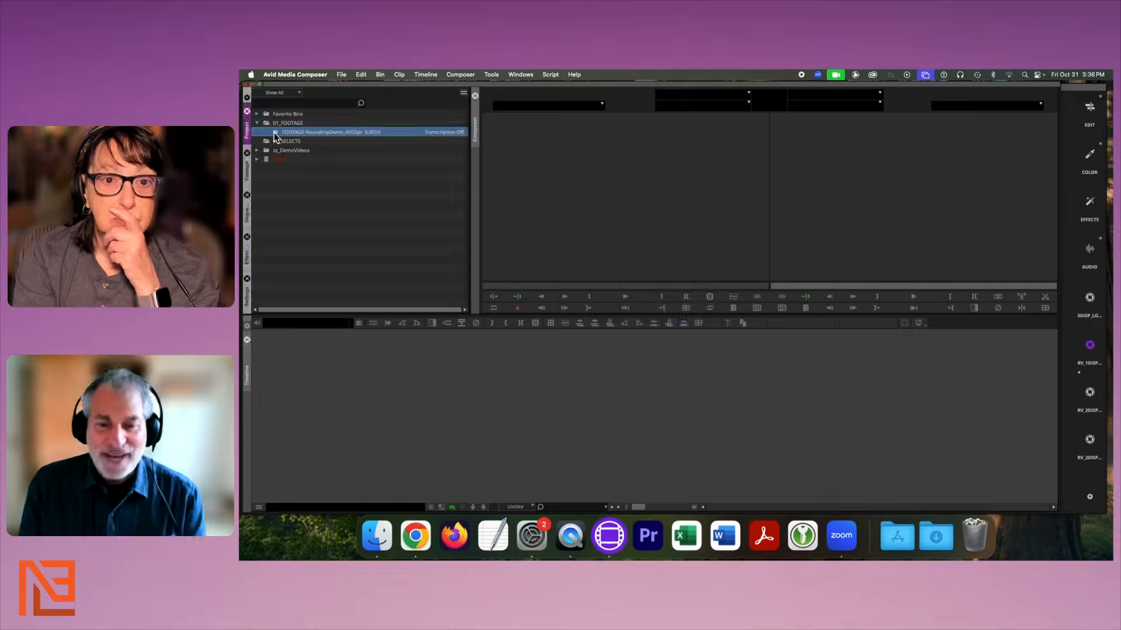
Open the FOOTAGE RoundtripDemo_AllClips bin, move it up and widen it to fit the Tape names
{"action": "double_click", "coordinate": [275, 132]}
{"action": "scroll", "coordinate": [653, 296], "scroll_direction": "up", "scroll_amount": 4}
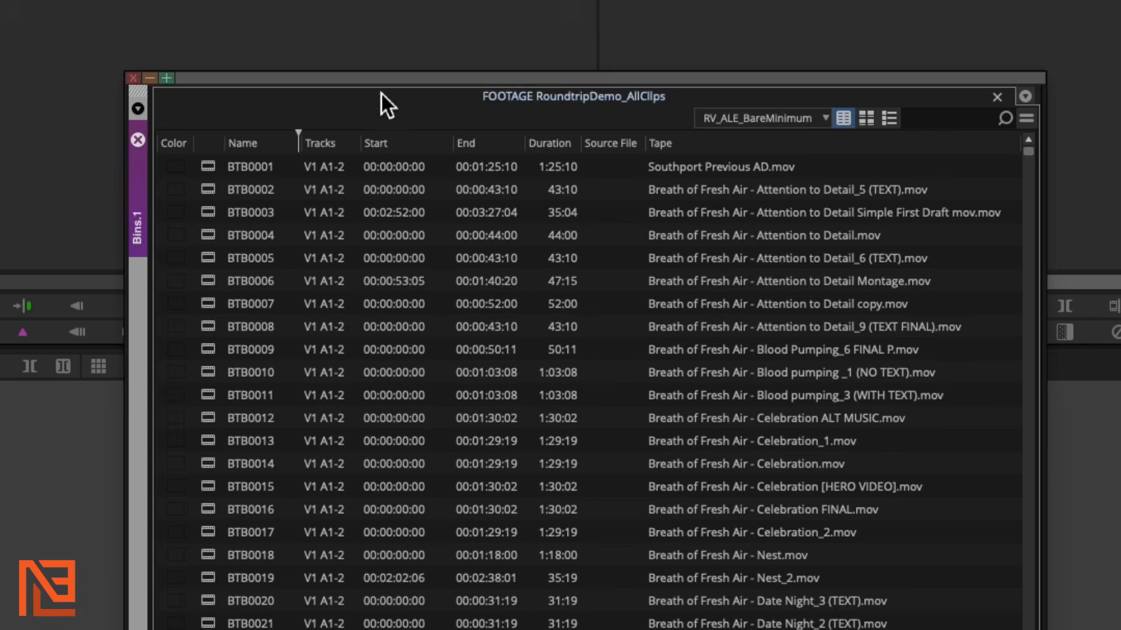
{"action": "left_click_drag", "start_coordinate": [378, 78], "coordinate": [317, 19]}
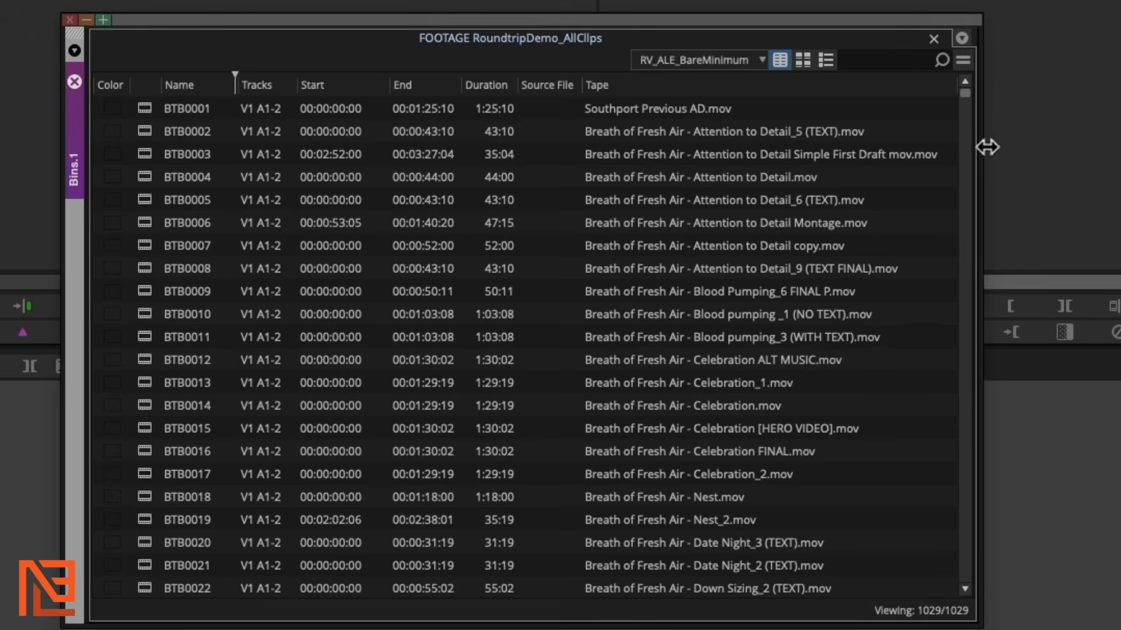
{"action": "left_click_drag", "start_coordinate": [989, 146], "coordinate": [1077, 147]}
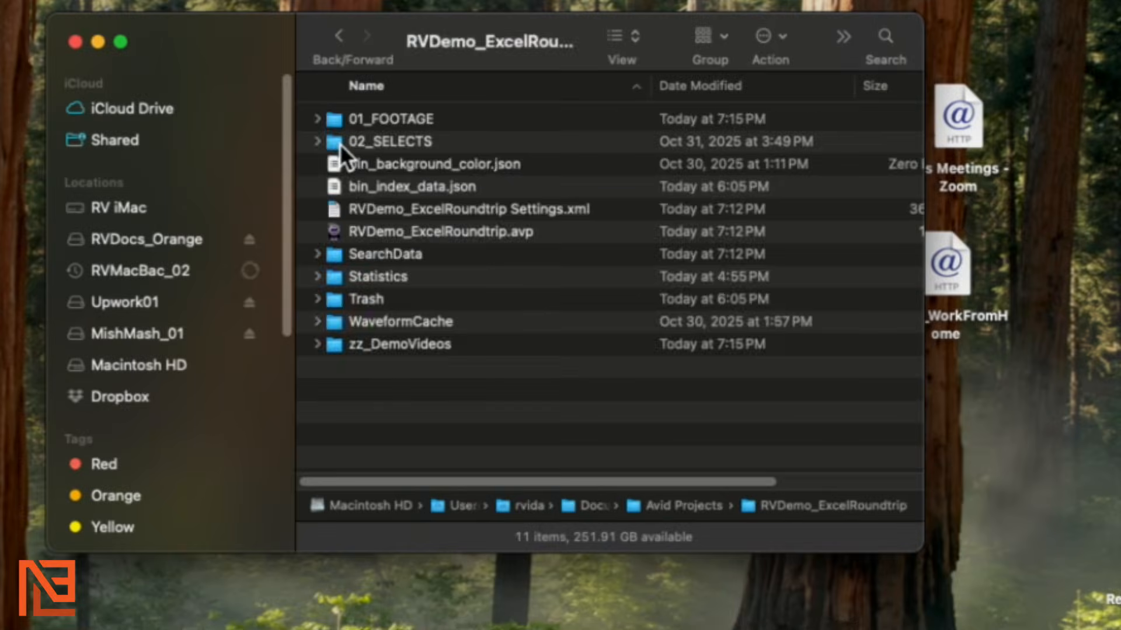
Open the 02_SELECTS folder, select DemoSelects_01.avb and push the window aside
{"action": "double_click", "coordinate": [340, 143]}
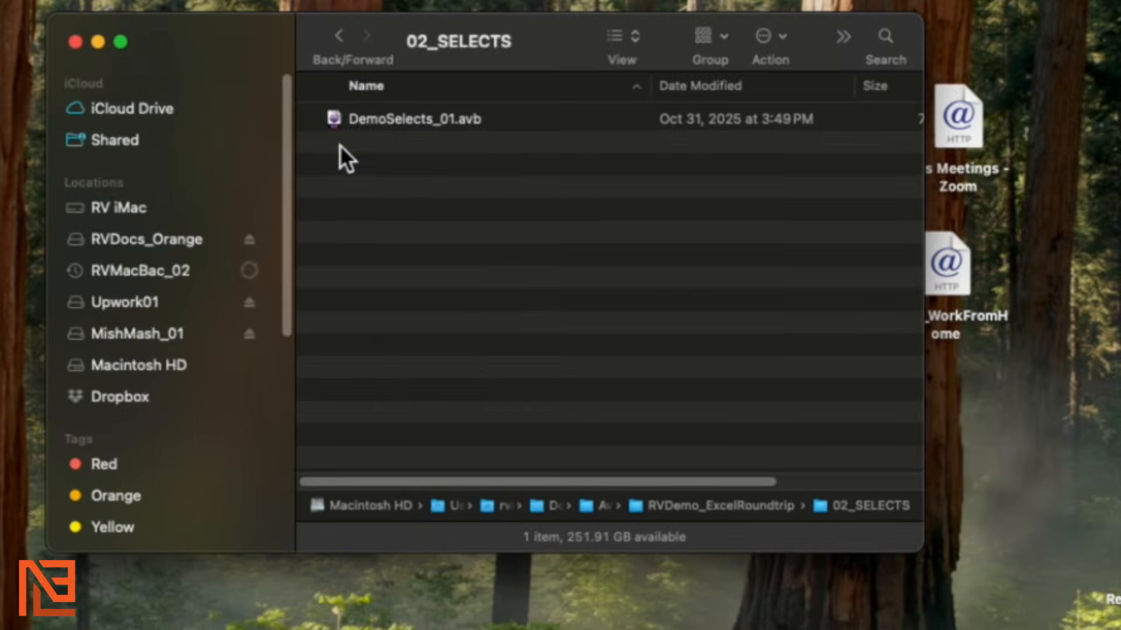
{"action": "left_click_drag", "start_coordinate": [233, 13], "coordinate": [279, 43]}
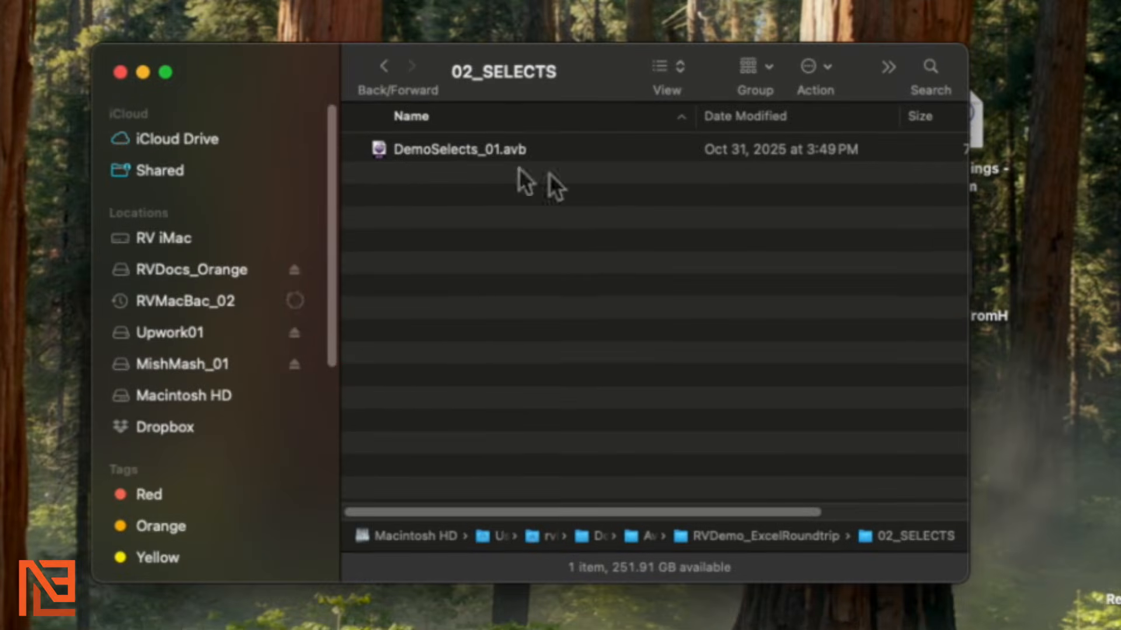
{"action": "left_click", "coordinate": [535, 148]}
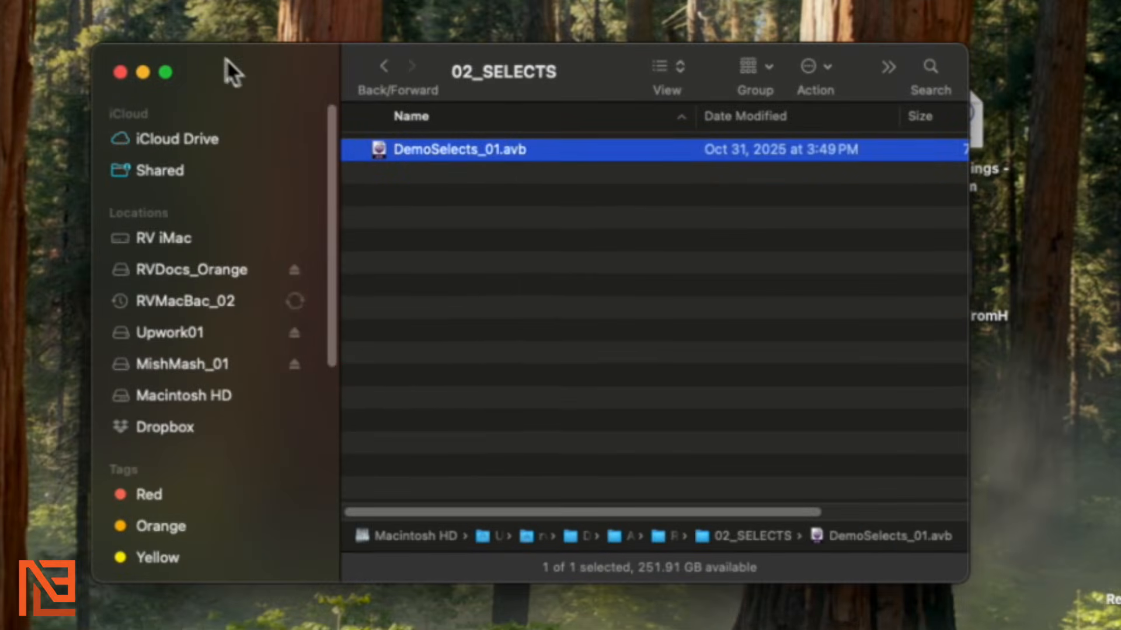
{"action": "left_click_drag", "start_coordinate": [281, 79], "coordinate": [0, 127]}
Open the ALEs folder in a second Finder window
{"action": "left_click_drag", "start_coordinate": [0, 0], "coordinate": [566, 44]}
{"action": "double_click", "coordinate": [621, 136]}
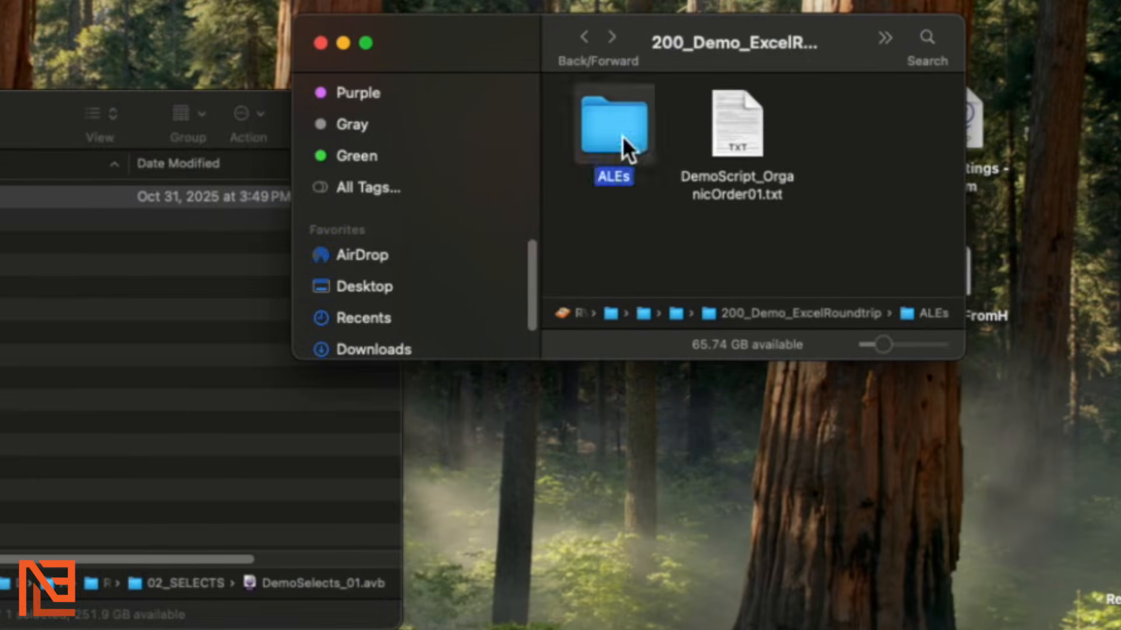
{"action": "left_click_drag", "start_coordinate": [480, 47], "coordinate": [507, 120]}
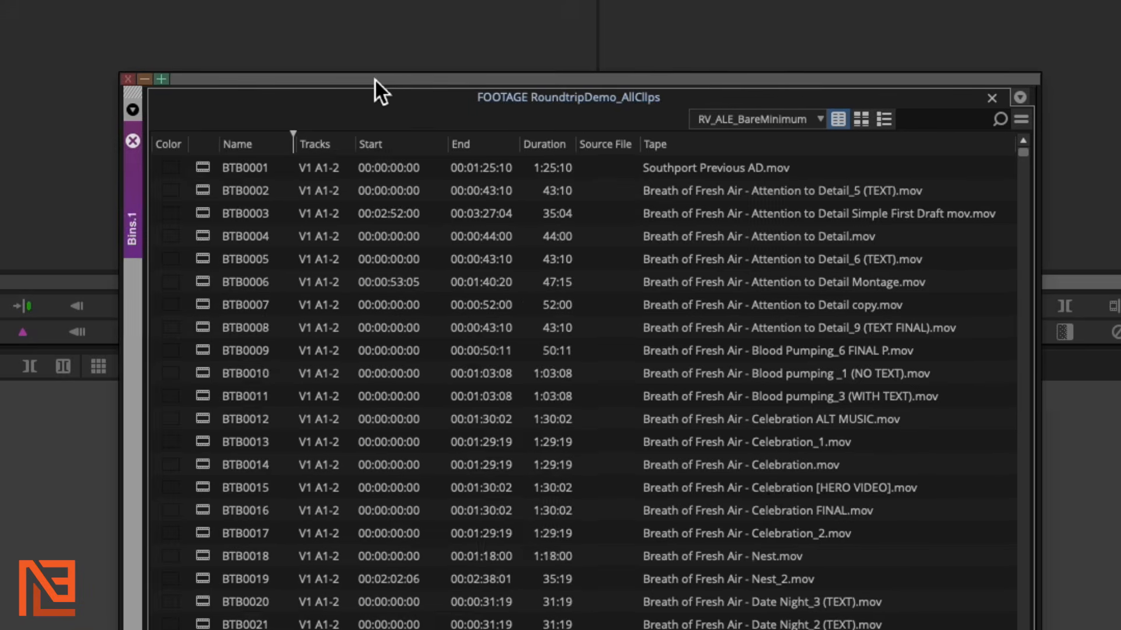
Use Export Bin… from the bin's context menu, saving as Avid Log Exchange into ALEs
{"action": "left_click_drag", "start_coordinate": [376, 78], "coordinate": [316, 19]}
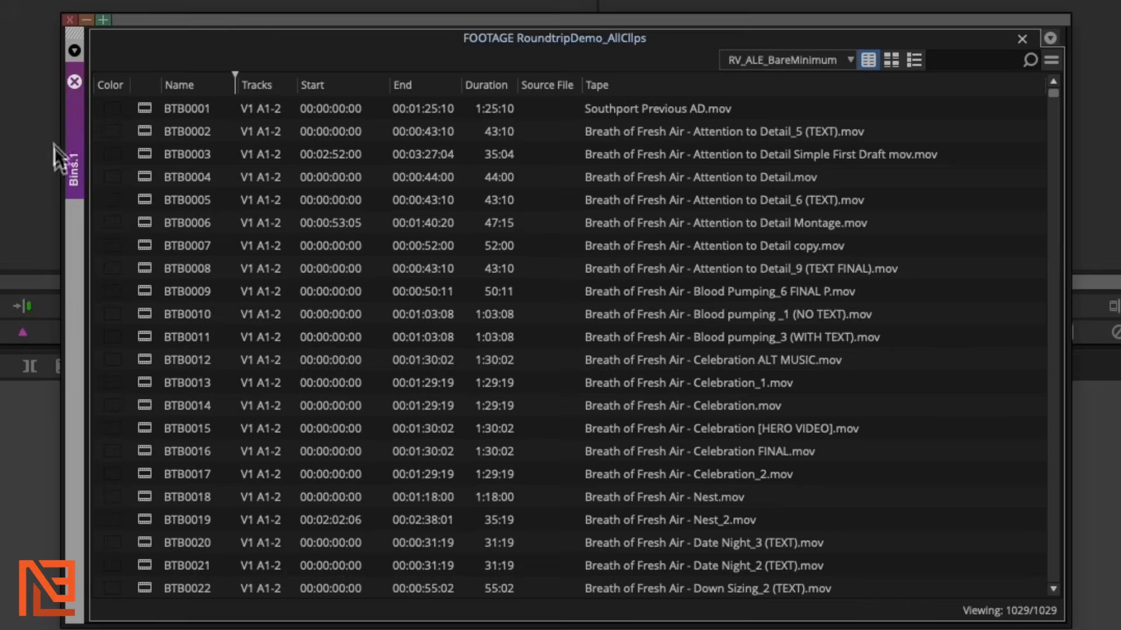
{"action": "right_click", "coordinate": [99, 124]}
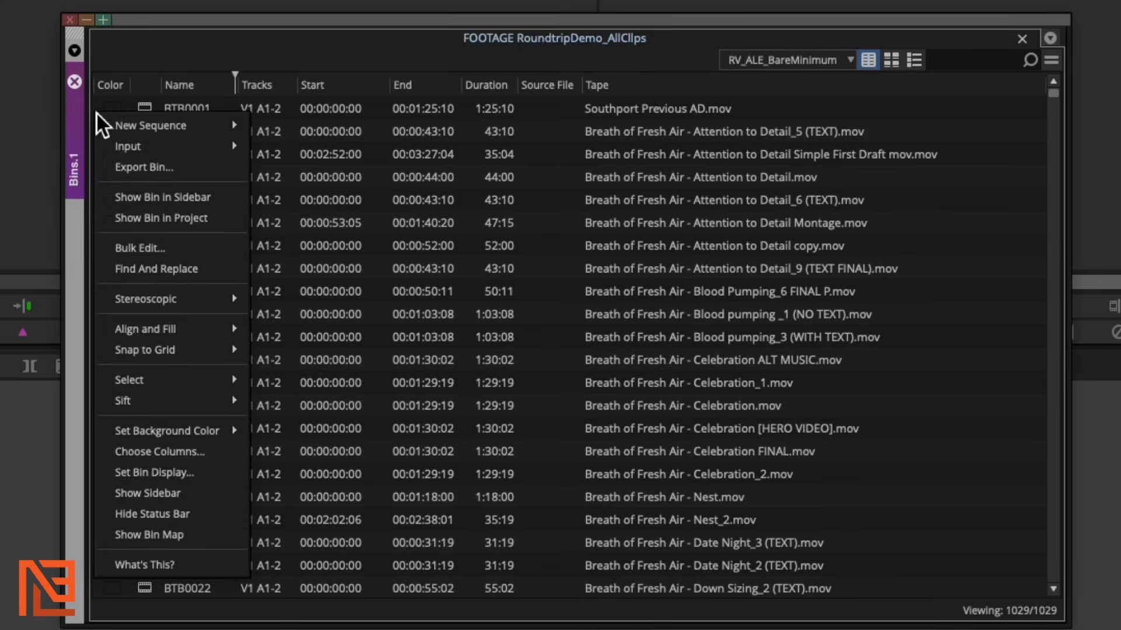
{"action": "left_click", "coordinate": [191, 171]}
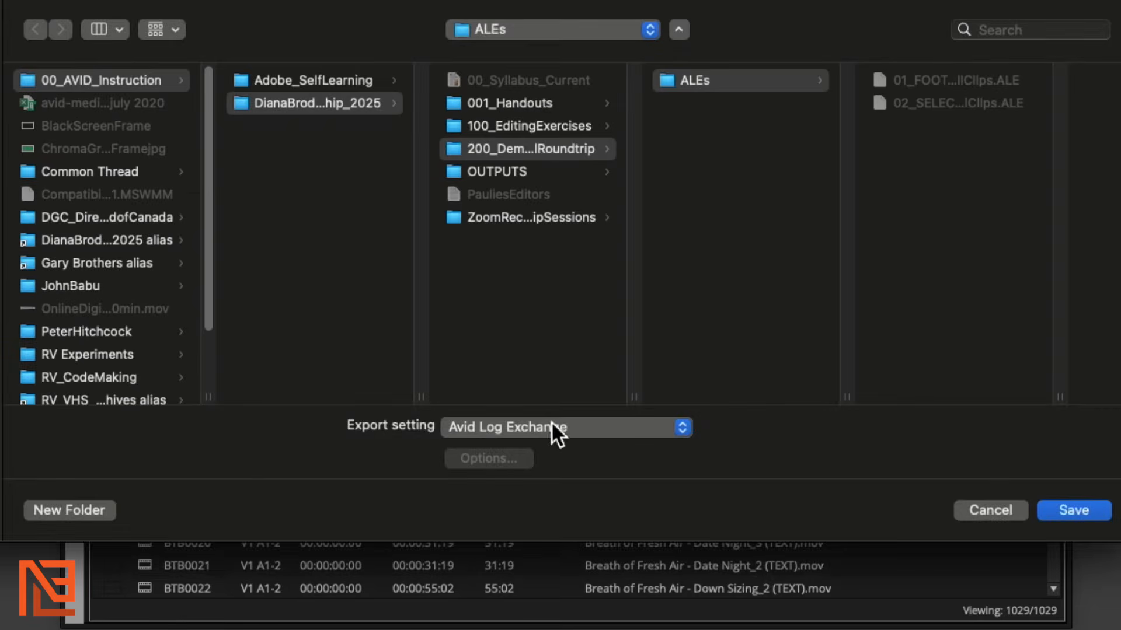
{"action": "left_click", "coordinate": [677, 82]}
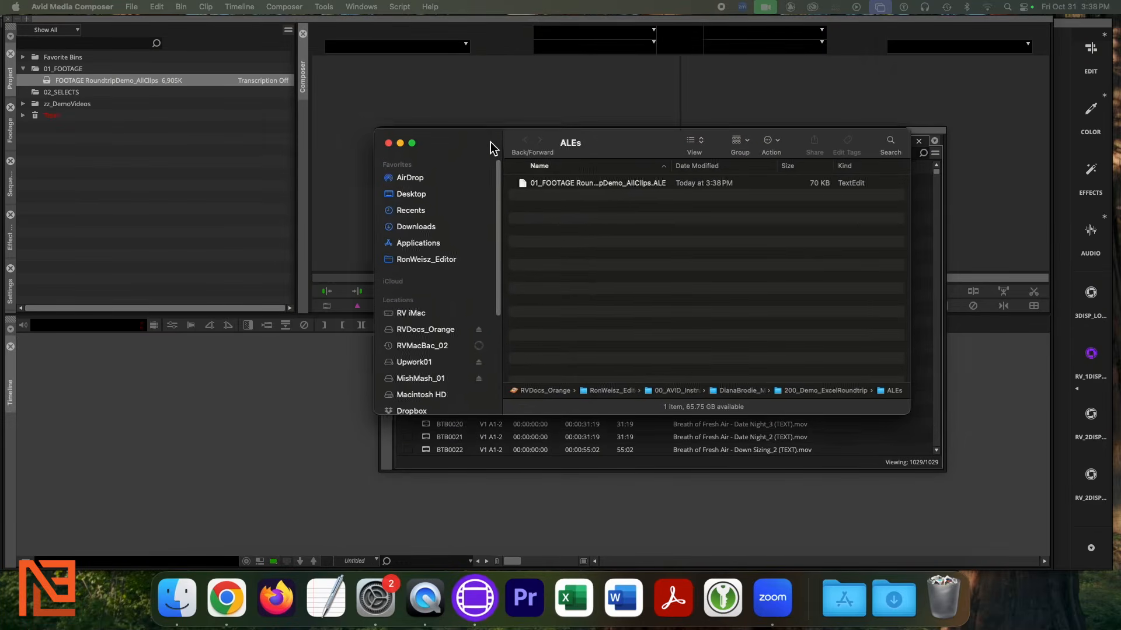
Open the exported ALE file in TextEdit and widen the window so lines don't wrap
{"action": "left_click_drag", "start_coordinate": [491, 142], "coordinate": [471, 127]}
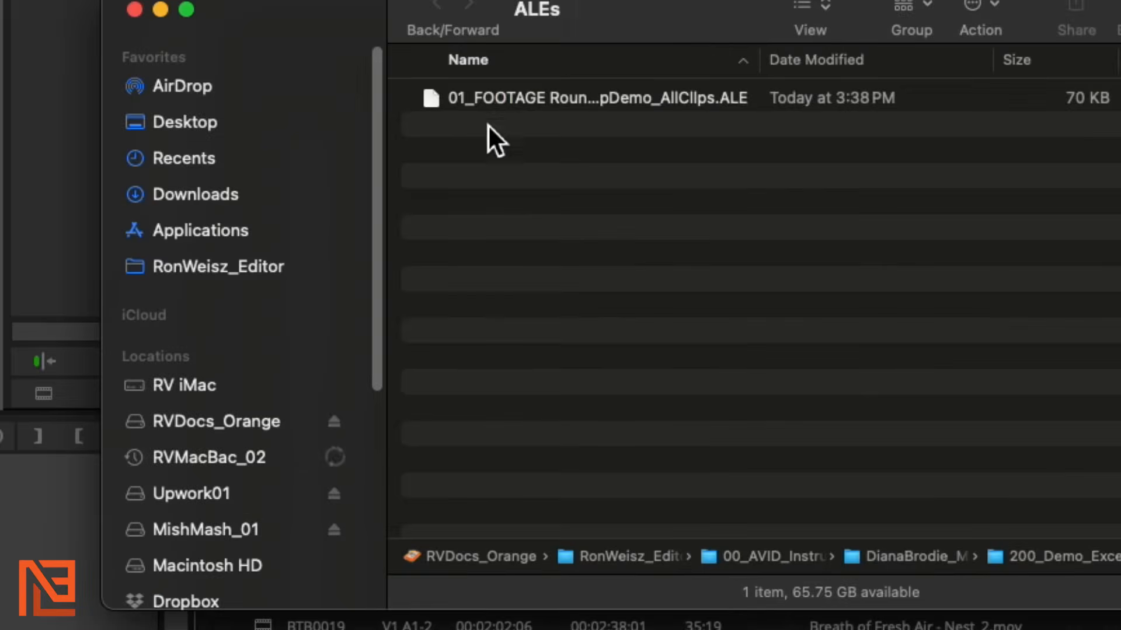
{"action": "left_click", "coordinate": [484, 103]}
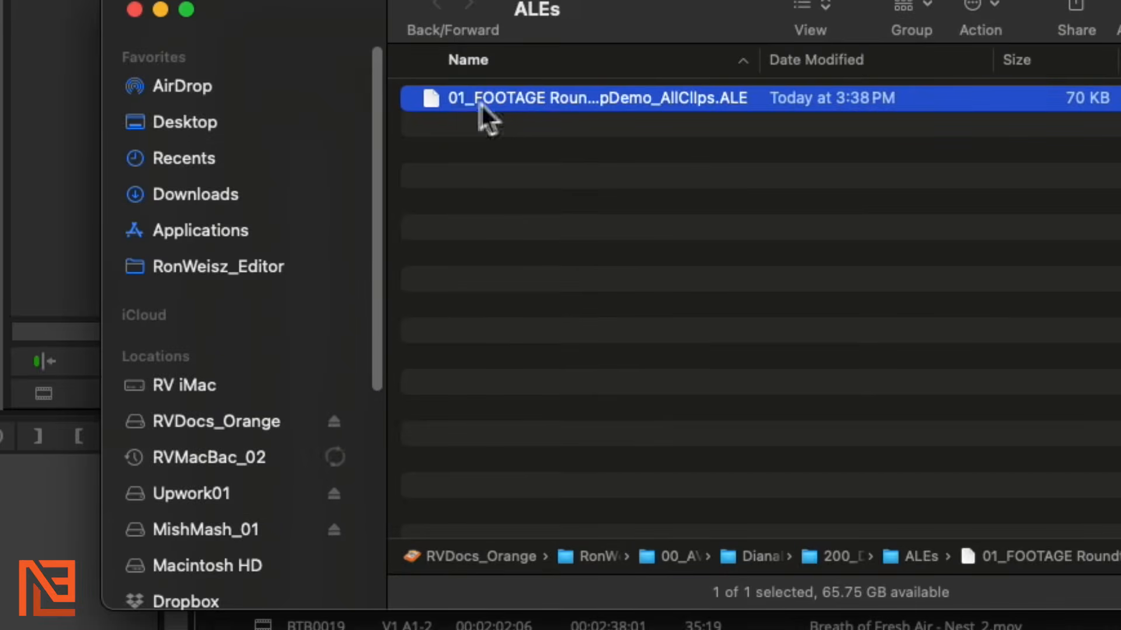
{"action": "double_click", "coordinate": [430, 103]}
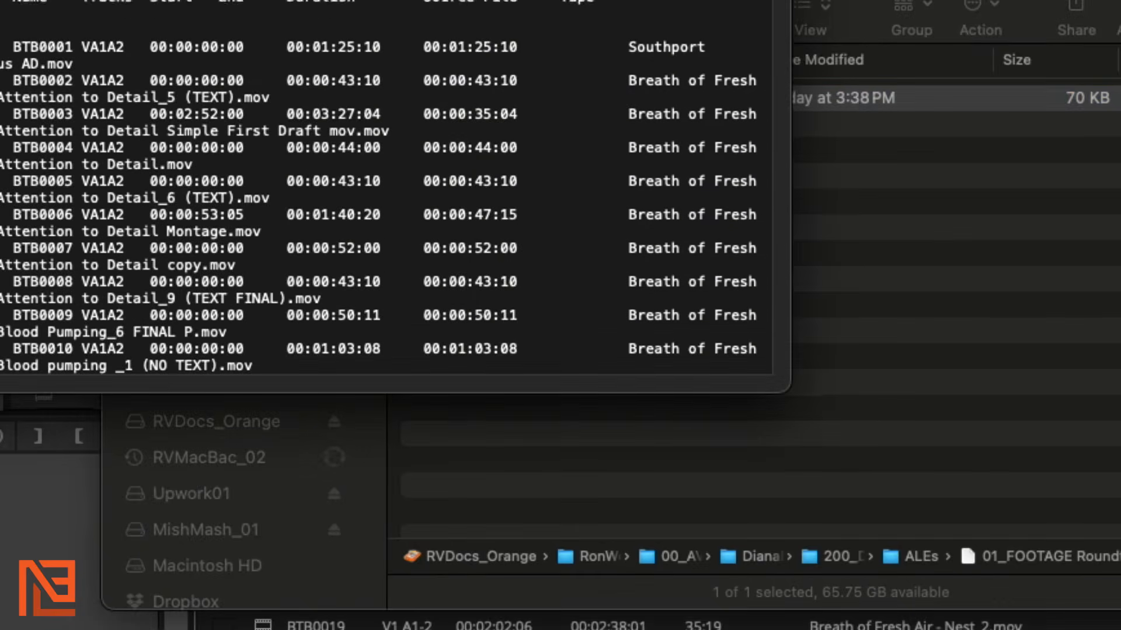
{"action": "left_click_drag", "start_coordinate": [798, 36], "coordinate": [1120, 117]}
{"action": "left_click_drag", "start_coordinate": [899, 0], "coordinate": [977, 33]}
{"action": "left_click_drag", "start_coordinate": [1119, 175], "coordinate": [1120, 175]}
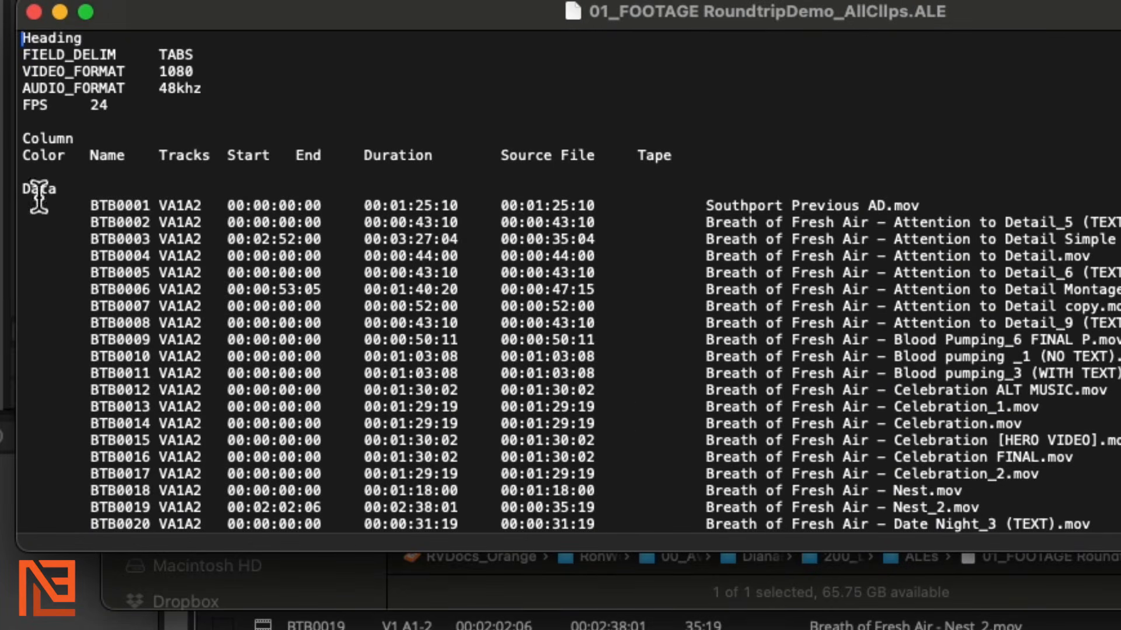
Check BTB0001's Start and Duration, then select the text from the column header row toward the file's end
{"action": "left_click", "coordinate": [236, 208]}
{"action": "left_click", "coordinate": [460, 207]}
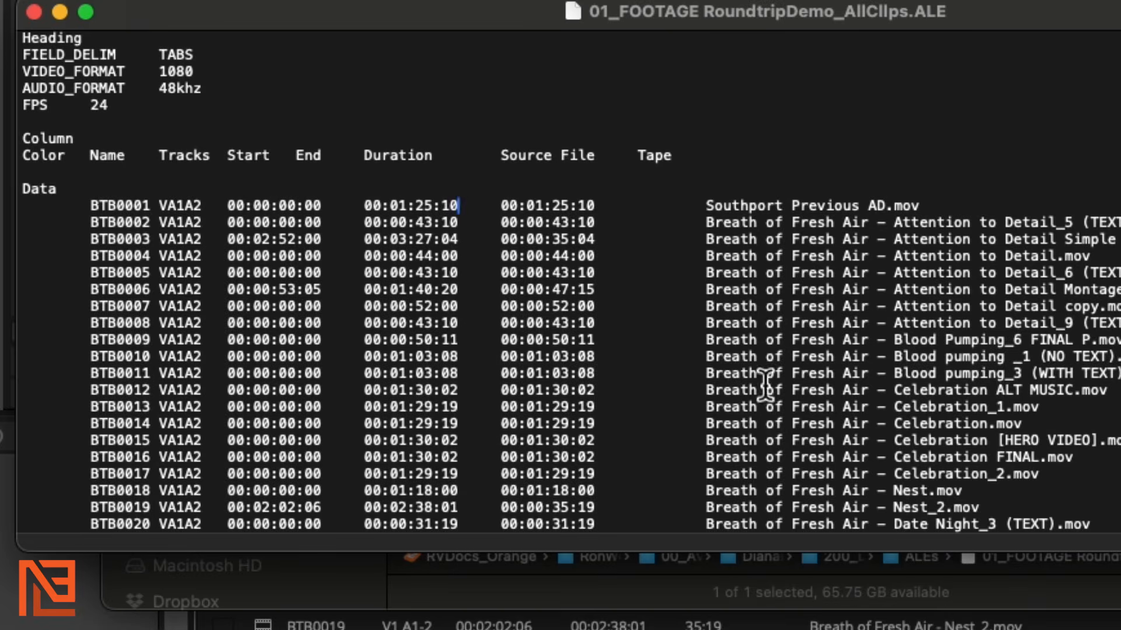
{"action": "left_click_drag", "start_coordinate": [24, 156], "coordinate": [652, 177]}
{"action": "key", "text": "super+c"}
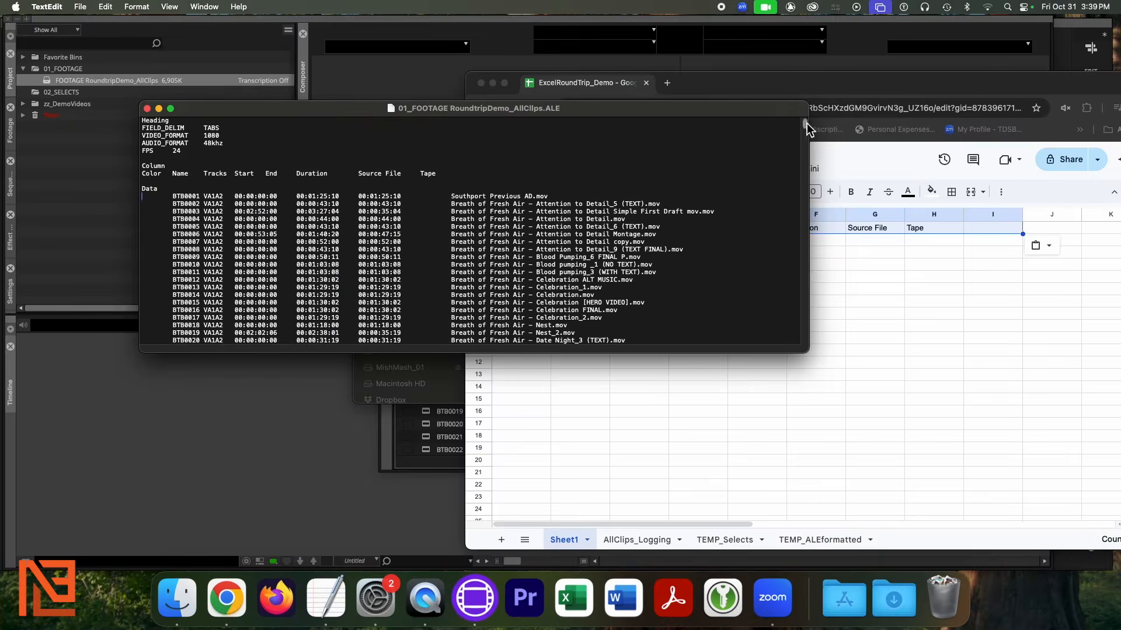
{"action": "left_click_drag", "start_coordinate": [805, 127], "coordinate": [751, 368]}
{"action": "left_click", "coordinate": [609, 319], "text": "shift"}
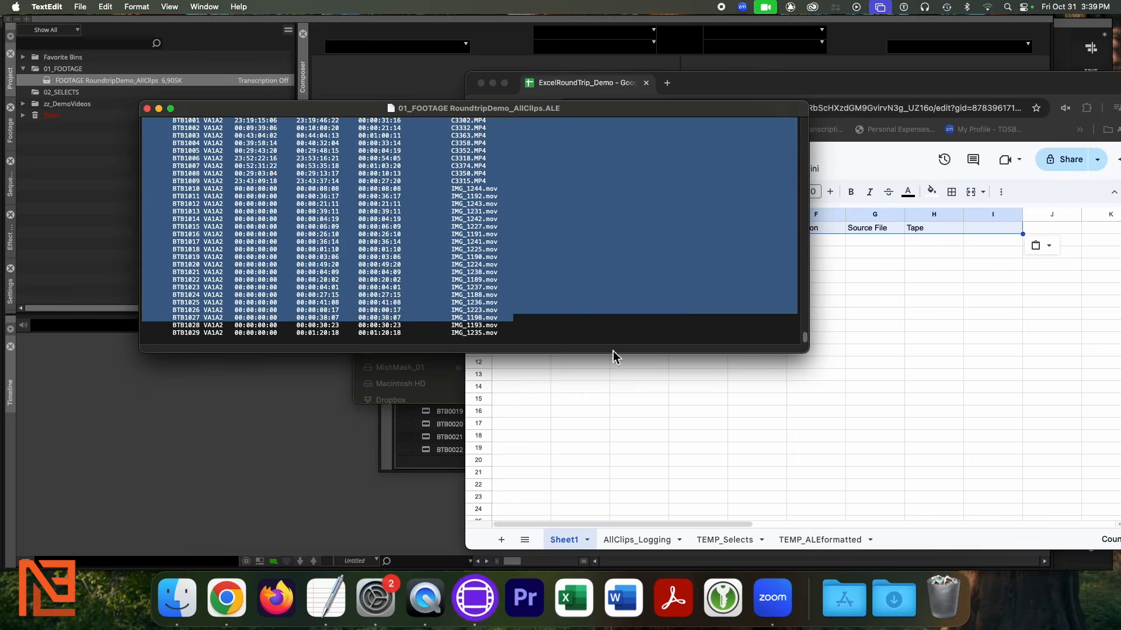
Paste the Color-through-Tape column names line from the ALE into row 1 of the sheet
{"action": "left_click", "coordinate": [611, 341], "text": "shift"}
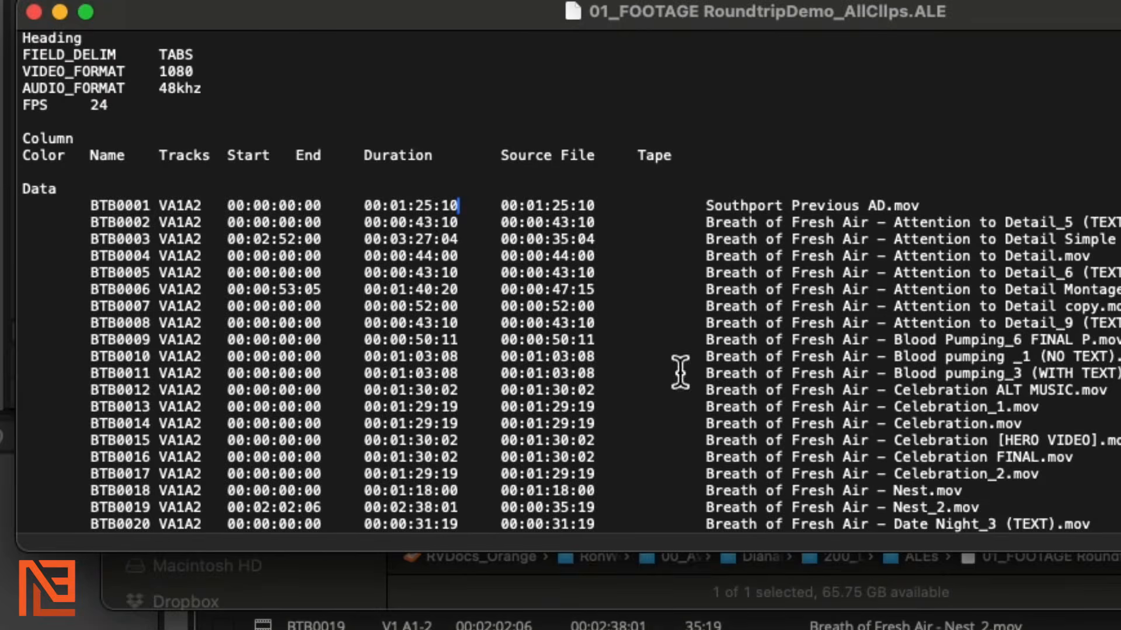
{"action": "left_click_drag", "start_coordinate": [24, 155], "coordinate": [700, 170]}
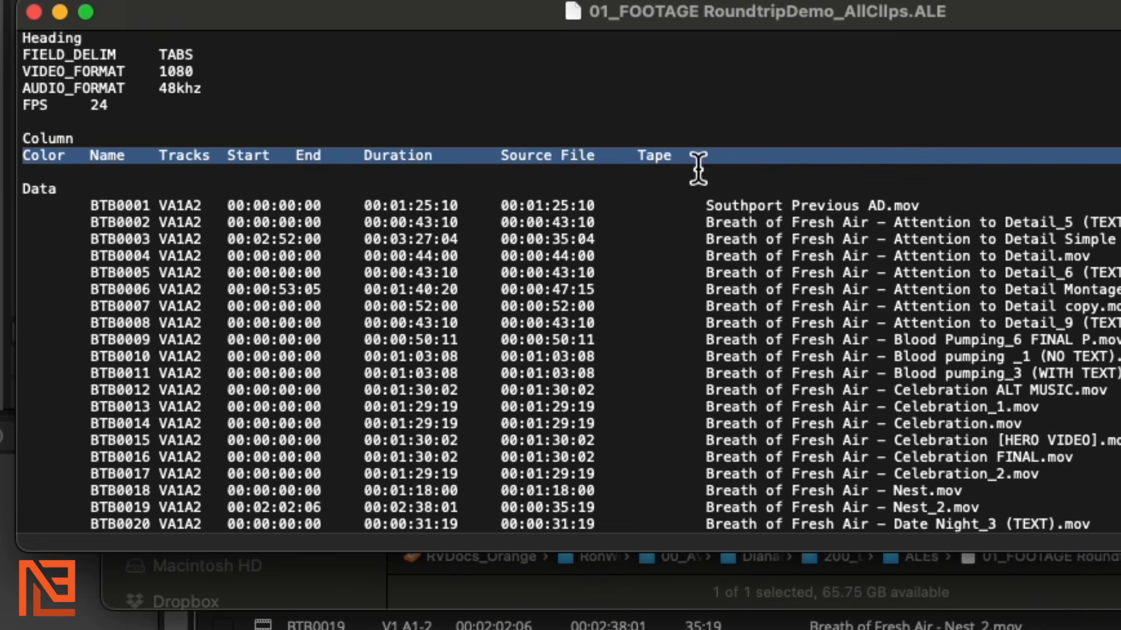
{"action": "key", "text": "super+v"}
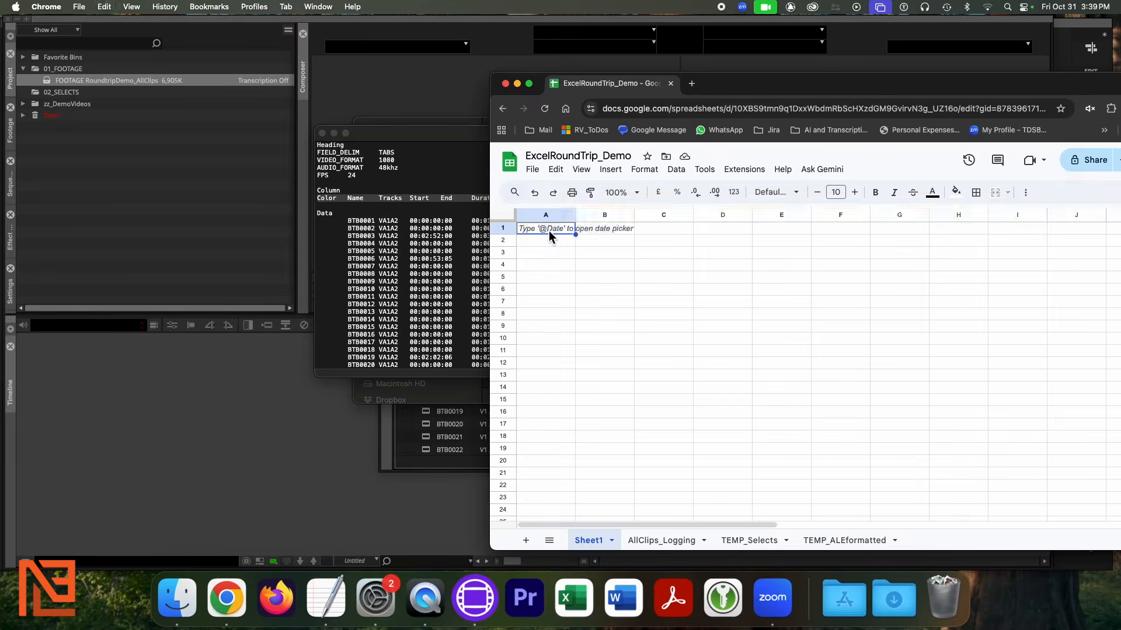
Select every clip line from BTB0001 to the end of the ALE file
{"action": "left_click_drag", "start_coordinate": [791, 96], "coordinate": [767, 91]}
{"action": "left_click_drag", "start_coordinate": [437, 137], "coordinate": [263, 113]}
{"action": "left_click", "coordinate": [145, 196]}
{"action": "left_click_drag", "start_coordinate": [806, 125], "coordinate": [808, 346]}
{"action": "left_click", "coordinate": [609, 318], "text": "shift"}
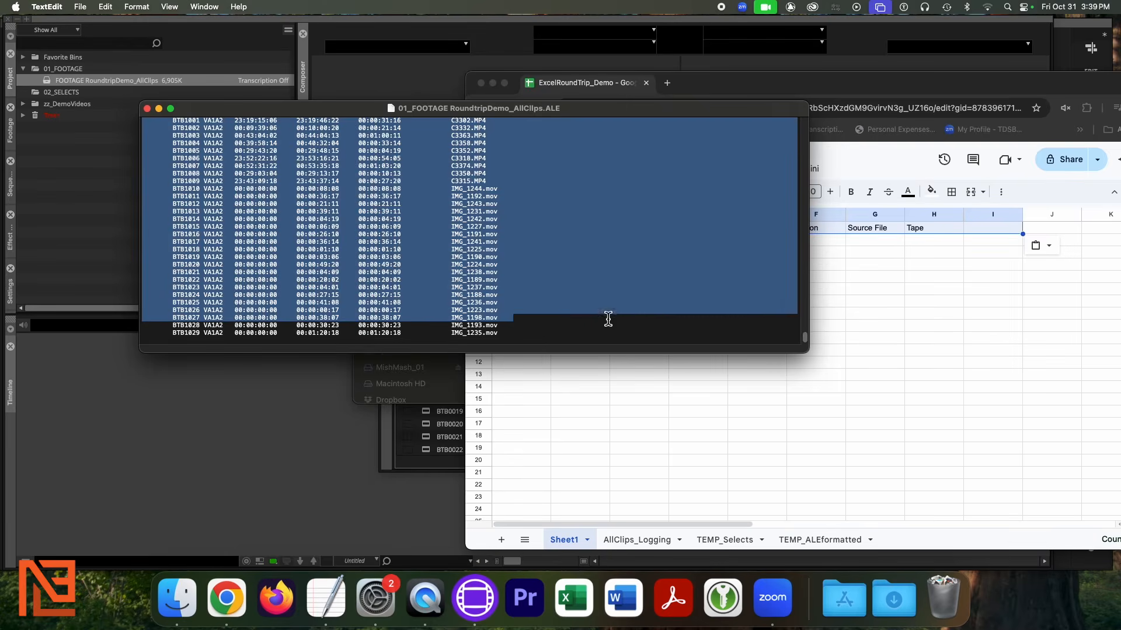
{"action": "left_click", "coordinate": [613, 340], "text": "shift"}
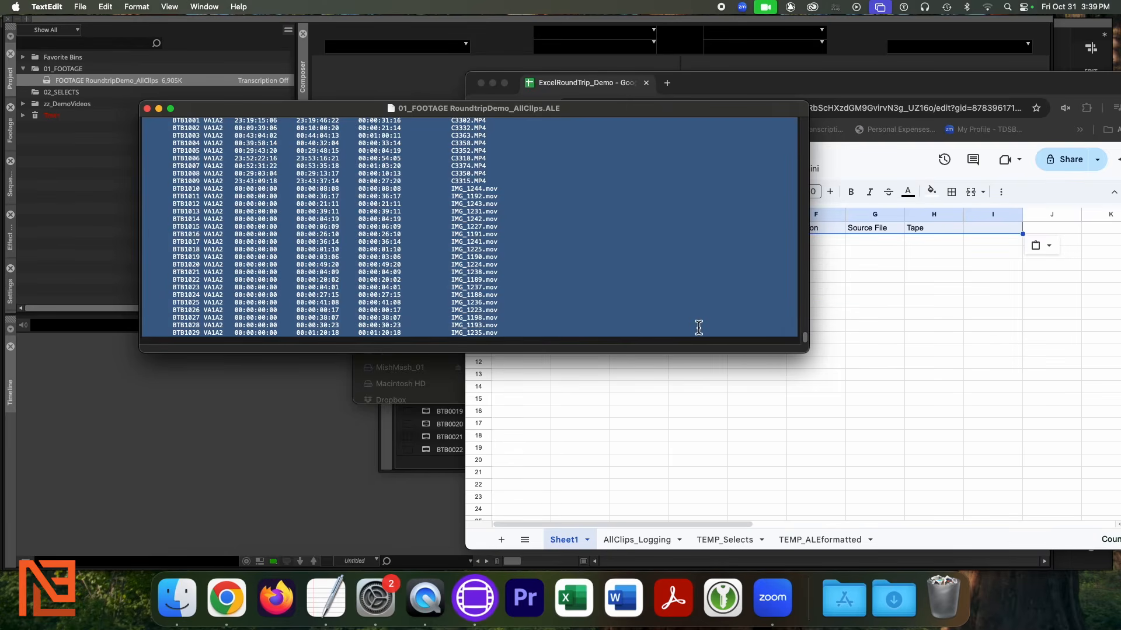
{"action": "left_click", "coordinate": [884, 353]}
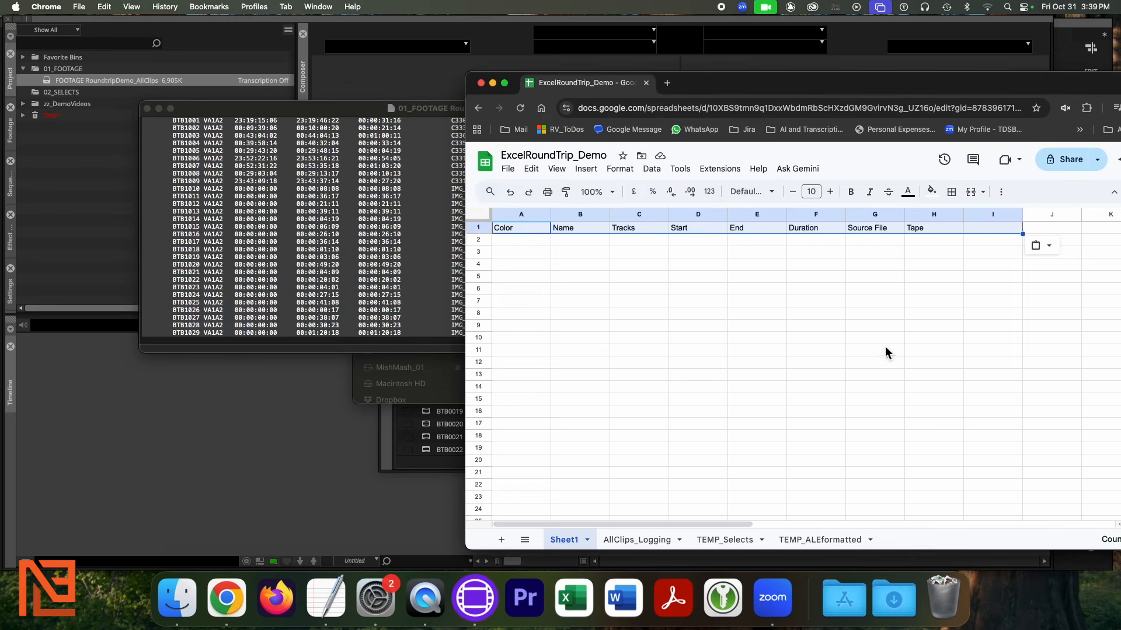
Paste the ALE clip lines into cell A2, so BTB0001 sits right under the headings
{"action": "left_click", "coordinate": [520, 241]}
{"action": "key", "text": "super+v"}
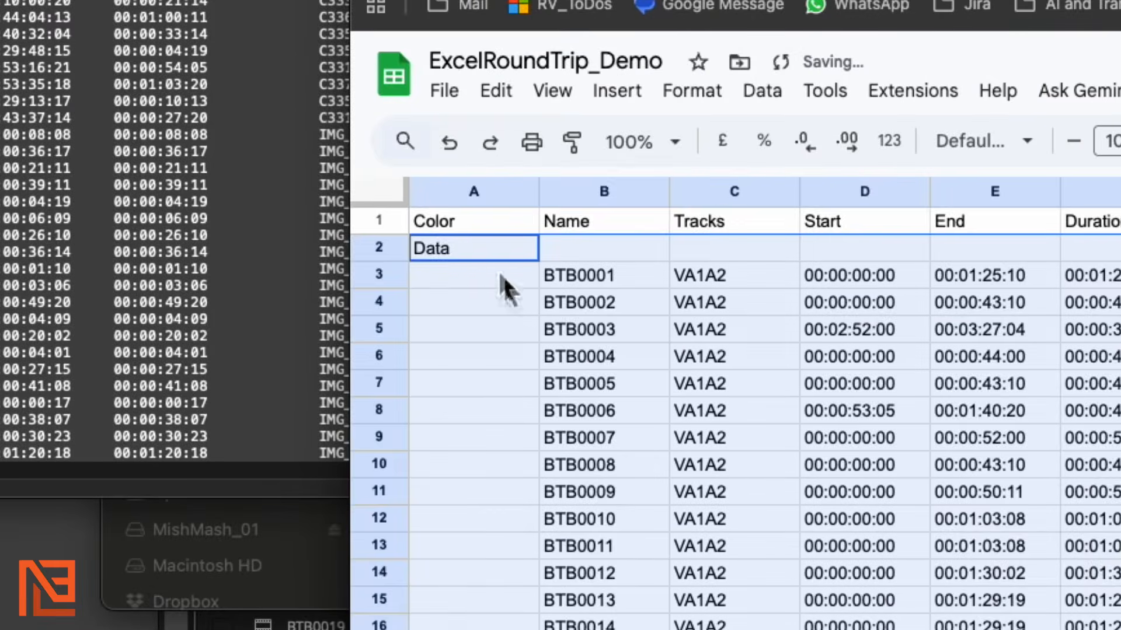
{"action": "scroll", "coordinate": [501, 304], "scroll_direction": "down", "scroll_amount": 10}
{"action": "scroll", "coordinate": [500, 303], "scroll_direction": "up", "scroll_amount": 10}
{"action": "left_click", "coordinate": [568, 302]}
{"action": "left_click", "coordinate": [724, 308]}
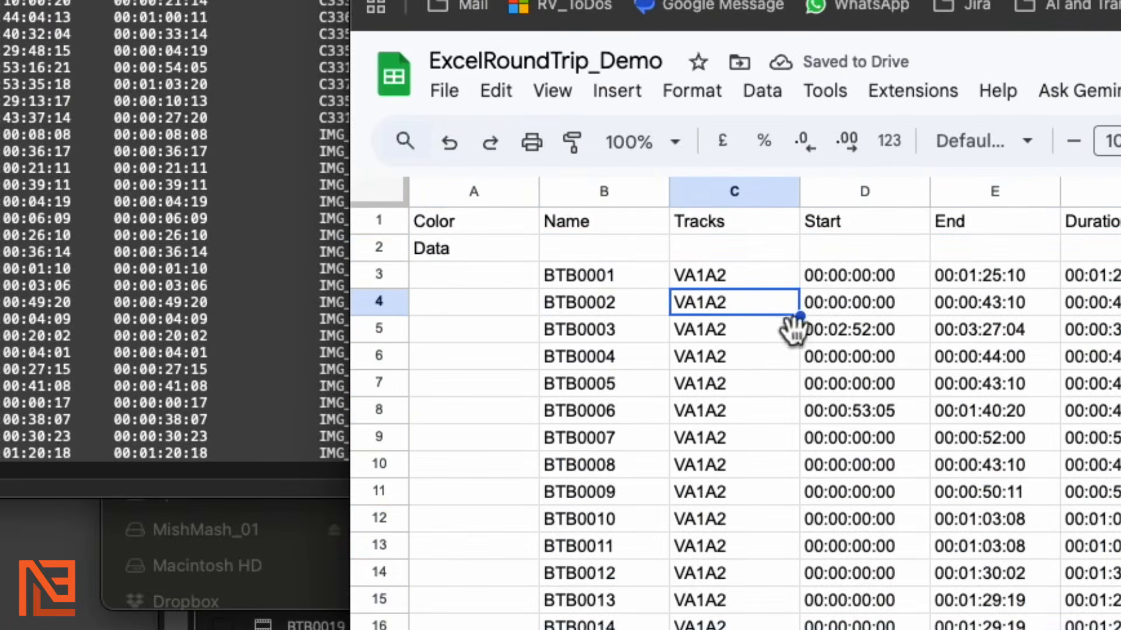
{"action": "left_click", "coordinate": [1013, 361]}
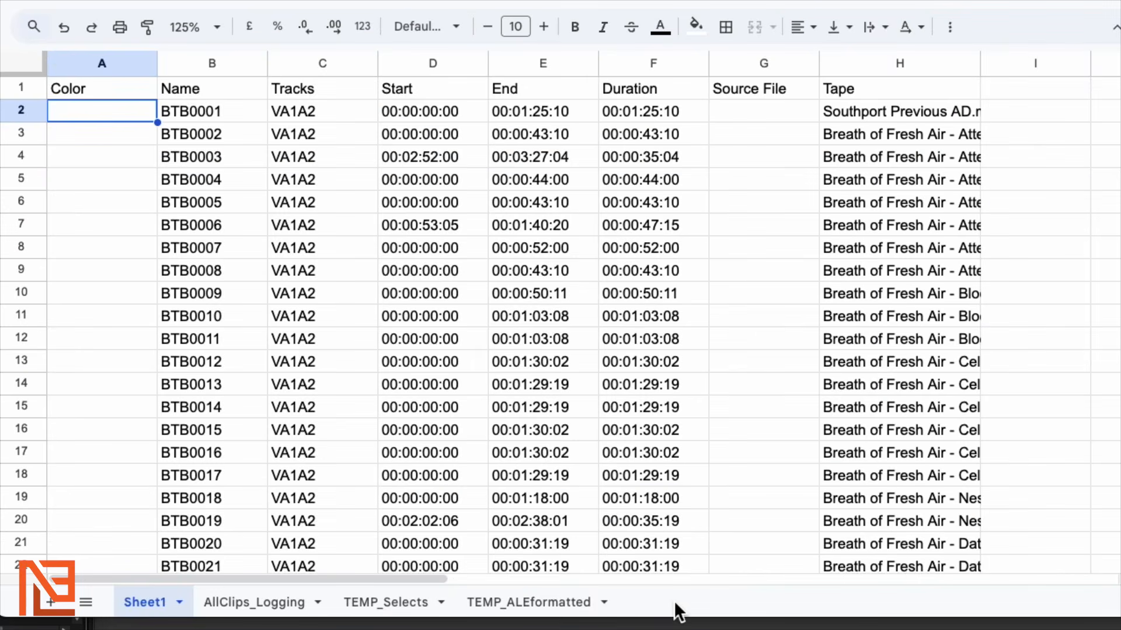
{"action": "key", "text": "Up"}
{"action": "key", "text": "Right"}
{"action": "key", "text": "Right"}
{"action": "key", "text": "Right"}
{"action": "key", "text": "Right"}
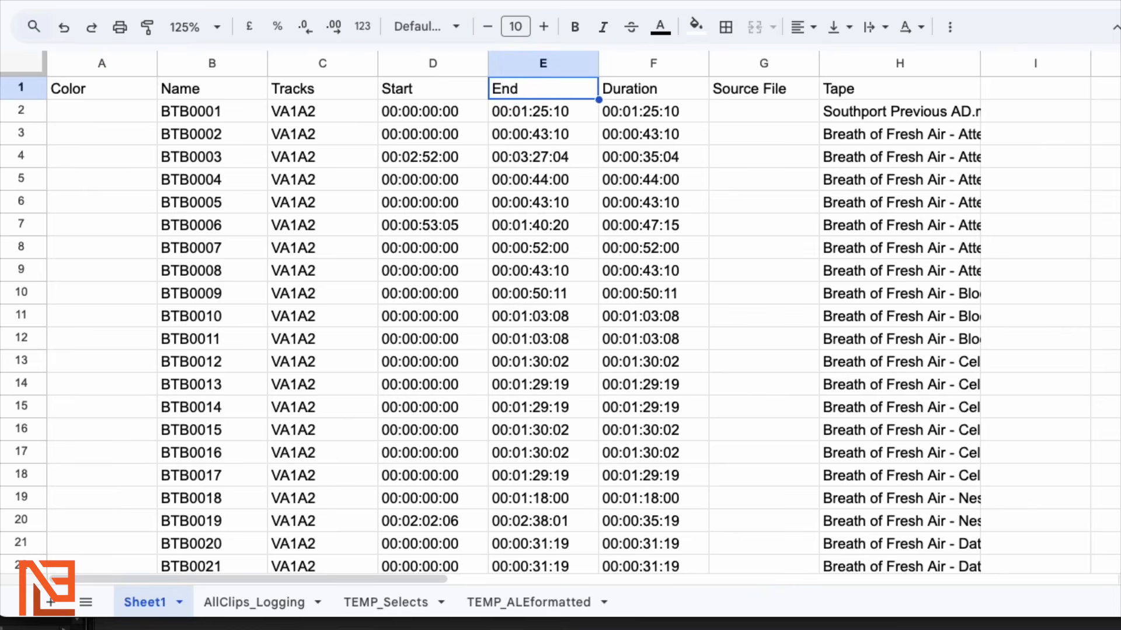
Enter the headings BTS? in I1 and WhichAd? in J1
{"action": "key", "text": "Right"}
{"action": "key", "text": "Right"}
{"action": "key", "text": "Right"}
{"action": "key", "text": "Right"}
{"action": "key", "text": "Right"}
{"action": "key", "text": "Left"}
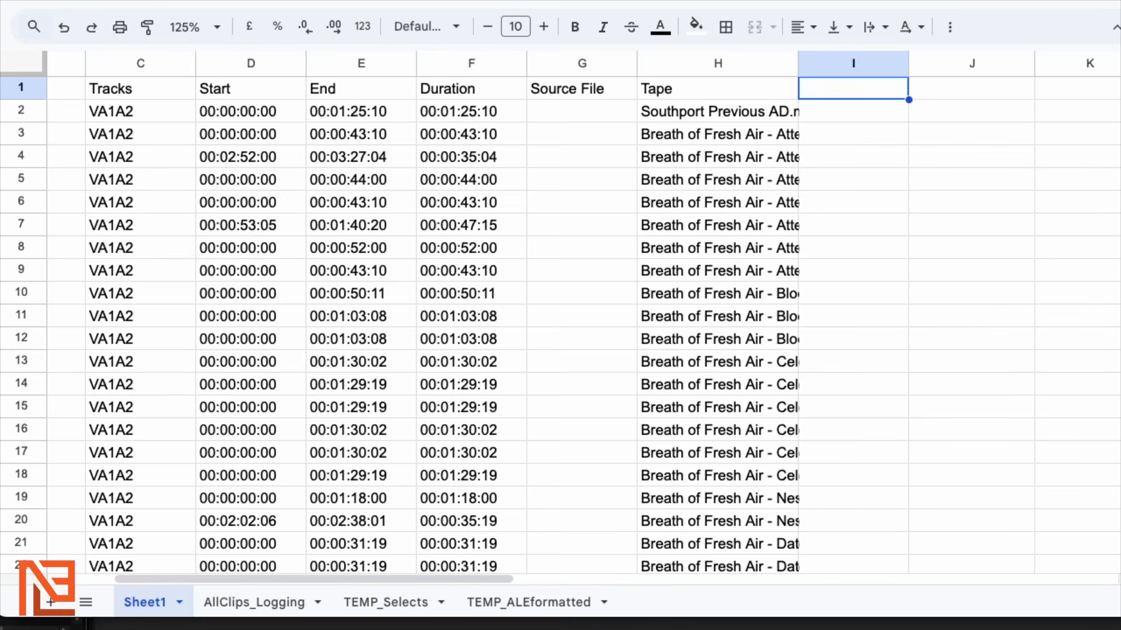
{"action": "type", "text": "BTS?"}
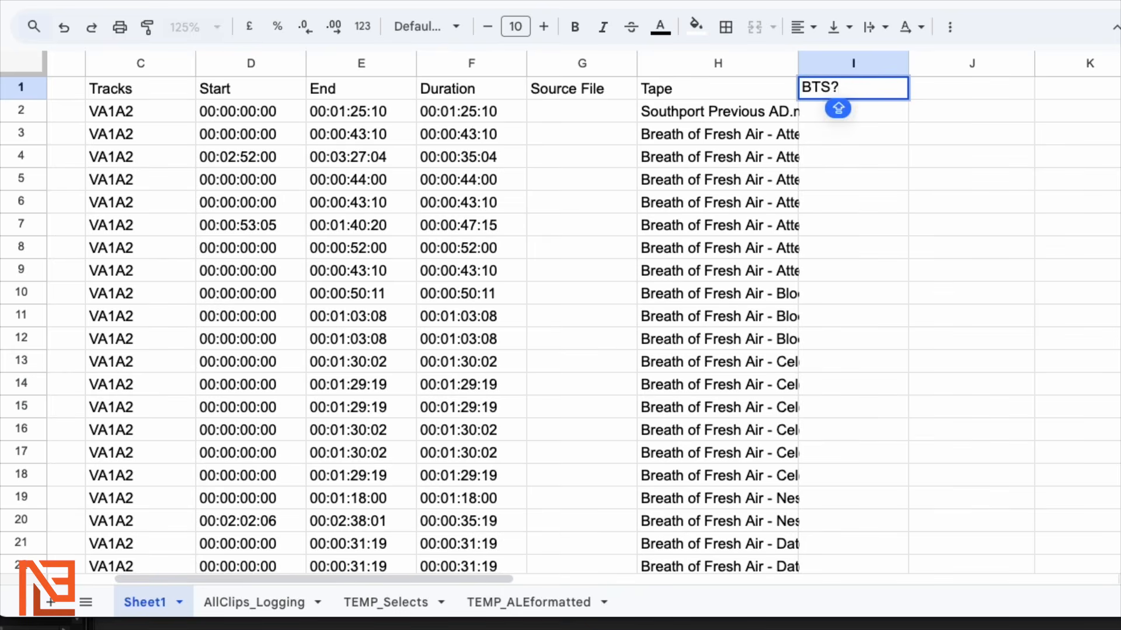
{"action": "key", "text": "Tab"}
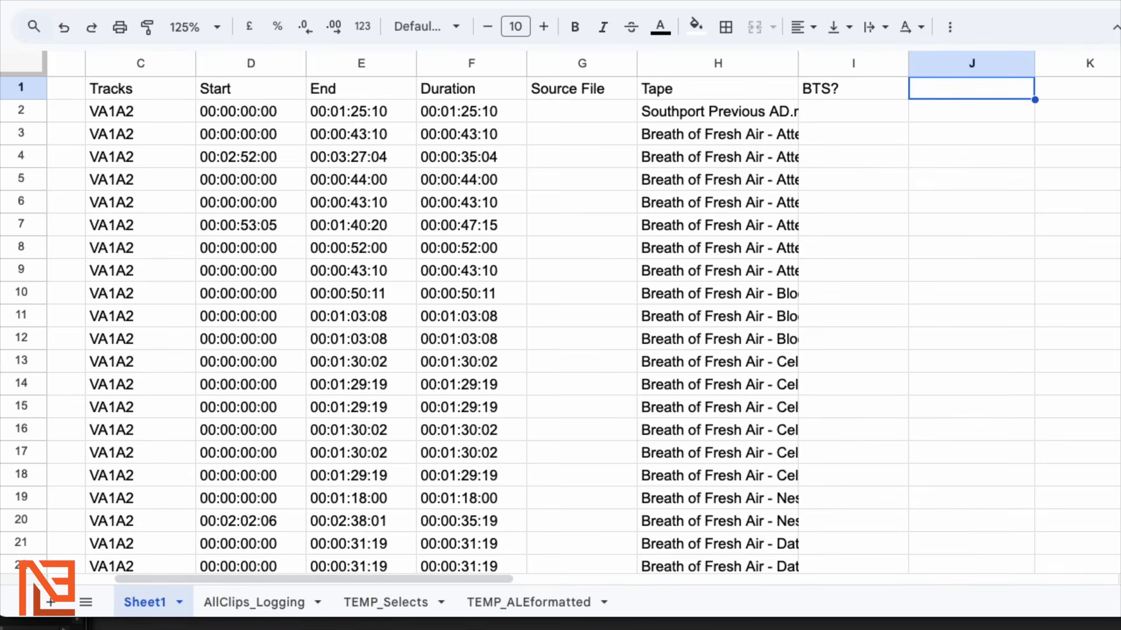
{"action": "type", "text": "WhichAd?"}
{"action": "key", "text": "Tab"}
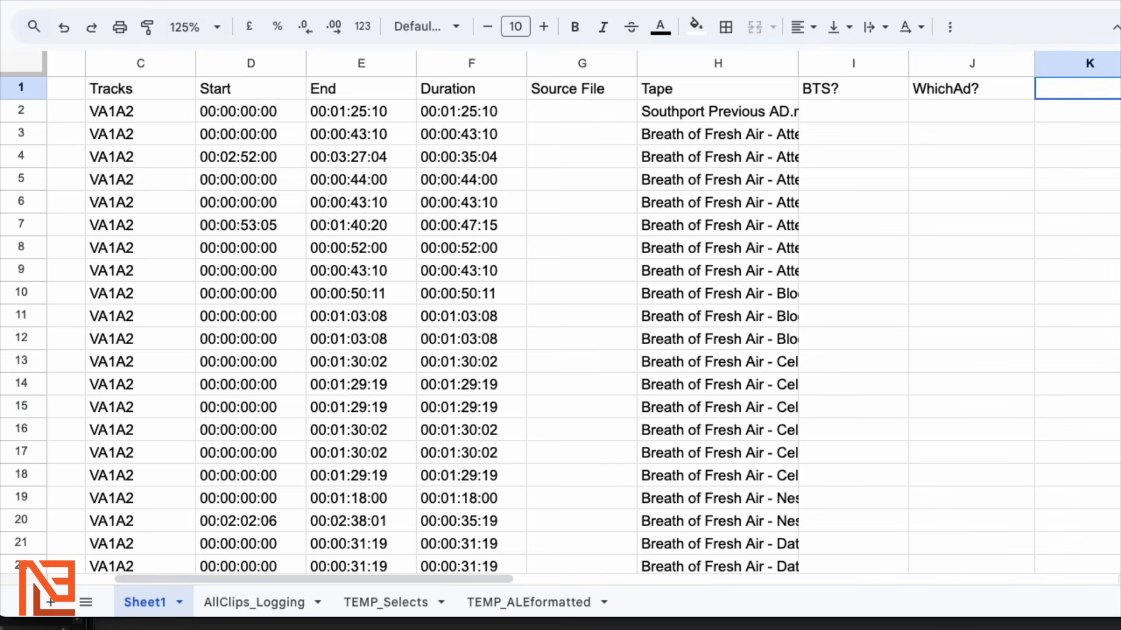
Enter the headings Location, Characters? and Gear in K1 through M1
{"action": "scroll", "coordinate": [561, 321], "scroll_direction": "right", "scroll_amount": 4}
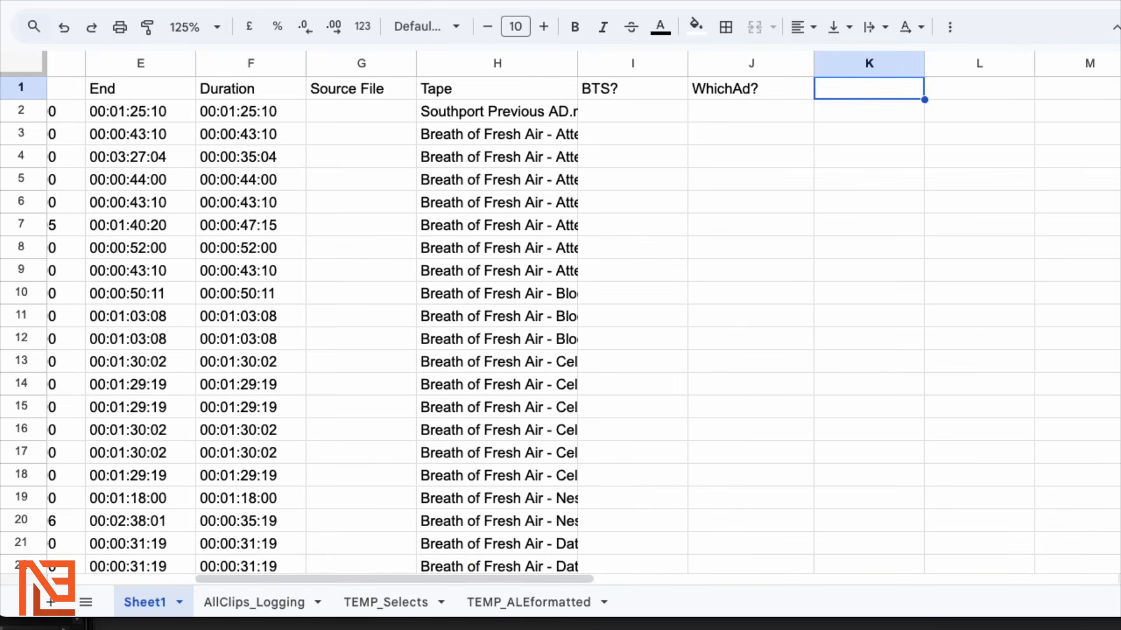
{"action": "type", "text": "Location"}
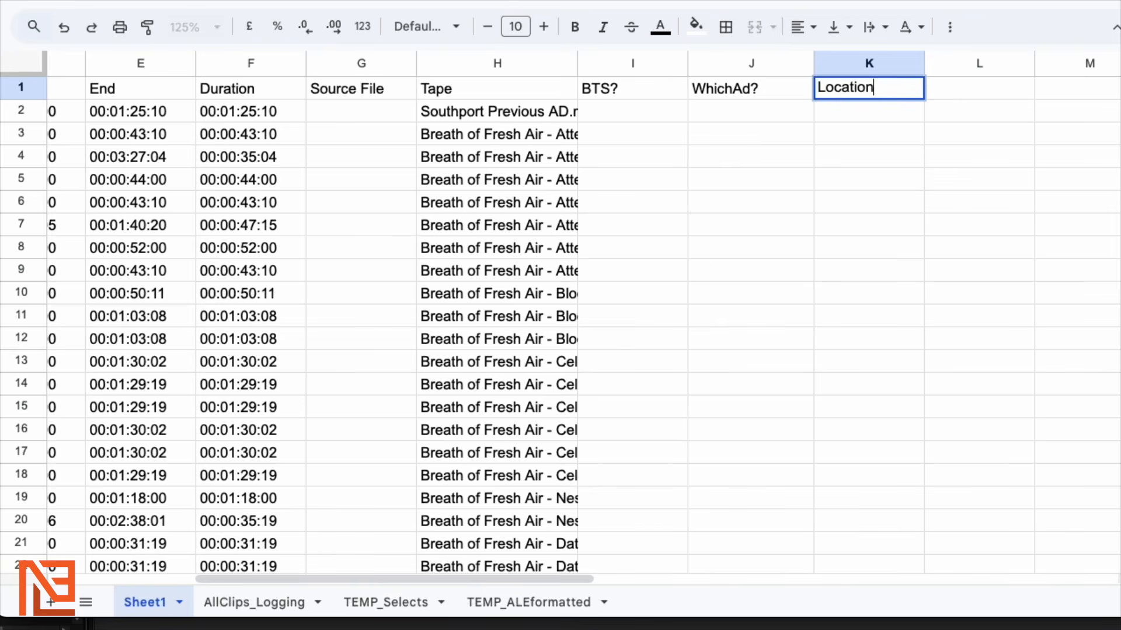
{"action": "key", "text": "Tab"}
{"action": "type", "text": "C"}
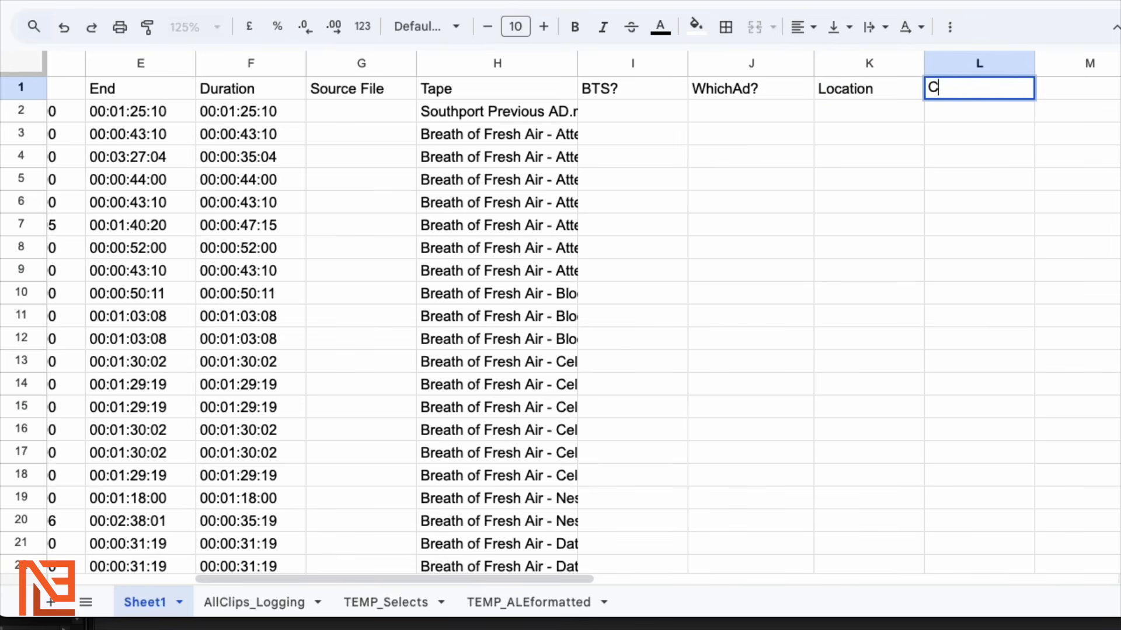
{"action": "type", "text": "haracters?"}
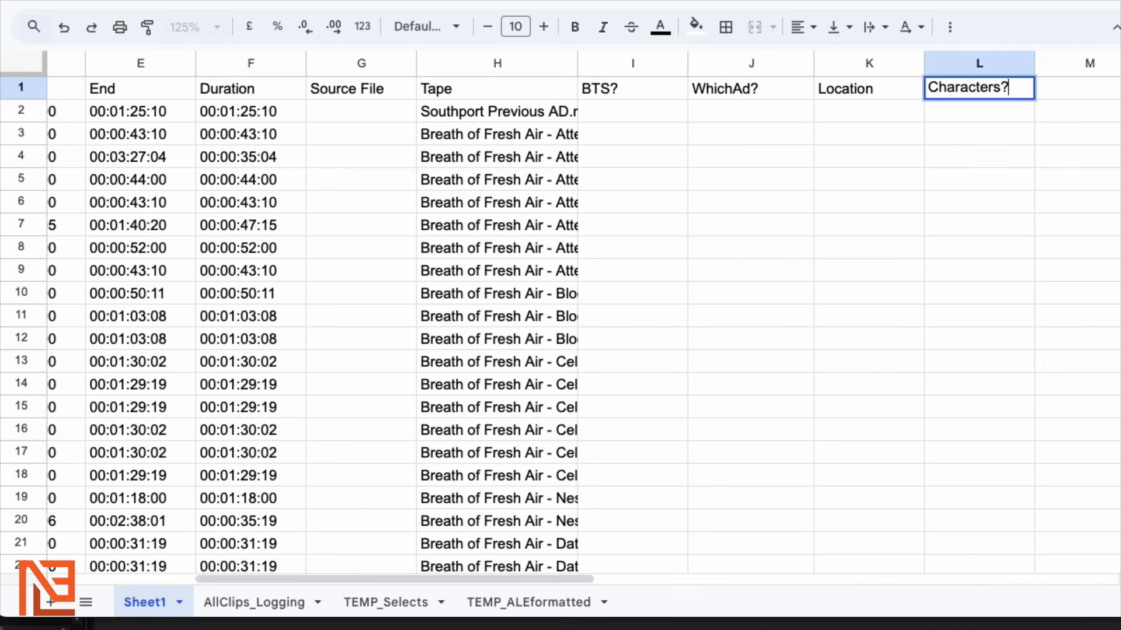
{"action": "key", "text": "Tab"}
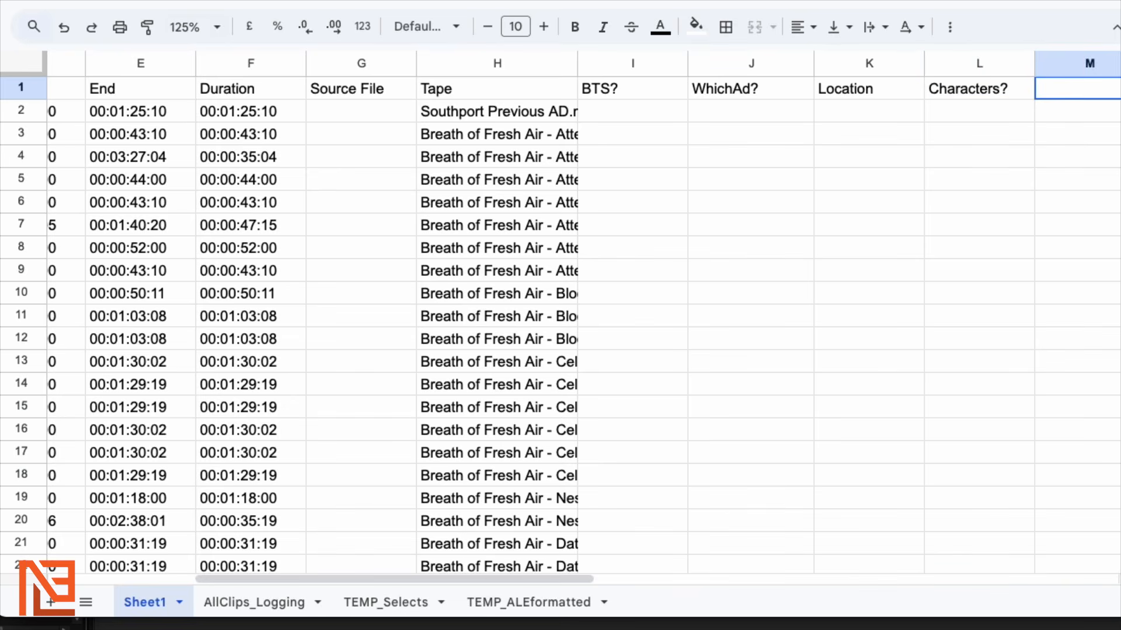
{"action": "type", "text": "Gre"}
{"action": "key", "text": "BackSpace"}
{"action": "key", "text": "BackSpace"}
{"action": "type", "text": "ear"}
{"action": "key", "text": "Tab"}
{"action": "key", "text": "Tab"}
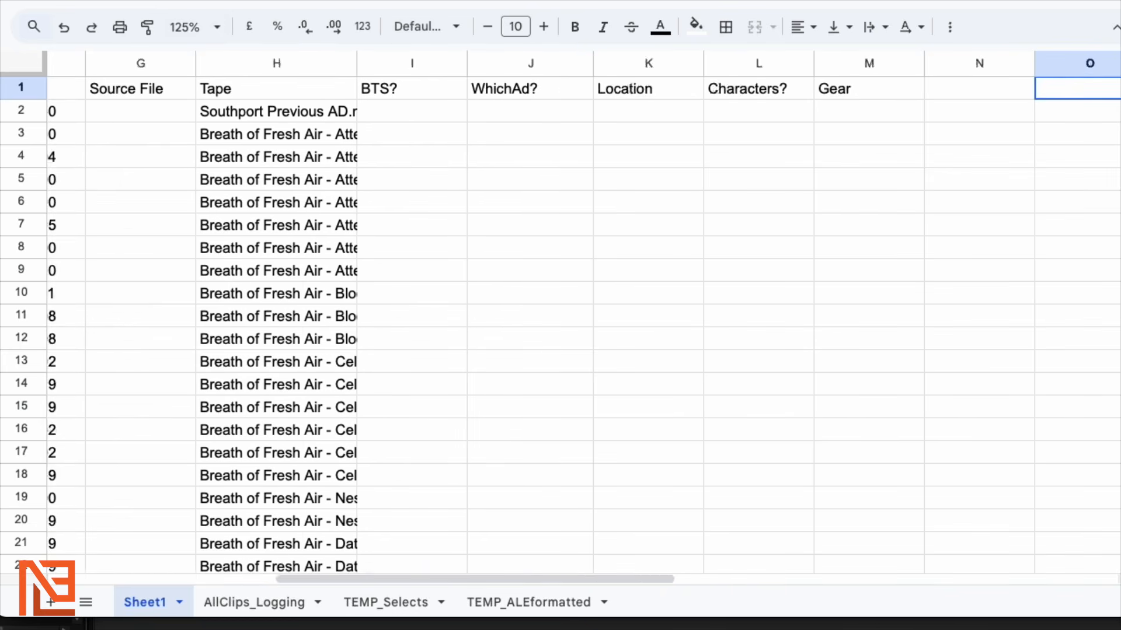
{"action": "key", "text": "Tab"}
{"action": "key", "text": "Left"}
{"action": "key", "text": "Left"}
{"action": "key", "text": "Left"}
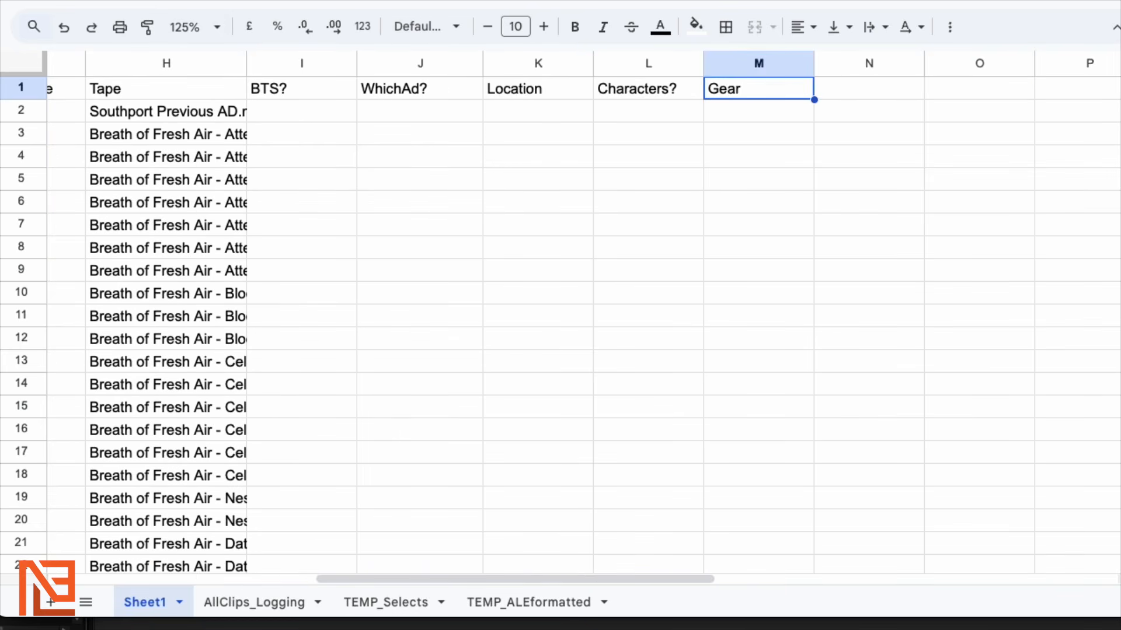
{"action": "key", "text": "Left"}
{"action": "key", "text": "Left"}
{"action": "key", "text": "Left"}
{"action": "key", "text": "Left"}
{"action": "key", "text": "Left"}
{"action": "key", "text": "Left"}
{"action": "key", "text": "Left"}
{"action": "key", "text": "Left"}
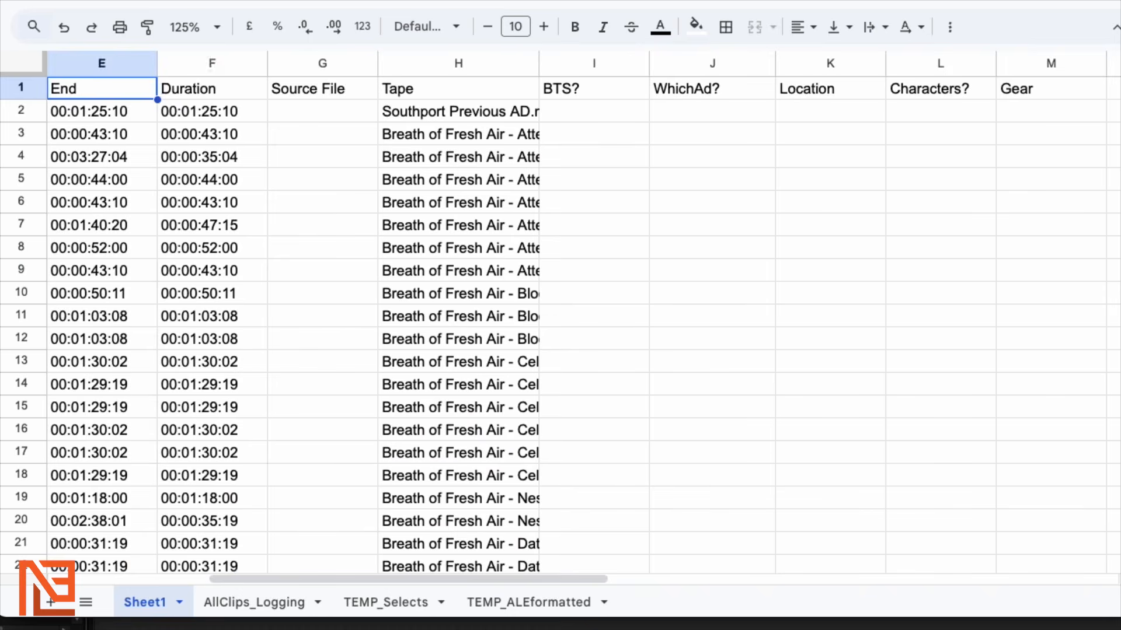
{"action": "key", "text": "Right"}
{"action": "key", "text": "Right"}
{"action": "key", "text": "Right"}
{"action": "key", "text": "Down"}
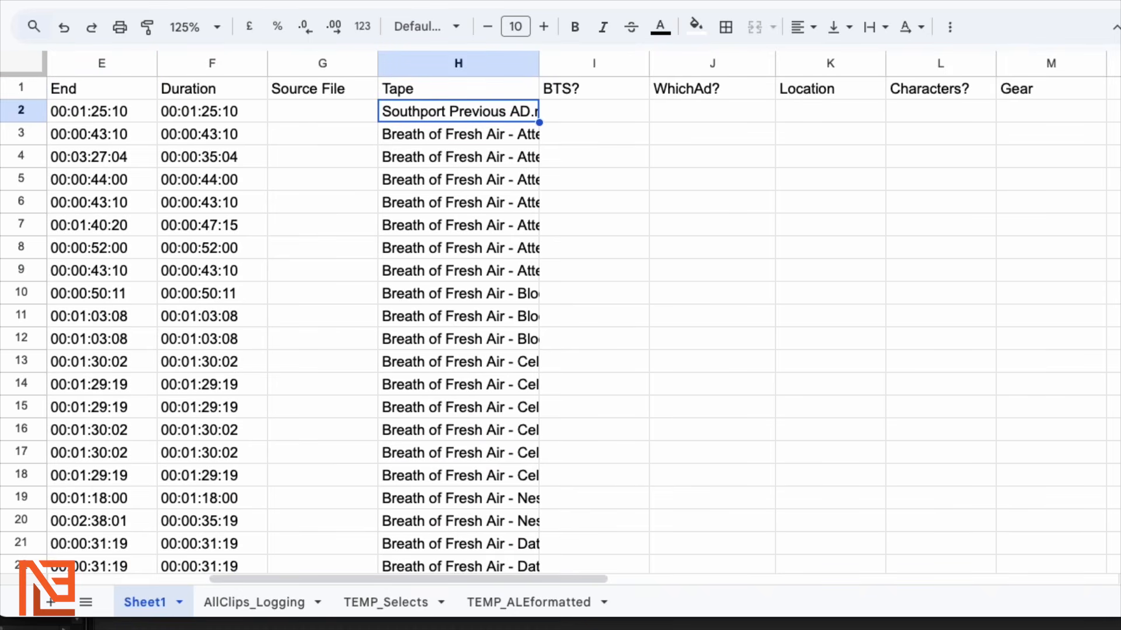
{"action": "key", "text": "Up"}
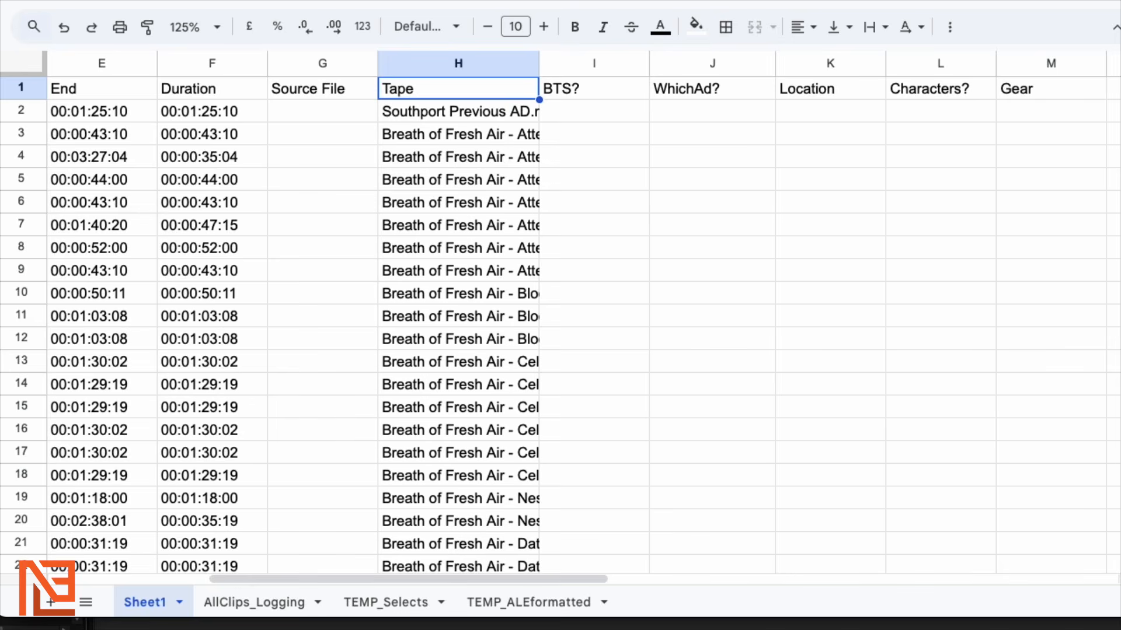
{"action": "key", "text": "Down"}
{"action": "key", "text": "Left"}
{"action": "key", "text": "Left"}
{"action": "key", "text": "Left"}
{"action": "key", "text": "Left"}
{"action": "key", "text": "Left"}
{"action": "key", "text": "Left"}
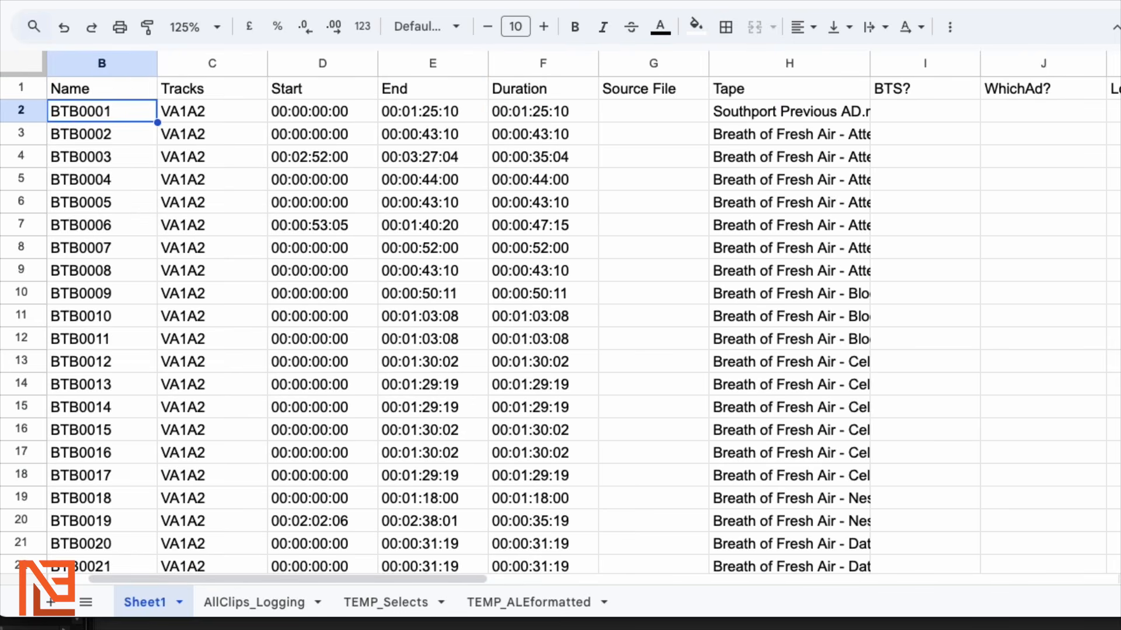
{"action": "key", "text": "Down"}
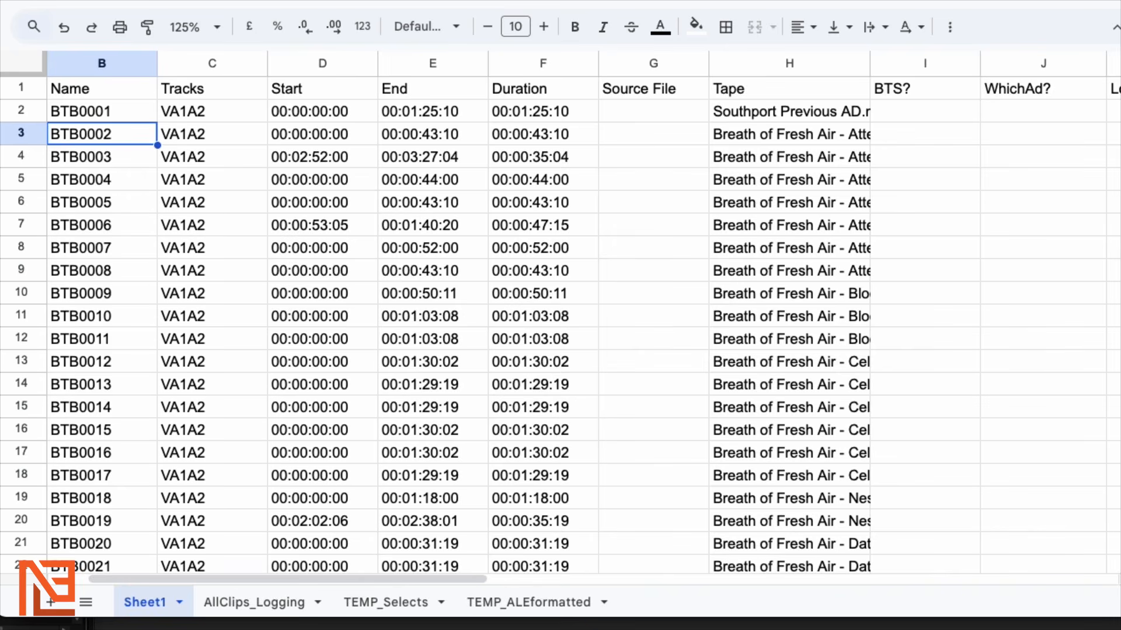
{"action": "key", "text": "Down"}
{"action": "key", "text": "Down"}
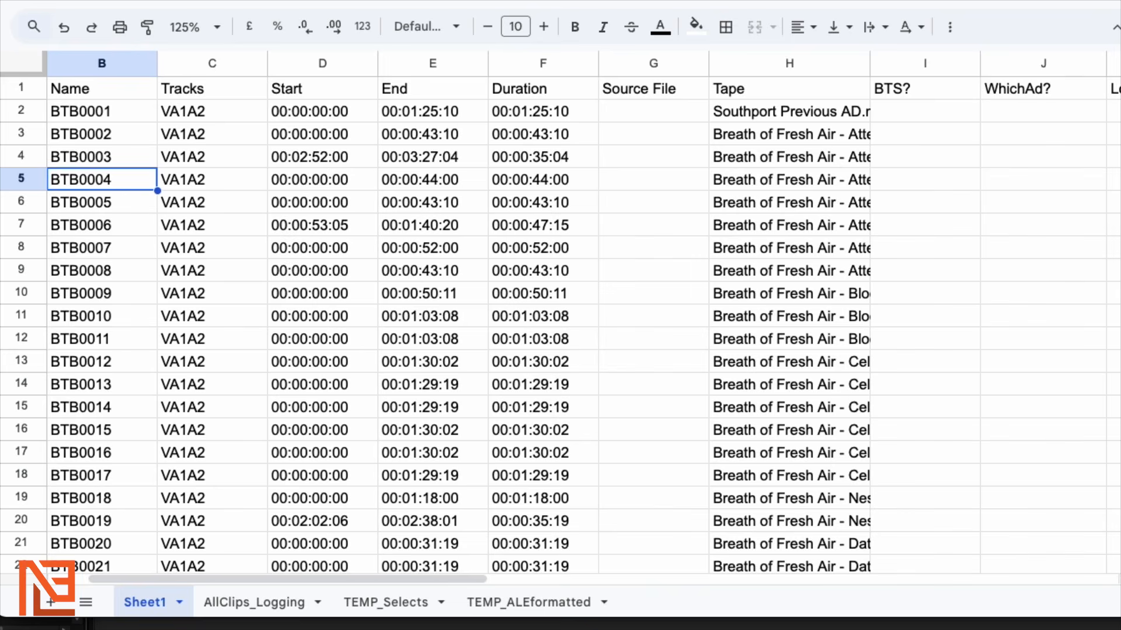
{"action": "key", "text": "Up"}
{"action": "key", "text": "Up"}
{"action": "key", "text": "Up"}
{"action": "key", "text": "Down"}
{"action": "key", "text": "Down"}
{"action": "key", "text": "Down"}
{"action": "key", "text": "Down"}
{"action": "key", "text": "Down"}
{"action": "key", "text": "Down"}
{"action": "key", "text": "Down"}
{"action": "key", "text": "Down"}
{"action": "key", "text": "Down"}
{"action": "key", "text": "Down"}
{"action": "key", "text": "Down"}
{"action": "key", "text": "Down"}
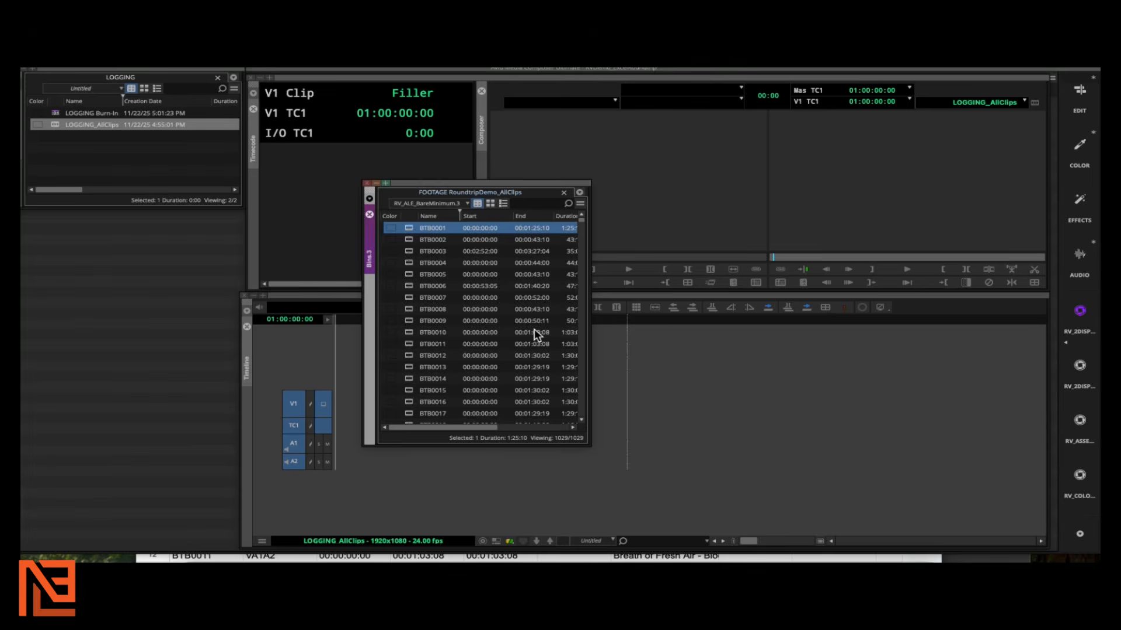
Select clips BTB0001 through BTB0100 in the FOOTAGE bin and drag them into the empty timeline
{"action": "left_click_drag", "start_coordinate": [535, 192], "coordinate": [182, 105]}
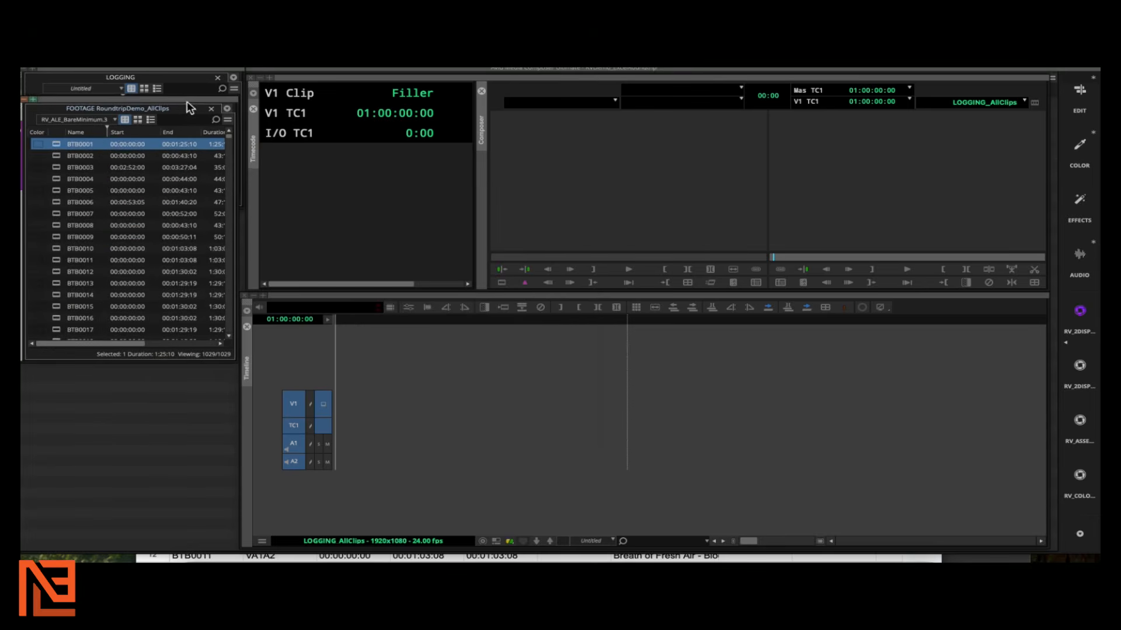
{"action": "left_click_drag", "start_coordinate": [234, 355], "coordinate": [240, 470]}
{"action": "scroll", "coordinate": [187, 349], "scroll_direction": "down", "scroll_amount": 5}
{"action": "scroll", "coordinate": [187, 362], "scroll_direction": "down", "scroll_amount": 20}
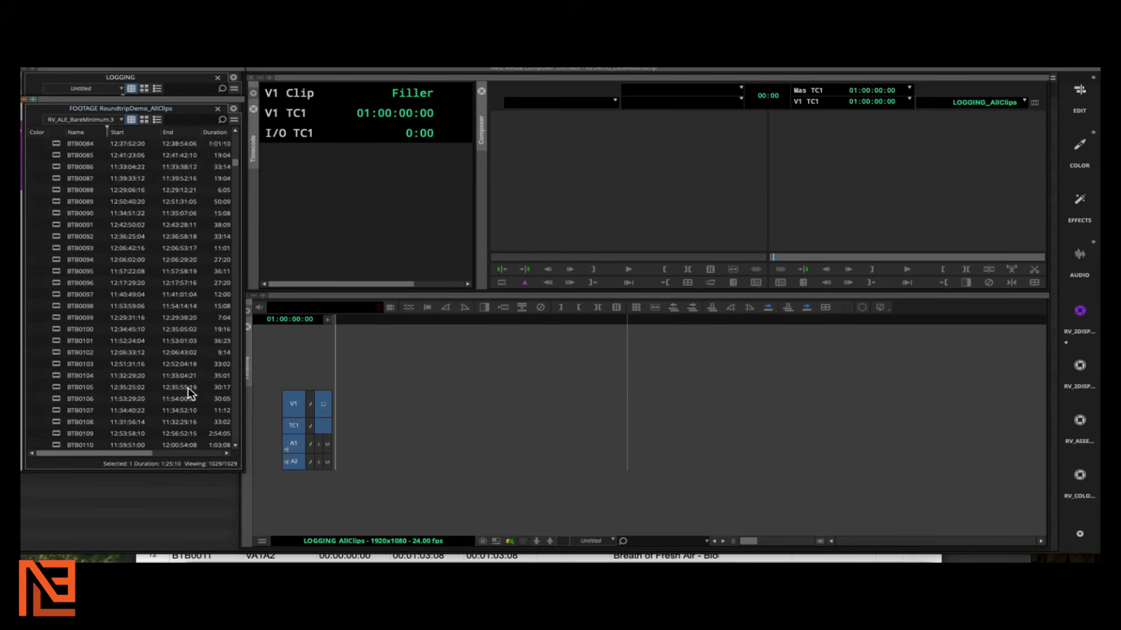
{"action": "scroll", "coordinate": [184, 395], "scroll_direction": "down", "scroll_amount": 8}
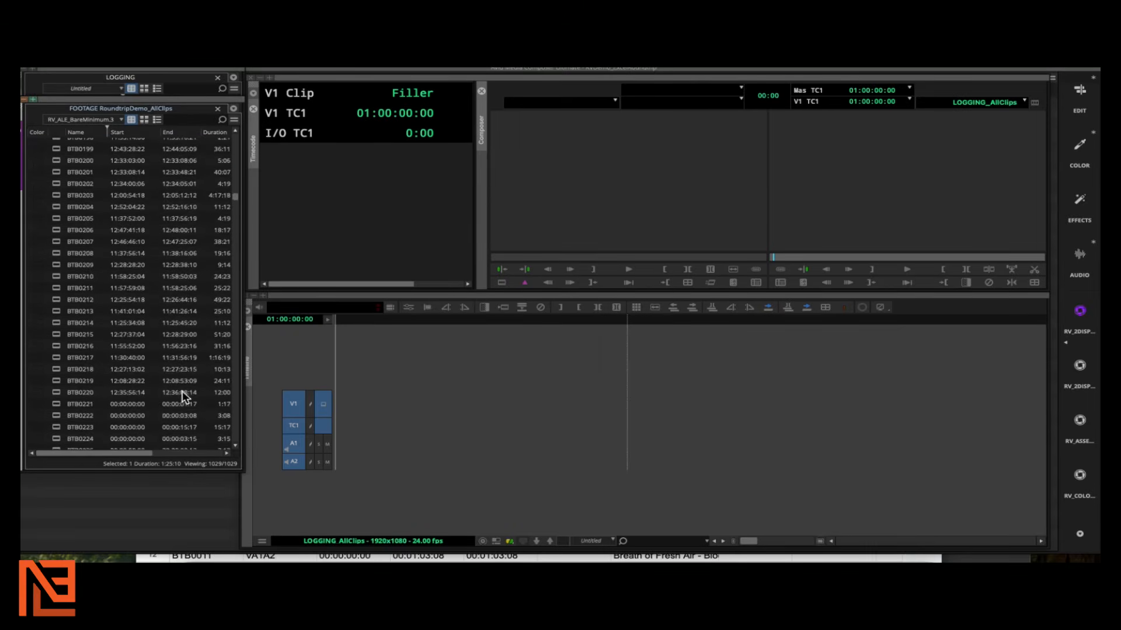
{"action": "scroll", "coordinate": [182, 391], "scroll_direction": "up", "scroll_amount": 17}
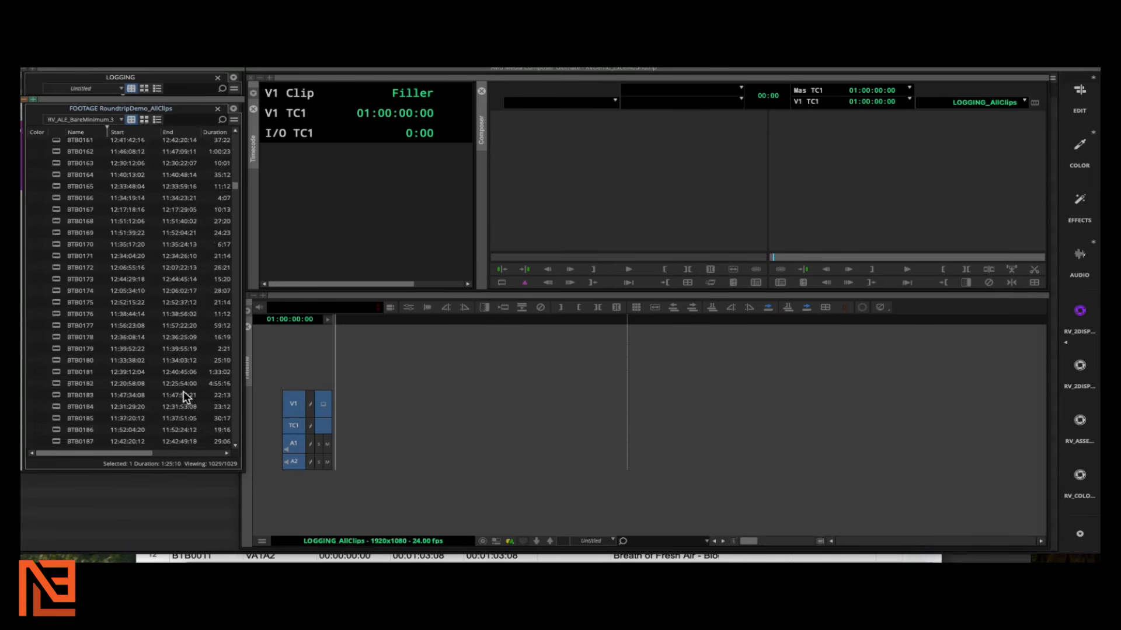
{"action": "scroll", "coordinate": [187, 394], "scroll_direction": "up", "scroll_amount": 1}
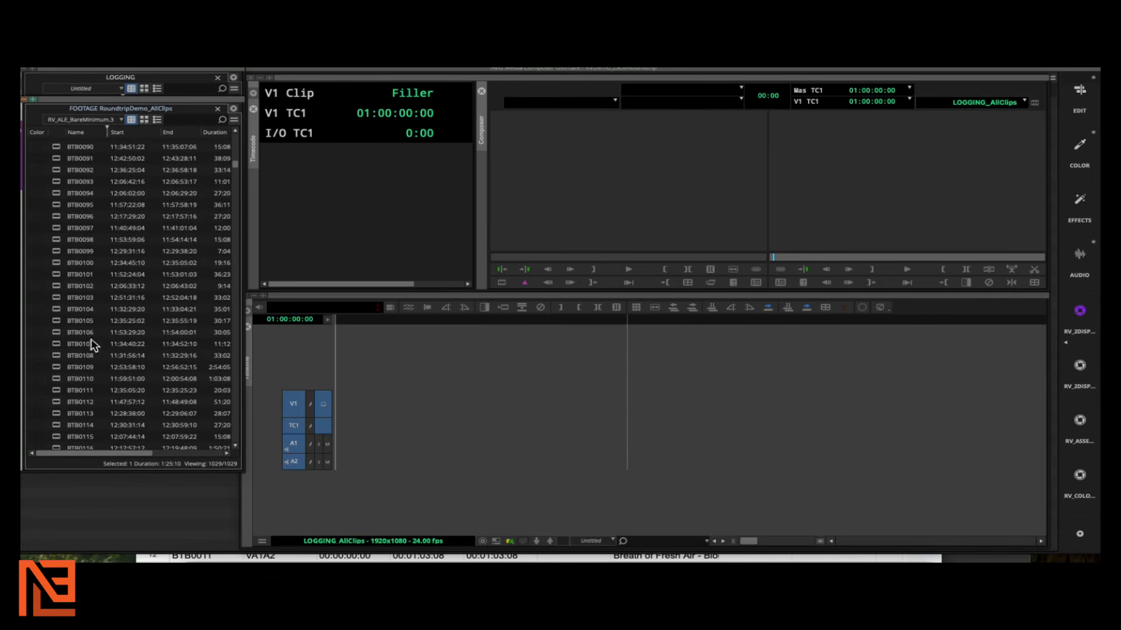
{"action": "left_click", "coordinate": [55, 264], "text": "shift"}
{"action": "scroll", "coordinate": [75, 280], "scroll_direction": "up", "scroll_amount": 18}
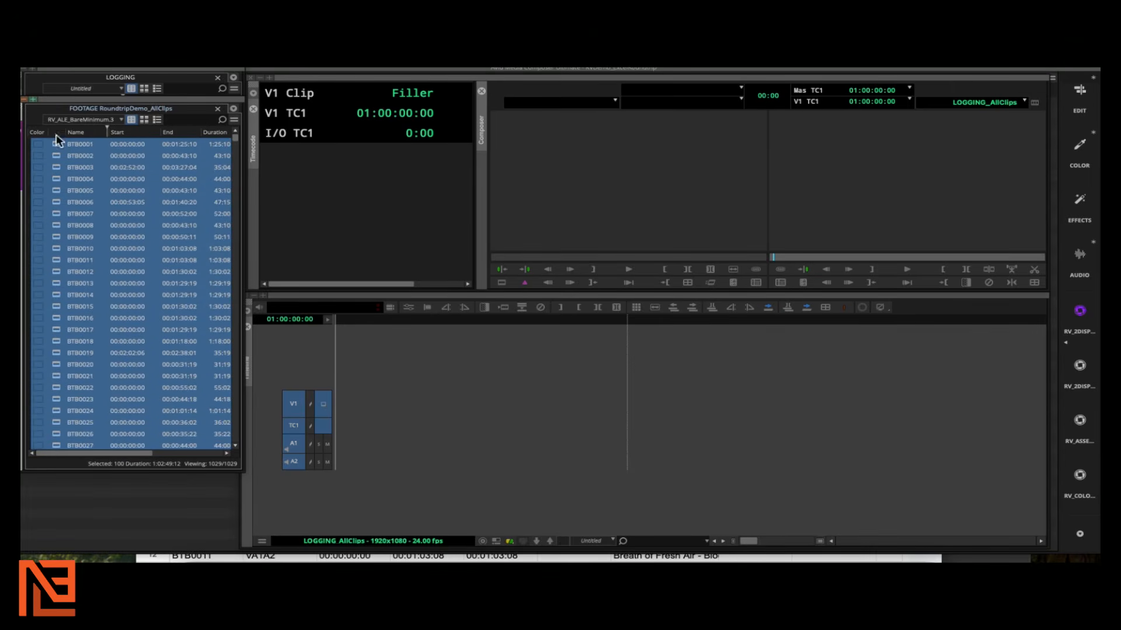
{"action": "left_click_drag", "start_coordinate": [56, 146], "coordinate": [373, 444]}
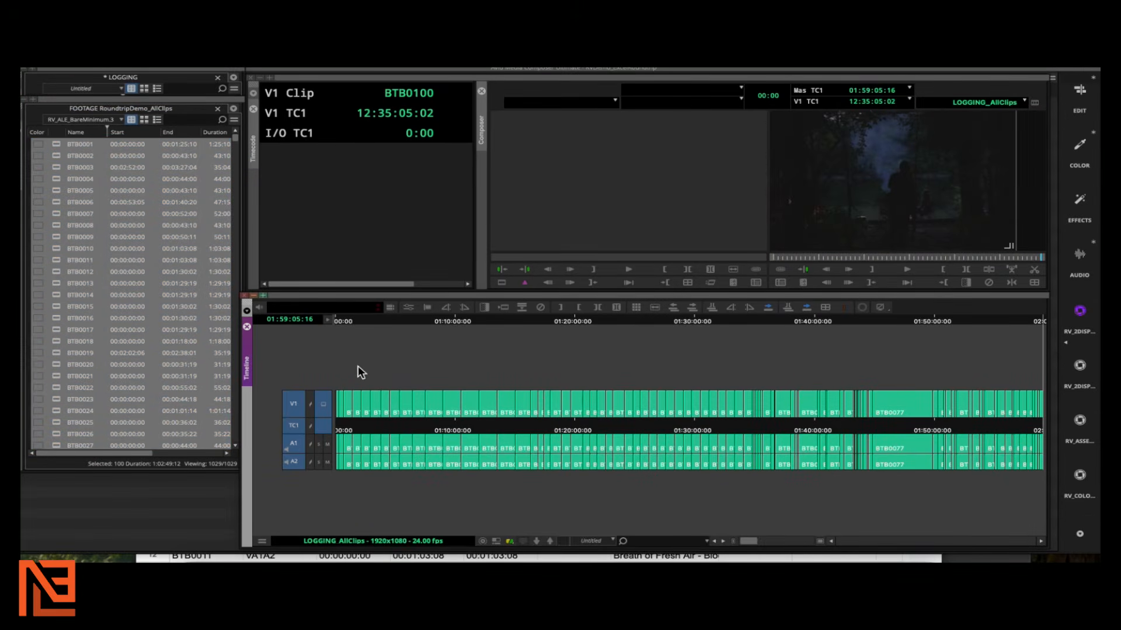
Add a V2 video track and lay the LOGGING Burn-In from the LOGGING bin across it
{"action": "key", "text": "ctrl+y"}
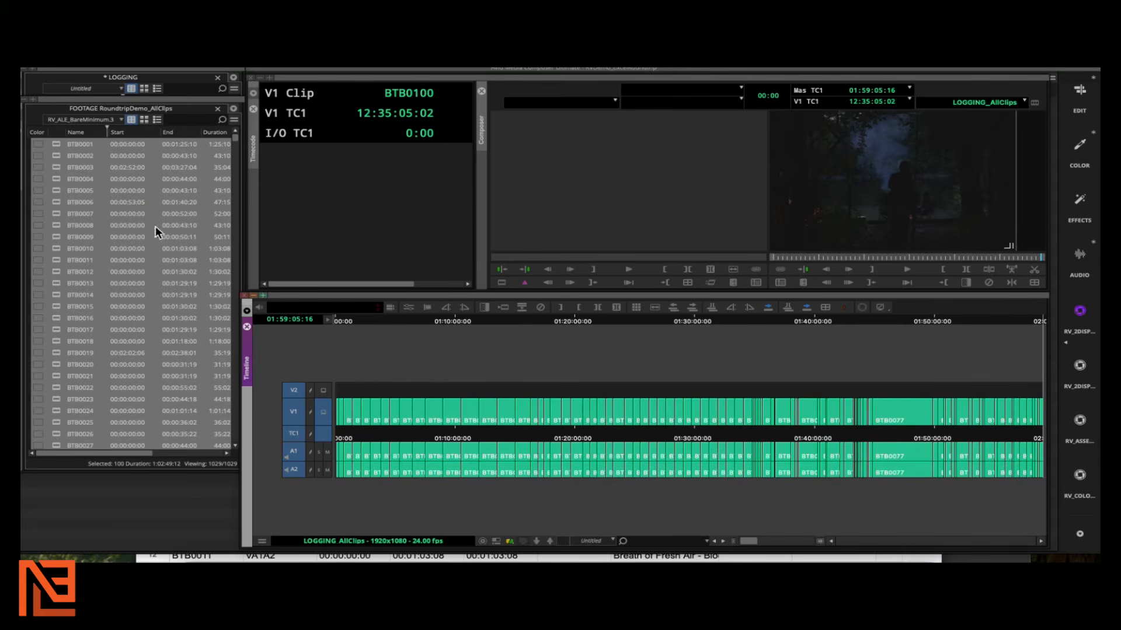
{"action": "left_click_drag", "start_coordinate": [149, 101], "coordinate": [145, 156]}
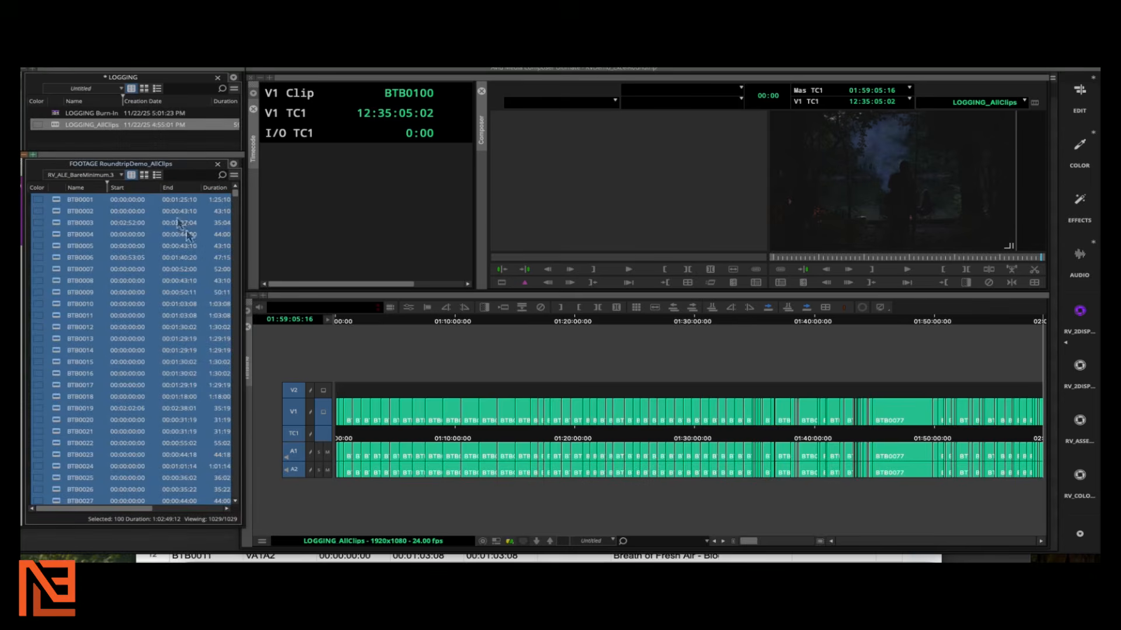
{"action": "mouse_move", "coordinate": [55, 111]}
{"action": "left_mouse_down"}
{"action": "mouse_move", "coordinate": [129, 193]}
{"action": "mouse_move", "coordinate": [437, 409]}
{"action": "mouse_move", "coordinate": [446, 390]}
{"action": "mouse_move", "coordinate": [414, 395]}
{"action": "mouse_move", "coordinate": [468, 404]}
{"action": "left_mouse_up"}
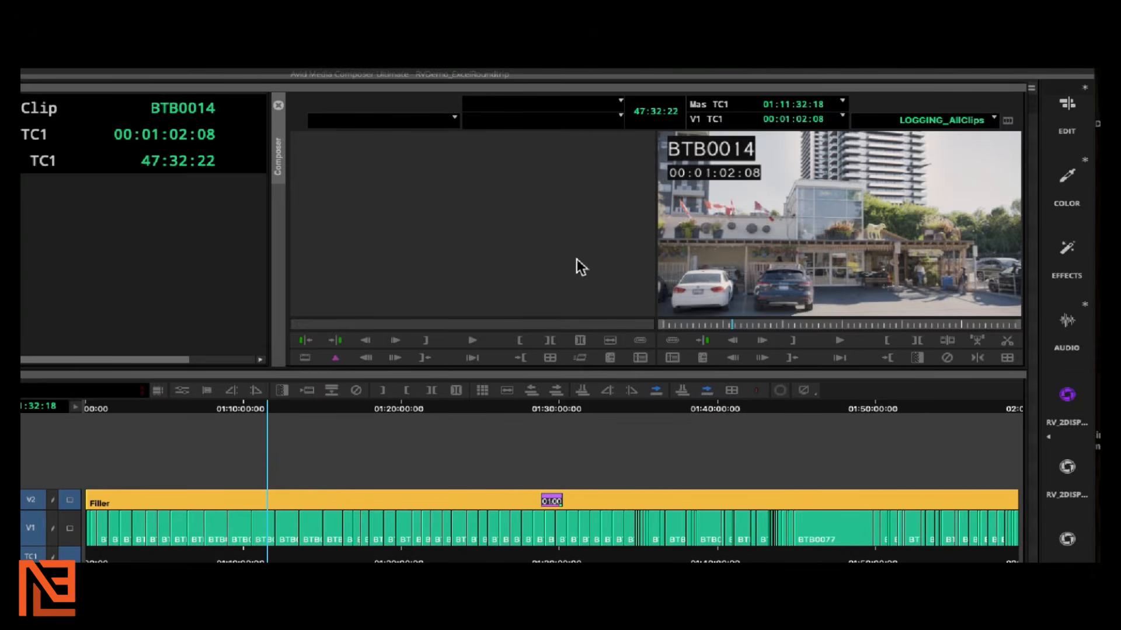
{"action": "key", "text": "s"}
{"action": "key", "text": "s"}
{"action": "key", "text": "s"}
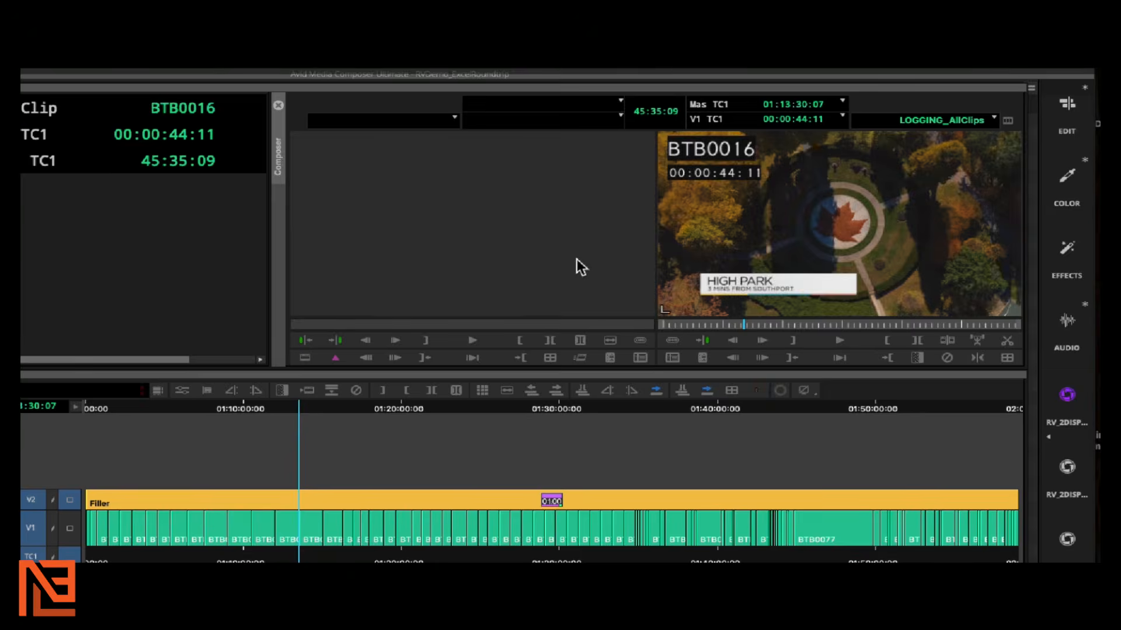
{"action": "key", "text": "s"}
{"action": "key", "text": "s"}
{"action": "key", "text": "s"}
{"action": "key", "text": "s"}
{"action": "key", "text": "s"}
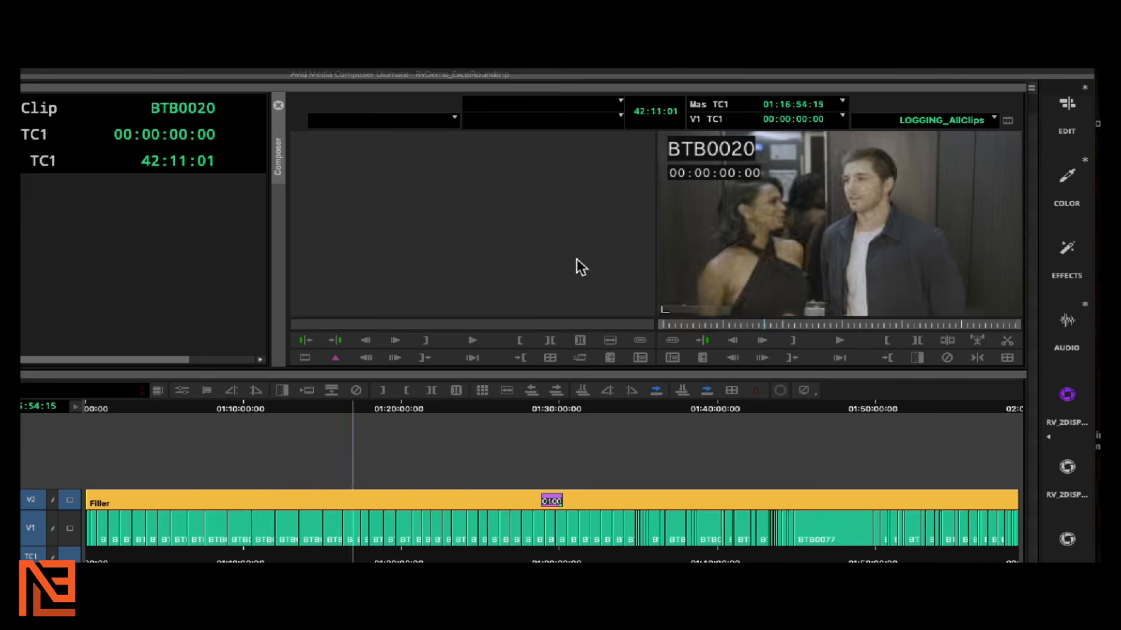
{"action": "key", "text": "s"}
{"action": "key", "text": "a"}
{"action": "key", "text": "a"}
{"action": "key", "text": "a"}
{"action": "key", "text": "a"}
{"action": "key", "text": "a"}
{"action": "key", "text": "a"}
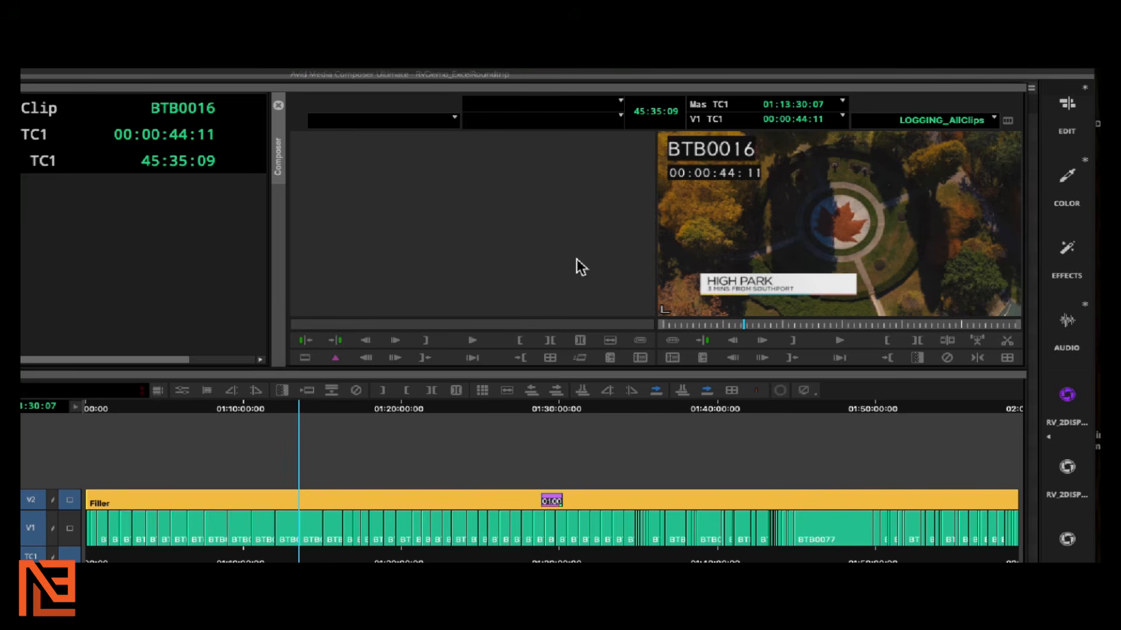
{"action": "key", "text": "s"}
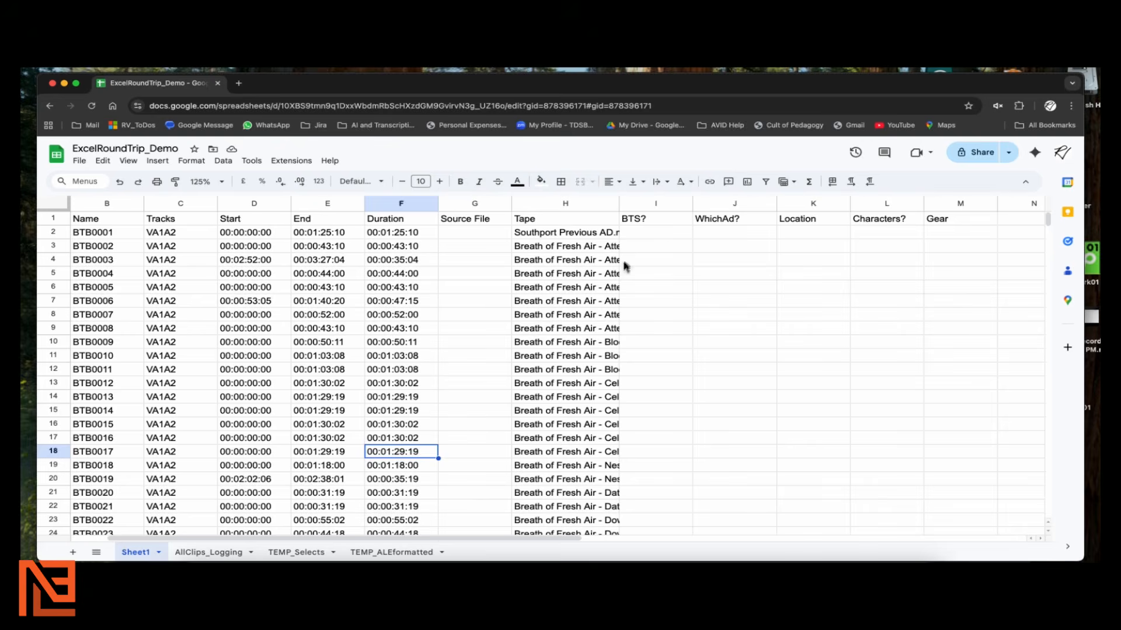
Select the BTS? column I and open data validation for it
{"action": "left_click", "coordinate": [641, 233]}
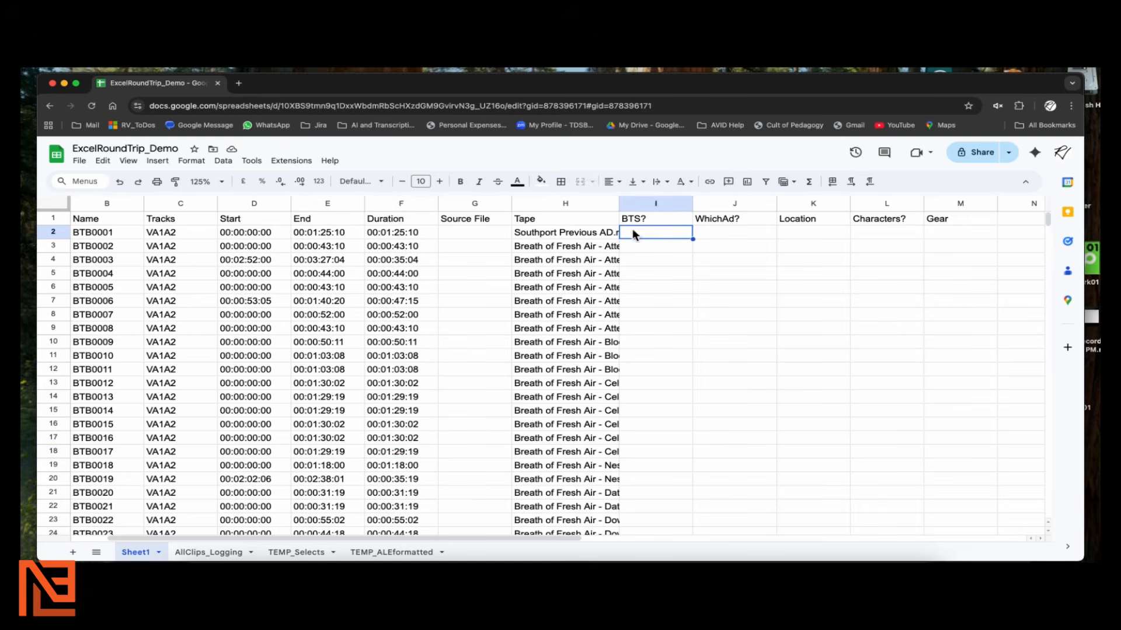
{"action": "left_click", "coordinate": [630, 203]}
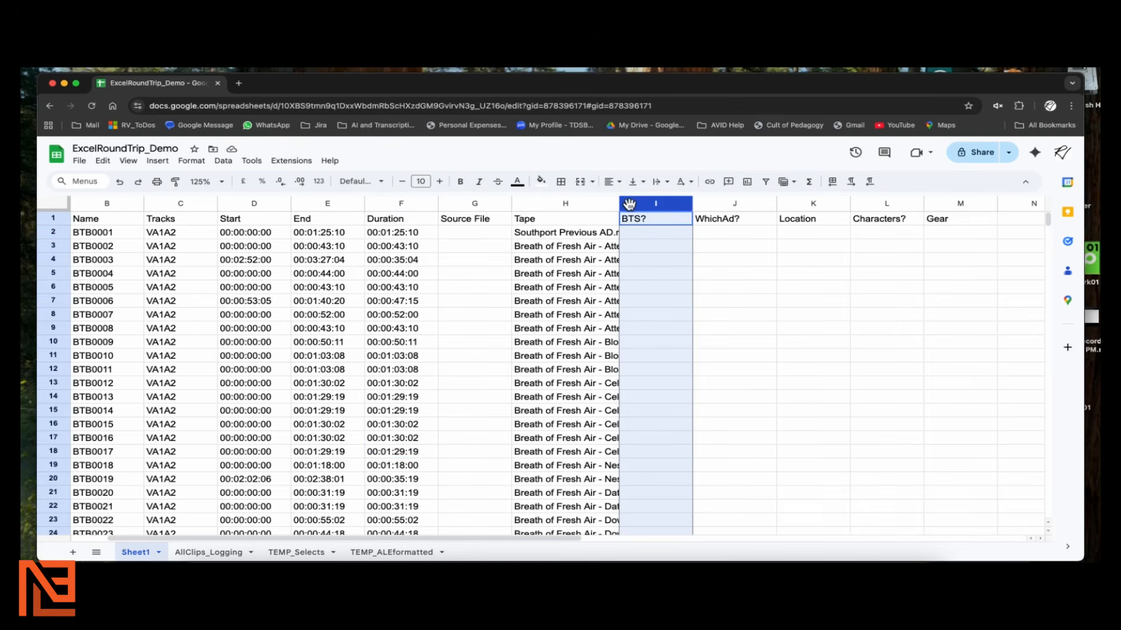
{"action": "right_click", "coordinate": [629, 203]}
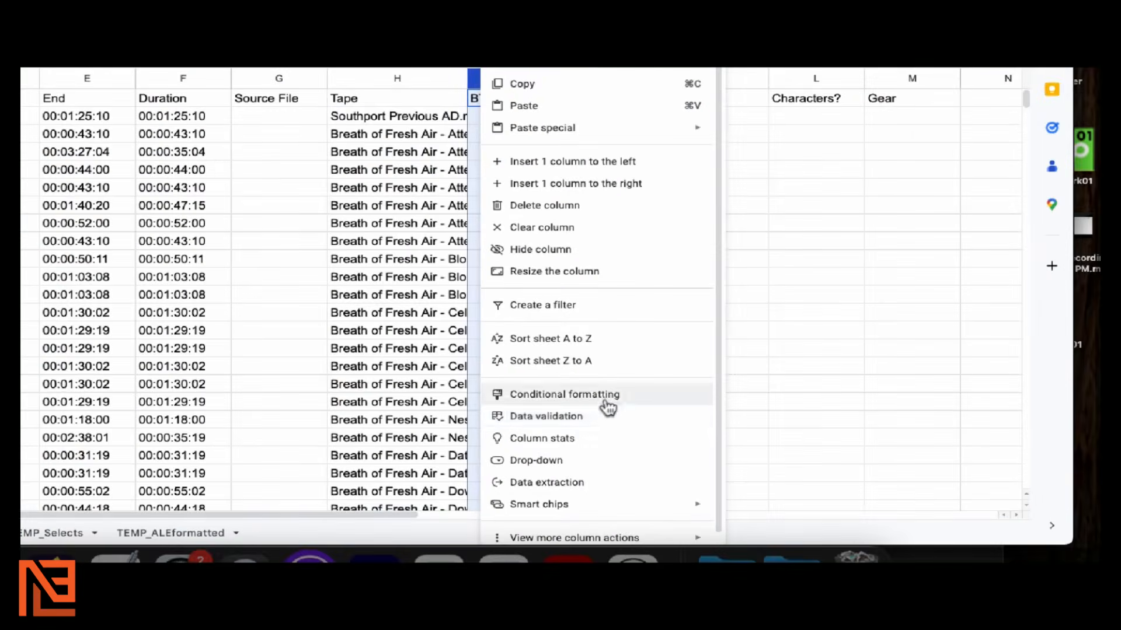
{"action": "left_click", "coordinate": [606, 413]}
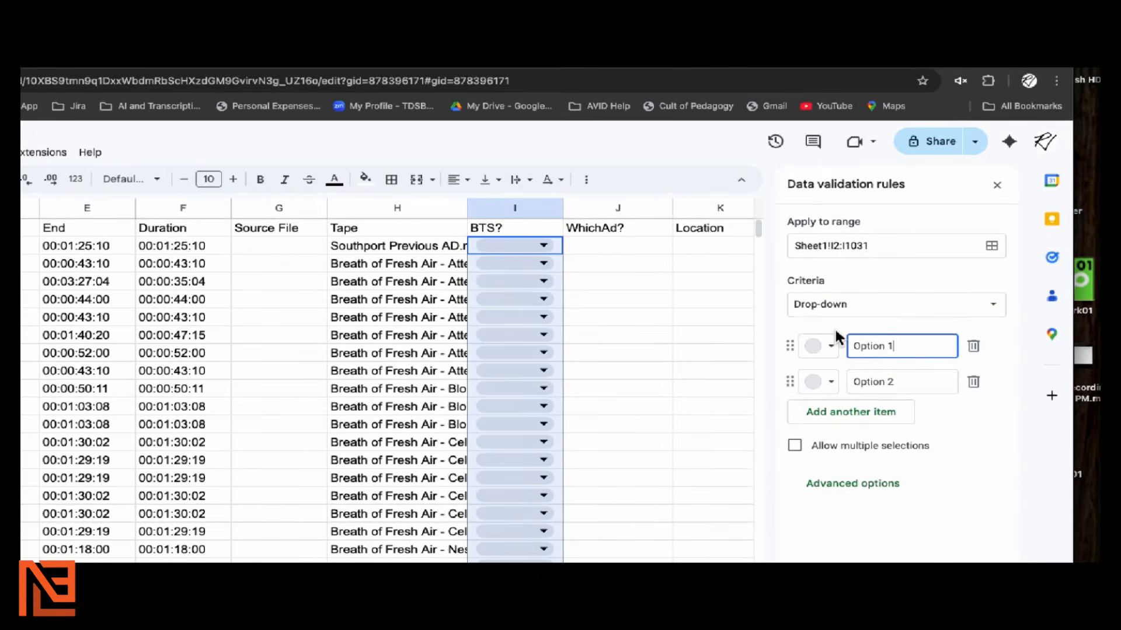
Enter drop-down options Y, Final Ad and Paperwork and apply the rule
{"action": "left_click", "coordinate": [858, 339]}
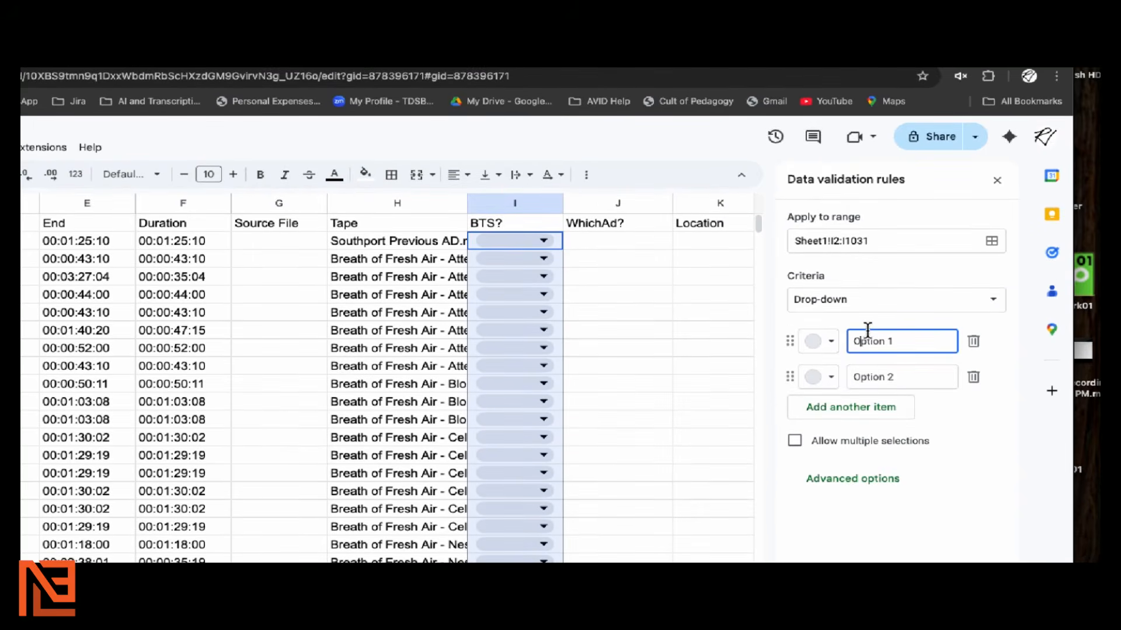
{"action": "type", "text": "Y"}
{"action": "key", "text": "BackSpace"}
{"action": "key", "text": "ctrl+a"}
{"action": "key", "text": "BackSpace"}
{"action": "type", "text": "Y"}
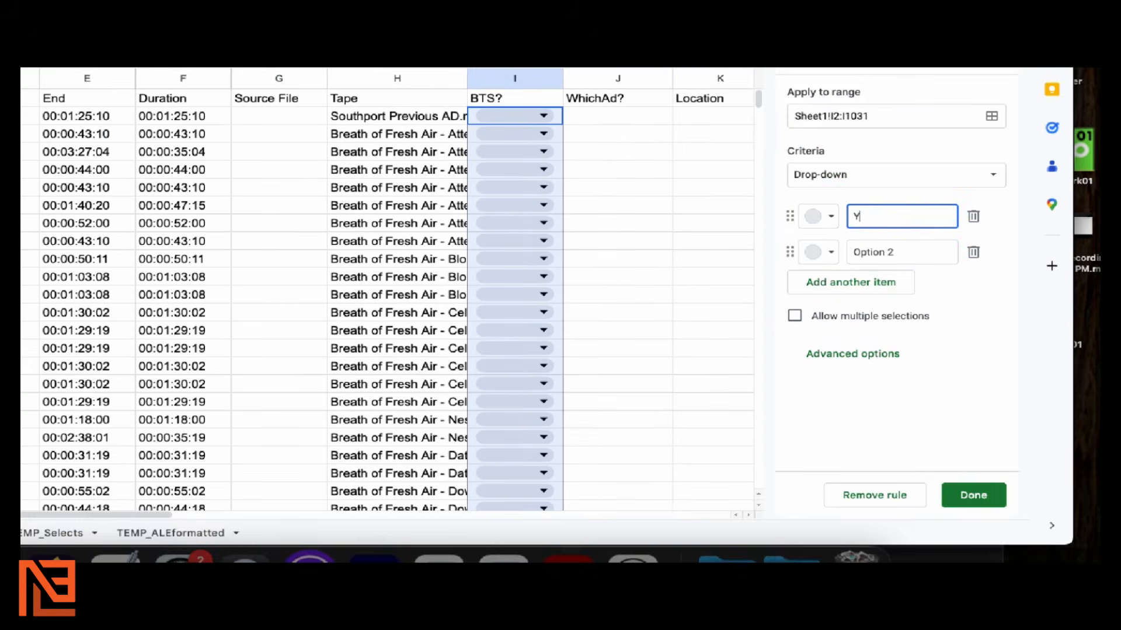
{"action": "left_click_drag", "start_coordinate": [910, 253], "coordinate": [877, 248]}
{"action": "left_click_drag", "start_coordinate": [876, 329], "coordinate": [842, 329]}
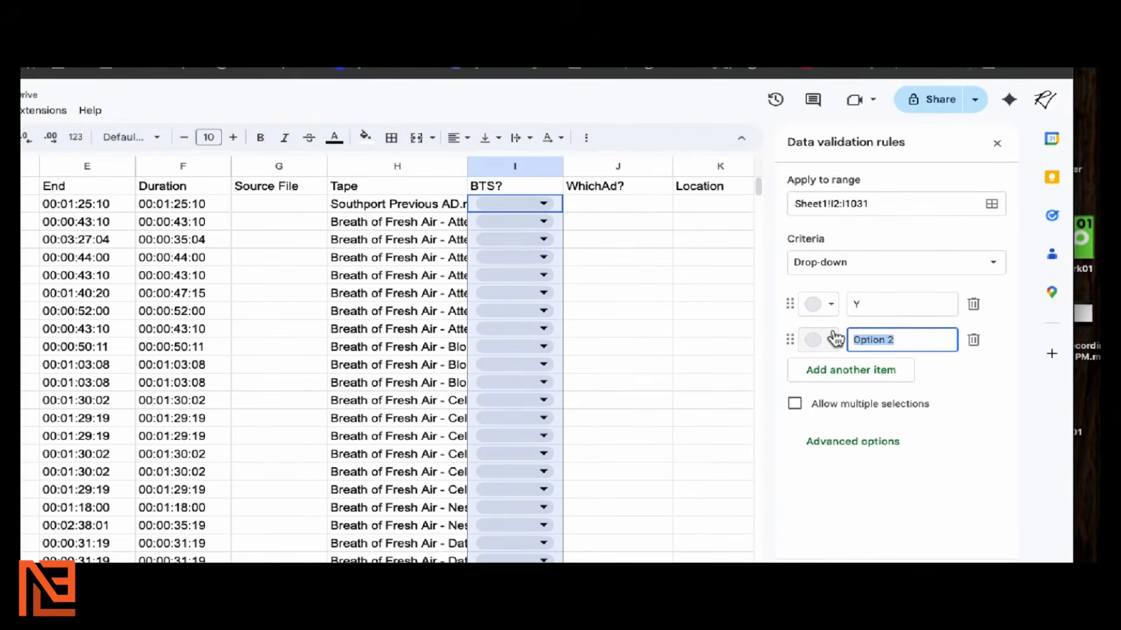
{"action": "type", "text": "Final aD"}
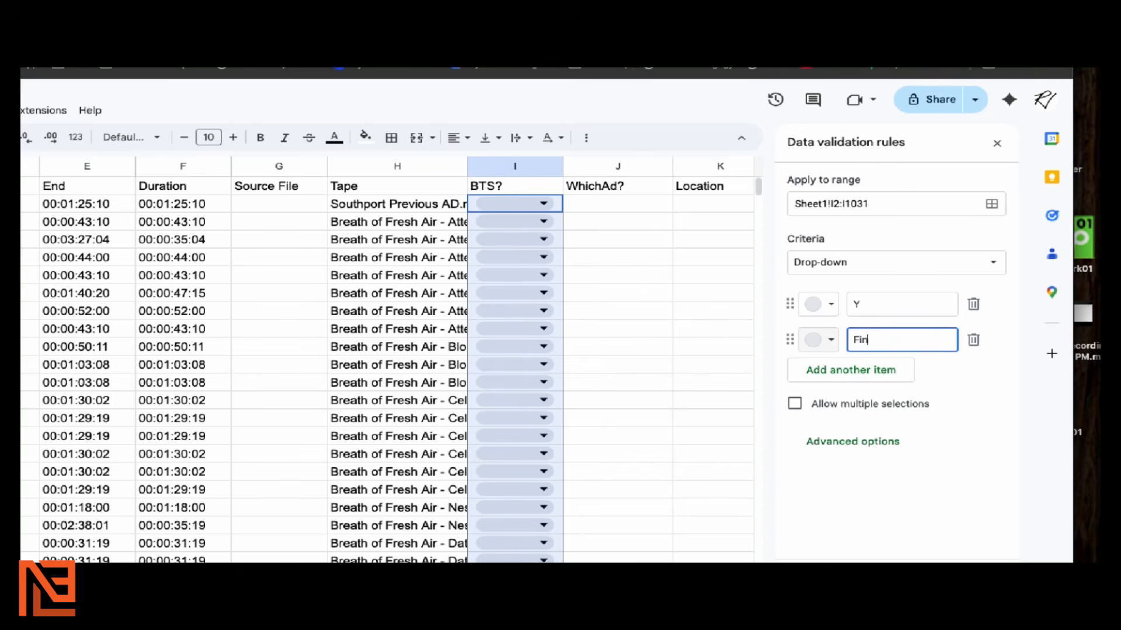
{"action": "key", "text": "BackSpace"}
{"action": "key", "text": "BackSpace"}
{"action": "key", "text": "BackSpace"}
{"action": "type", "text": "Ad"}
{"action": "key", "text": "Return"}
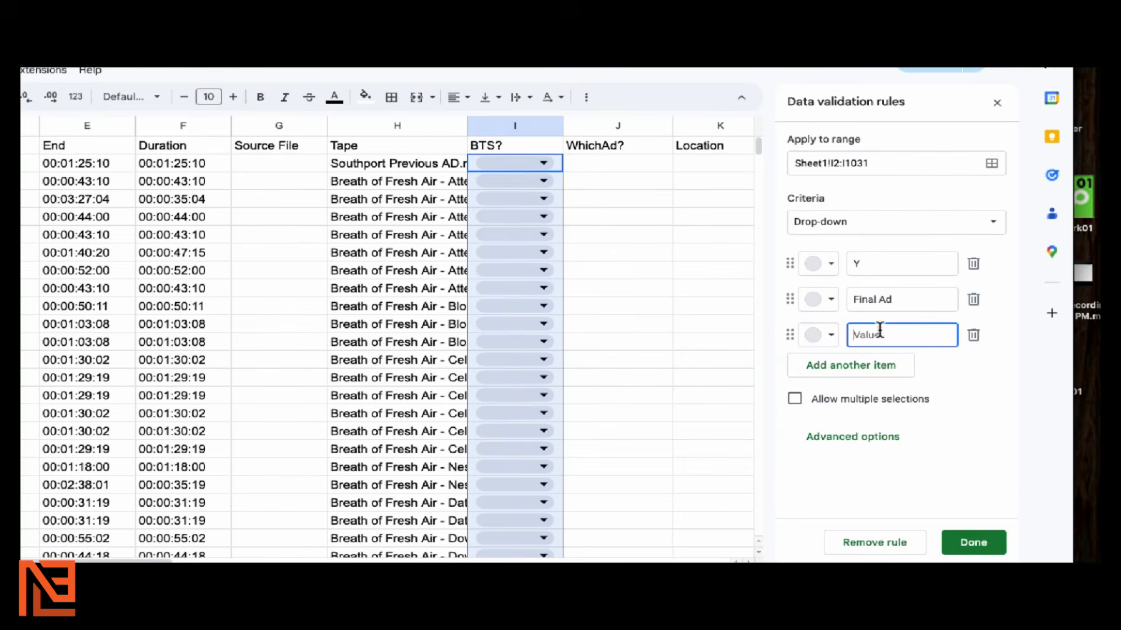
{"action": "type", "text": "Paperwork"}
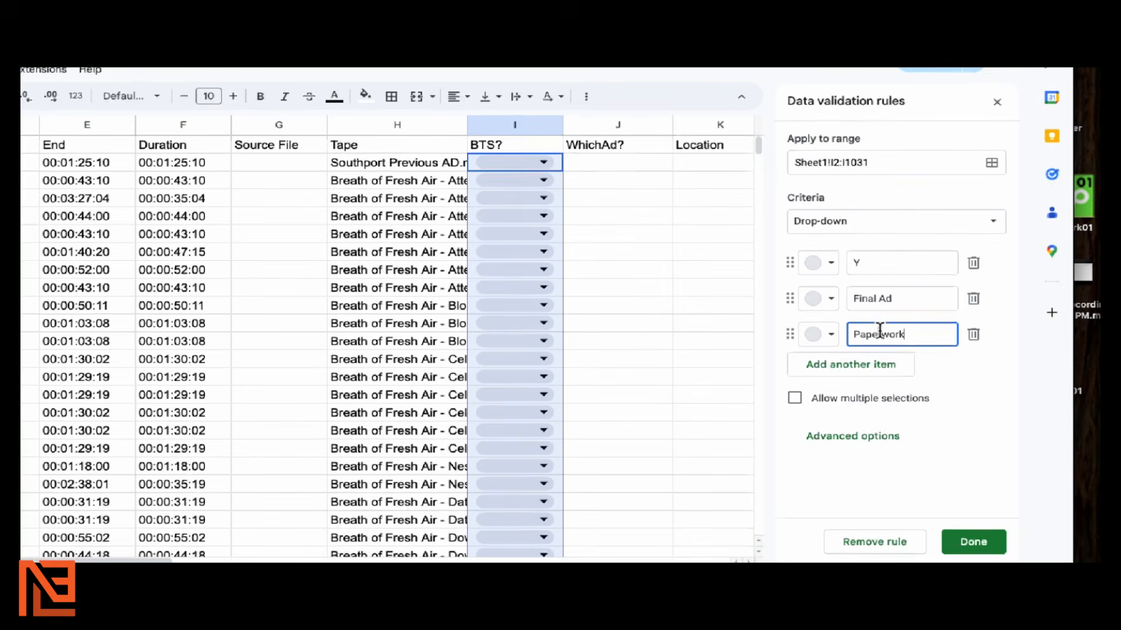
{"action": "left_click", "coordinate": [973, 541]}
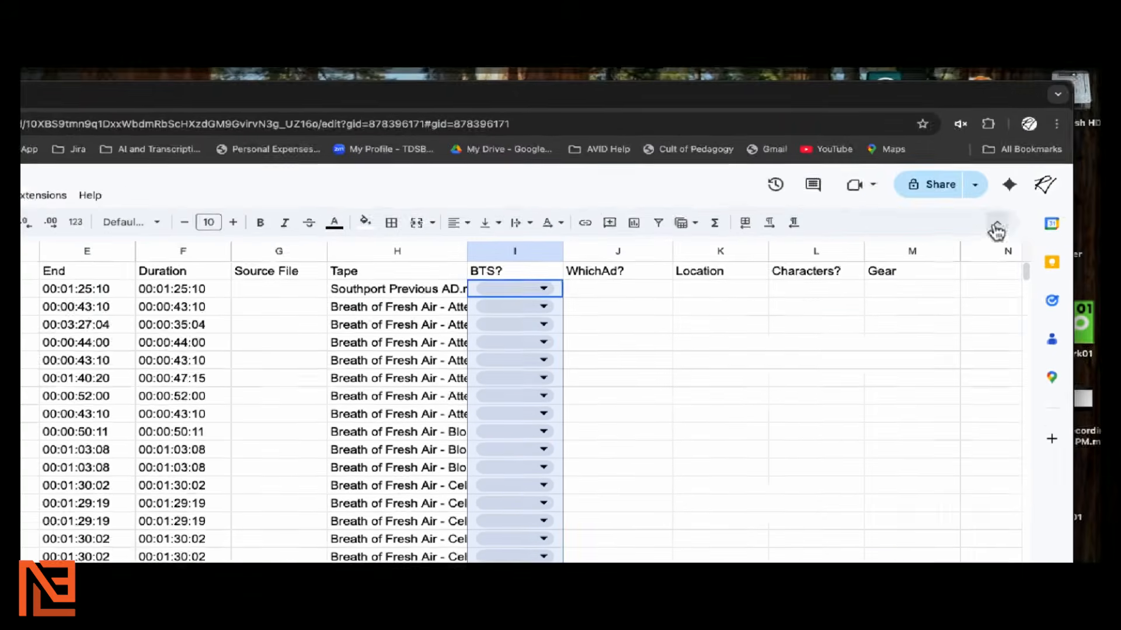
Check the new BTS? drop-down choices in rows 2 and 3
{"action": "left_click", "coordinate": [618, 325]}
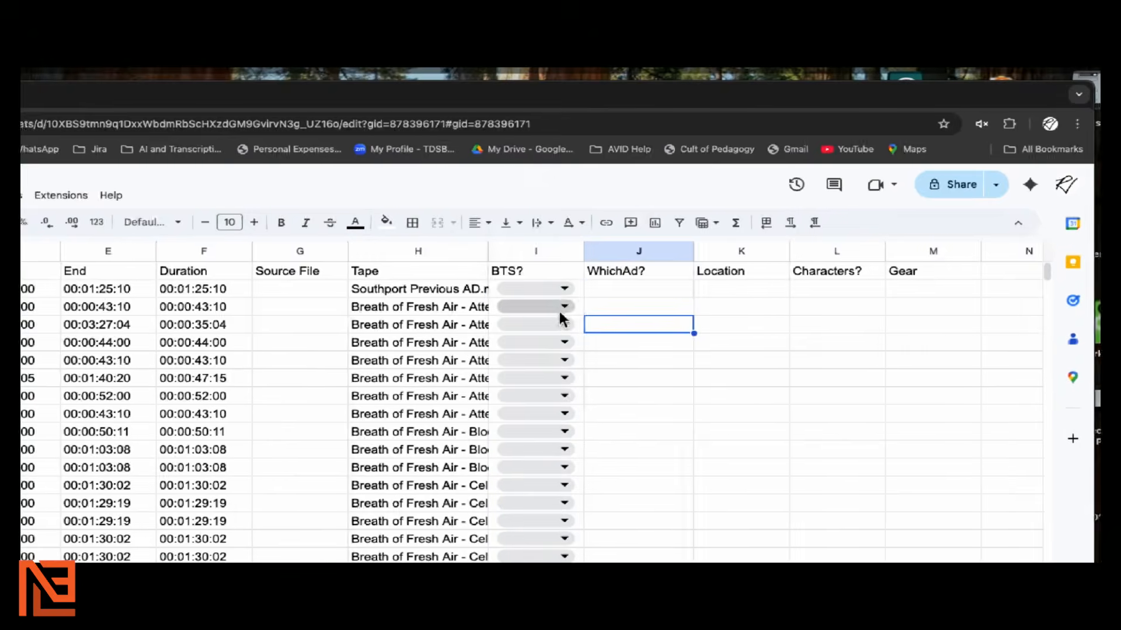
{"action": "left_click", "coordinate": [558, 290]}
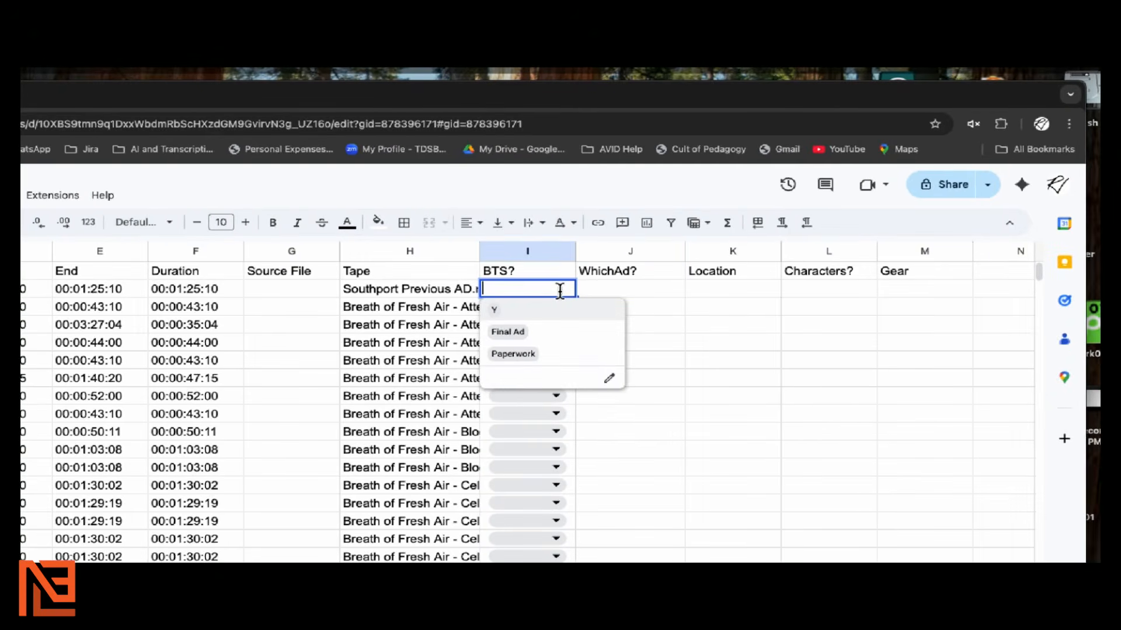
{"action": "left_click", "coordinate": [595, 293]}
{"action": "left_click", "coordinate": [558, 307]}
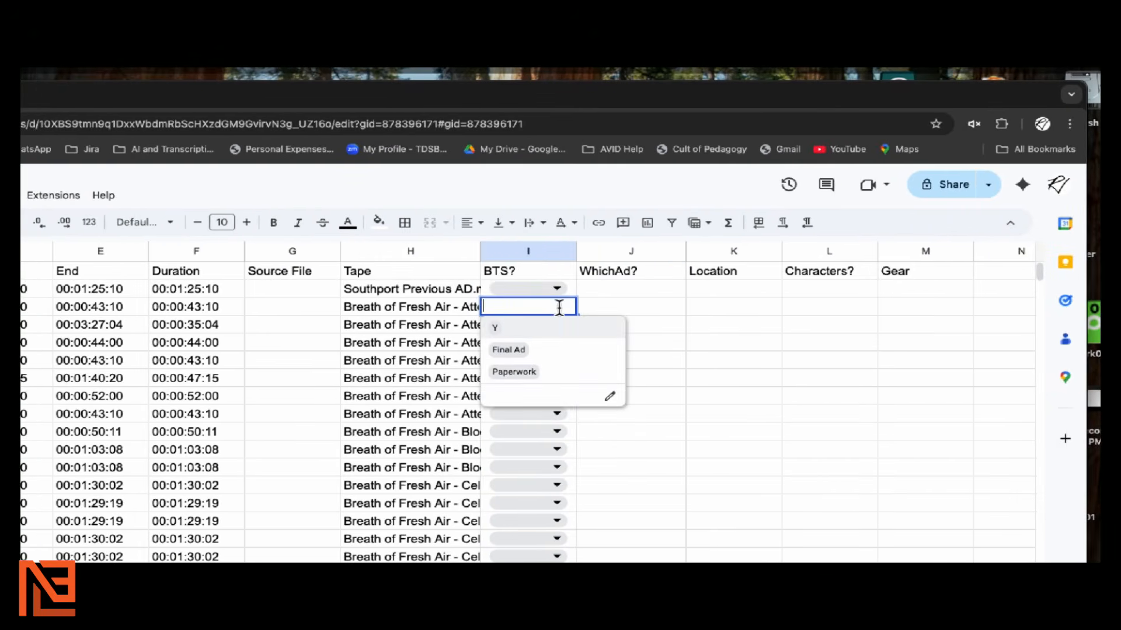
{"action": "left_click", "coordinate": [598, 293]}
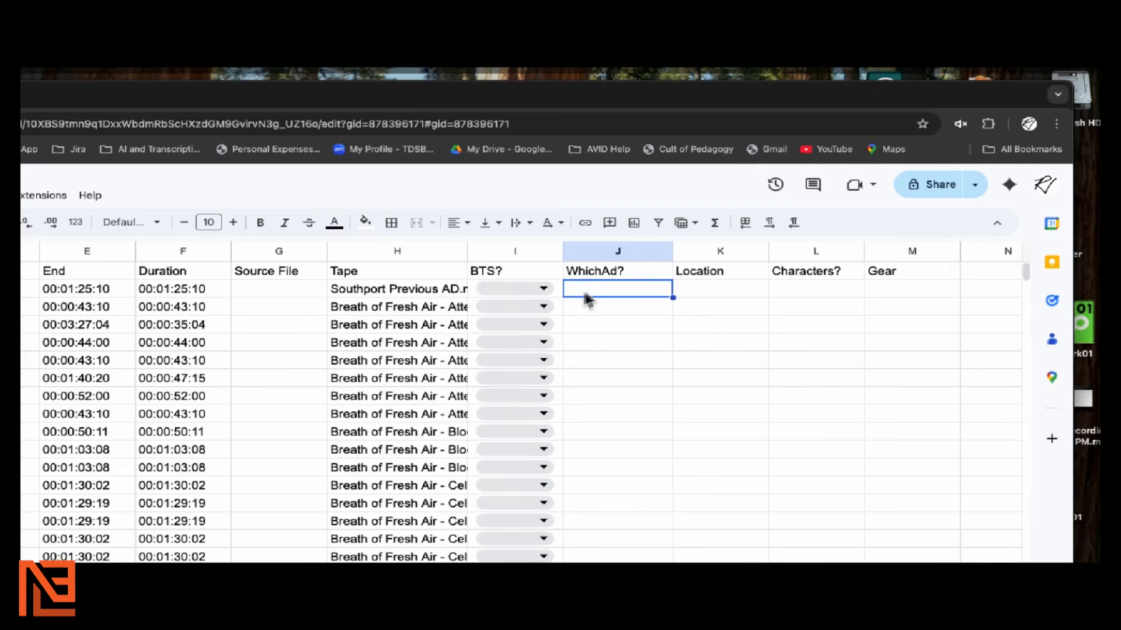
Select the WhichAd? column J and start drop-down data validation on it
{"action": "left_click", "coordinate": [583, 247]}
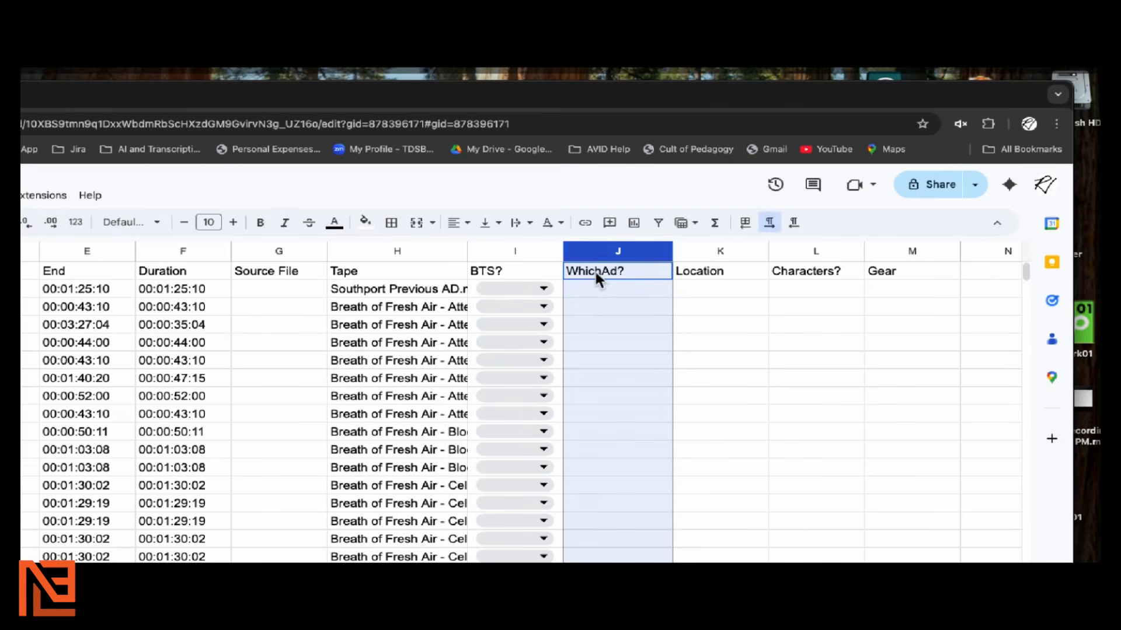
{"action": "right_click", "coordinate": [596, 271]}
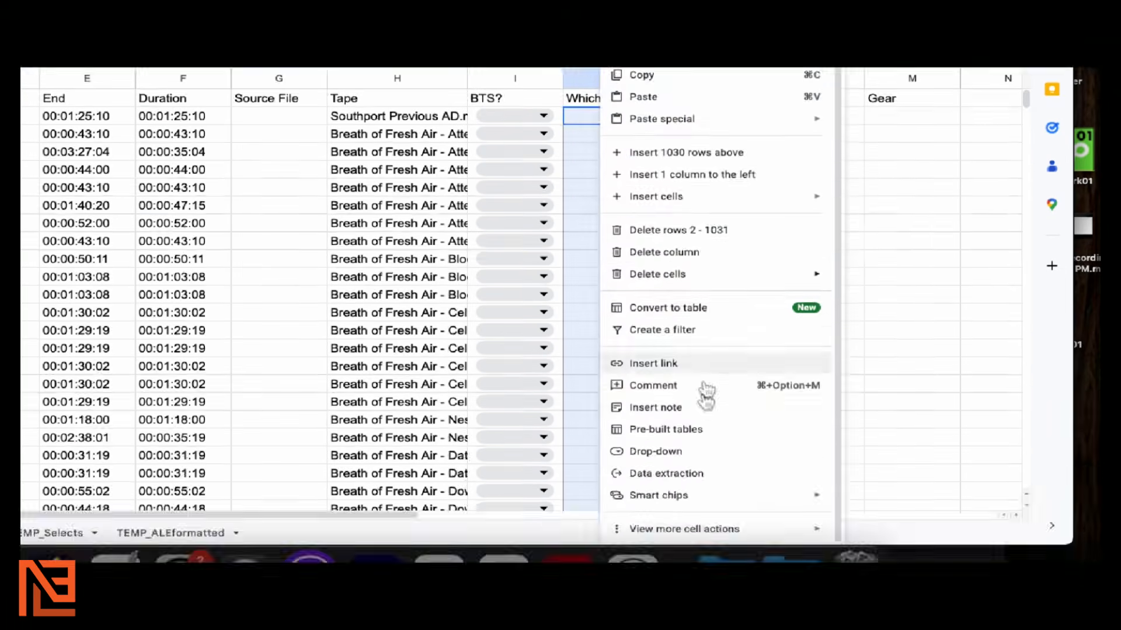
{"action": "mouse_move", "coordinate": [738, 529]}
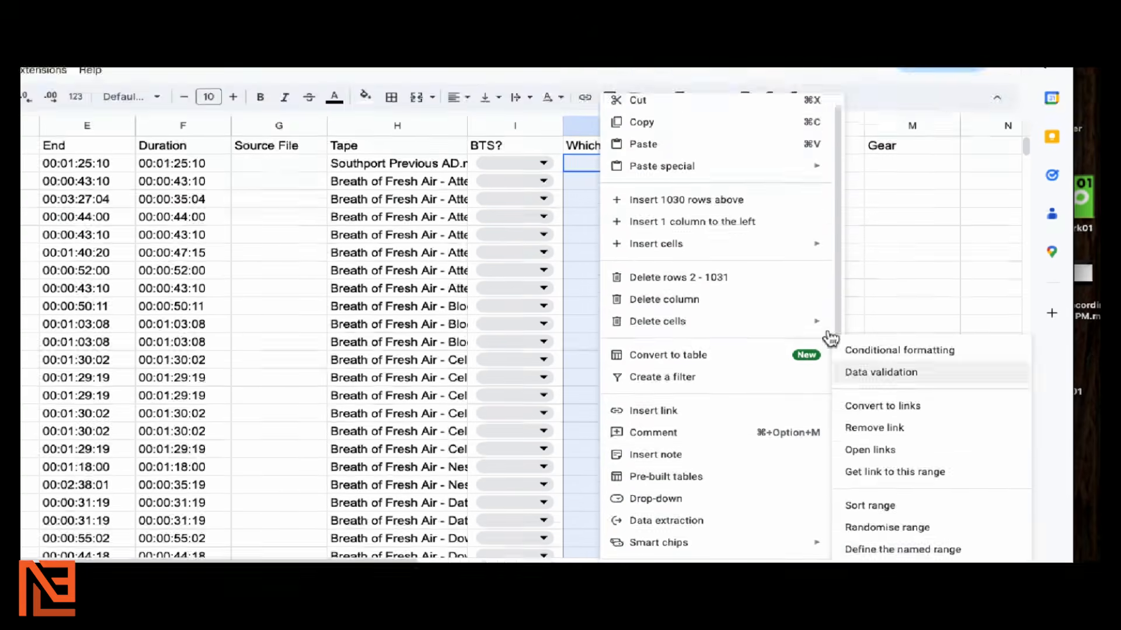
{"action": "left_click", "coordinate": [881, 372]}
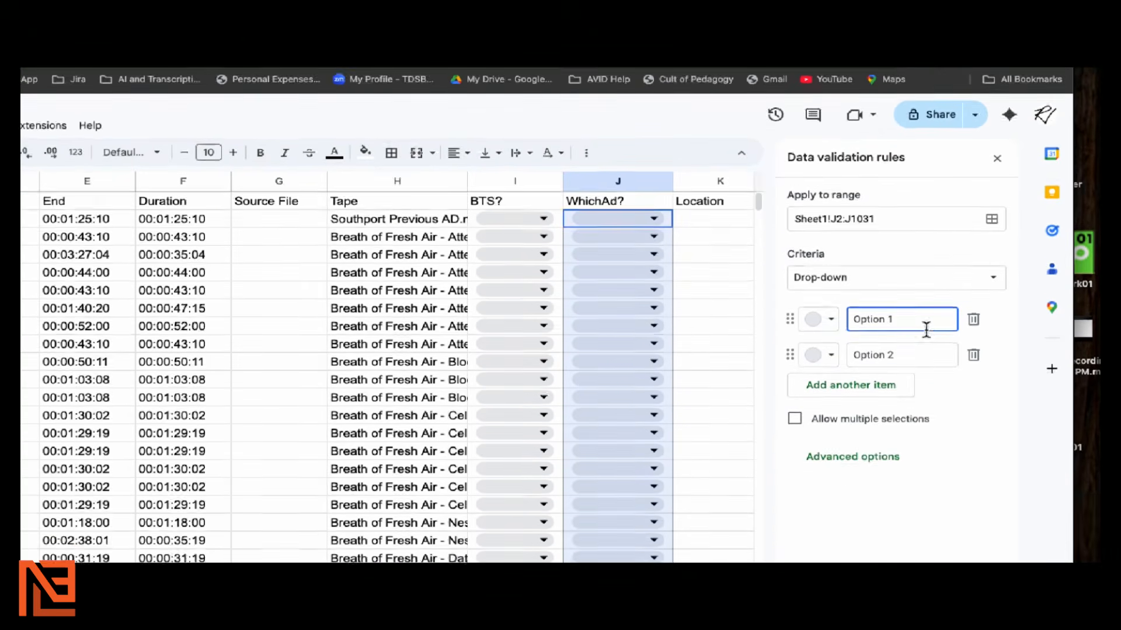
Enter options Attention to Detail, Blood Pumping and Celebration and save the rule
{"action": "left_click_drag", "start_coordinate": [926, 389], "coordinate": [847, 389]}
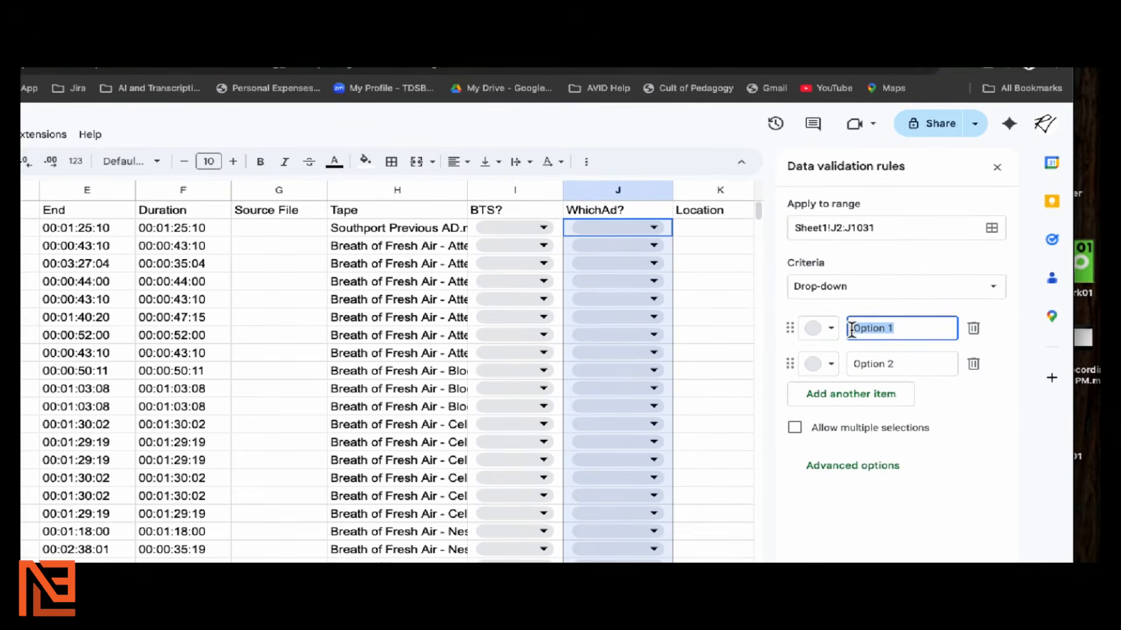
{"action": "key", "text": "BackSpace"}
{"action": "type", "text": "Attenti"}
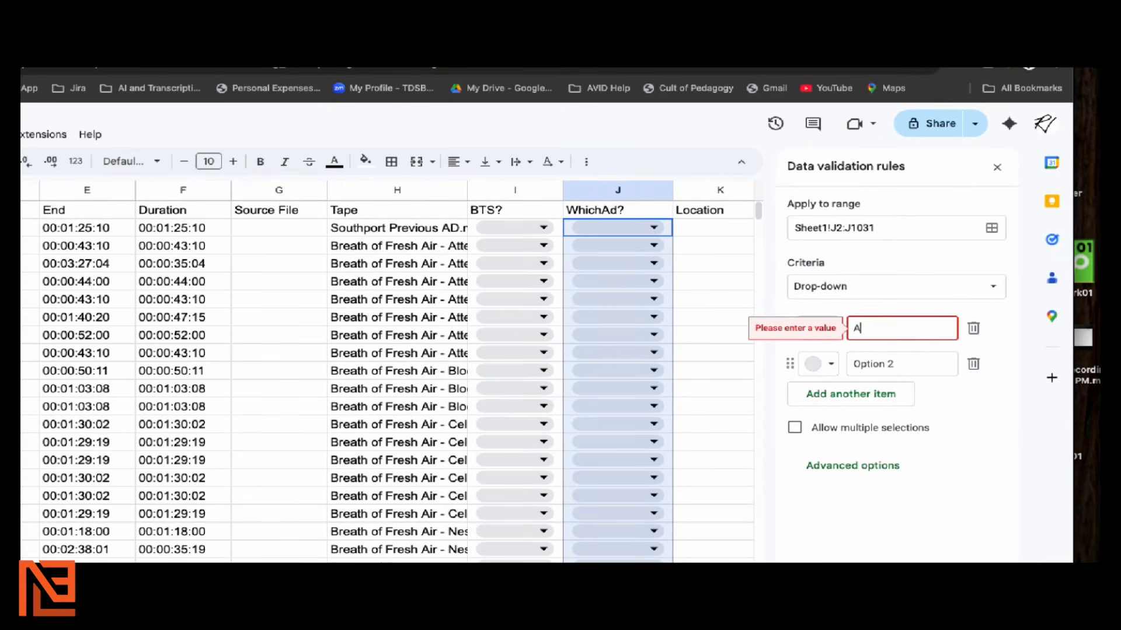
{"action": "type", "text": "on to Detail"}
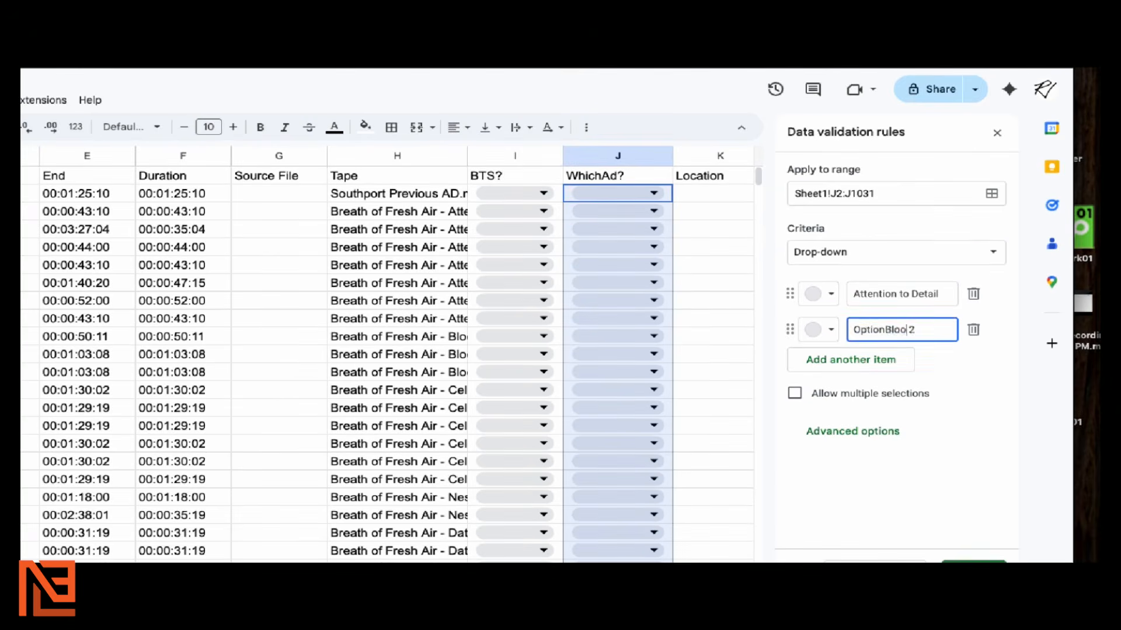
{"action": "key", "text": "super+a"}
{"action": "key", "text": "BackSpace"}
{"action": "type", "text": "Blood Pu"}
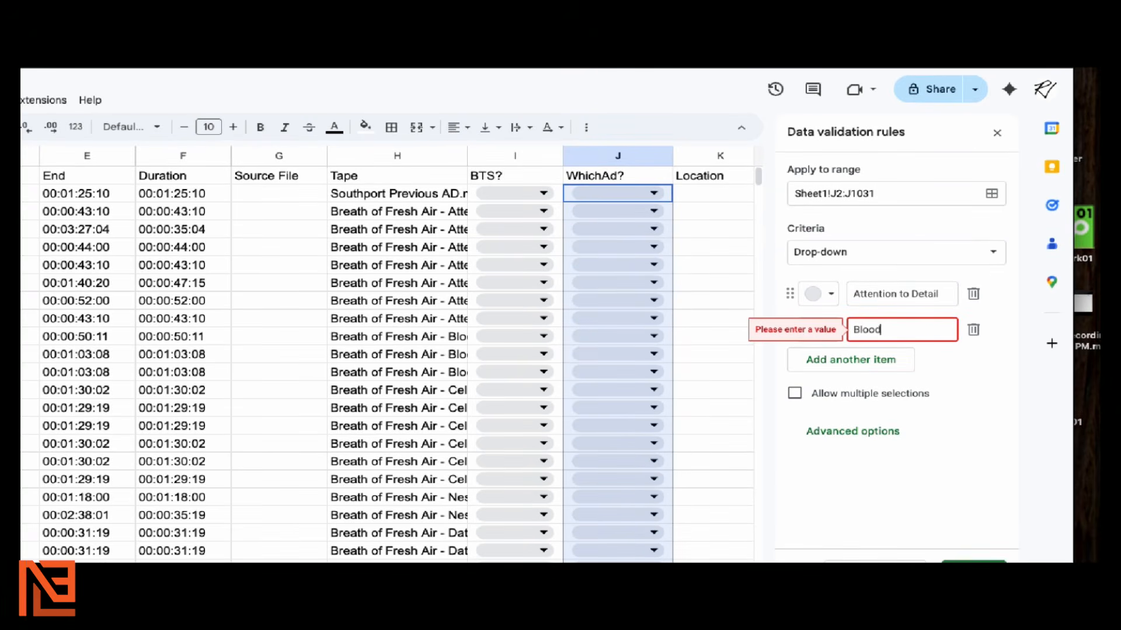
{"action": "type", "text": "mping"}
{"action": "left_click", "coordinate": [840, 359]}
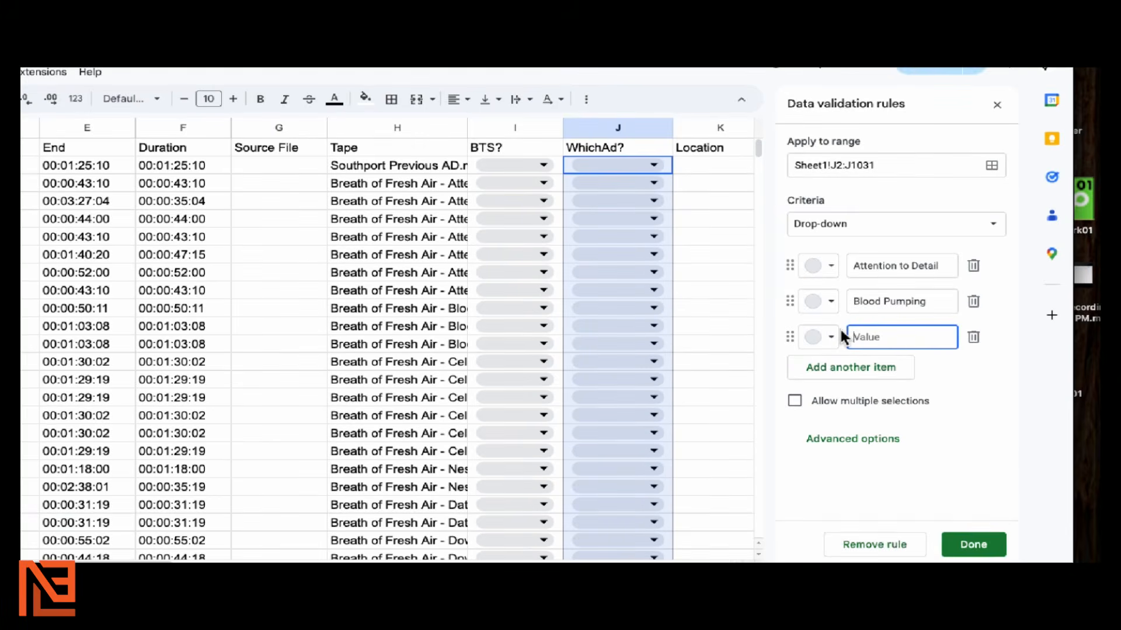
{"action": "type", "text": "Celebration"}
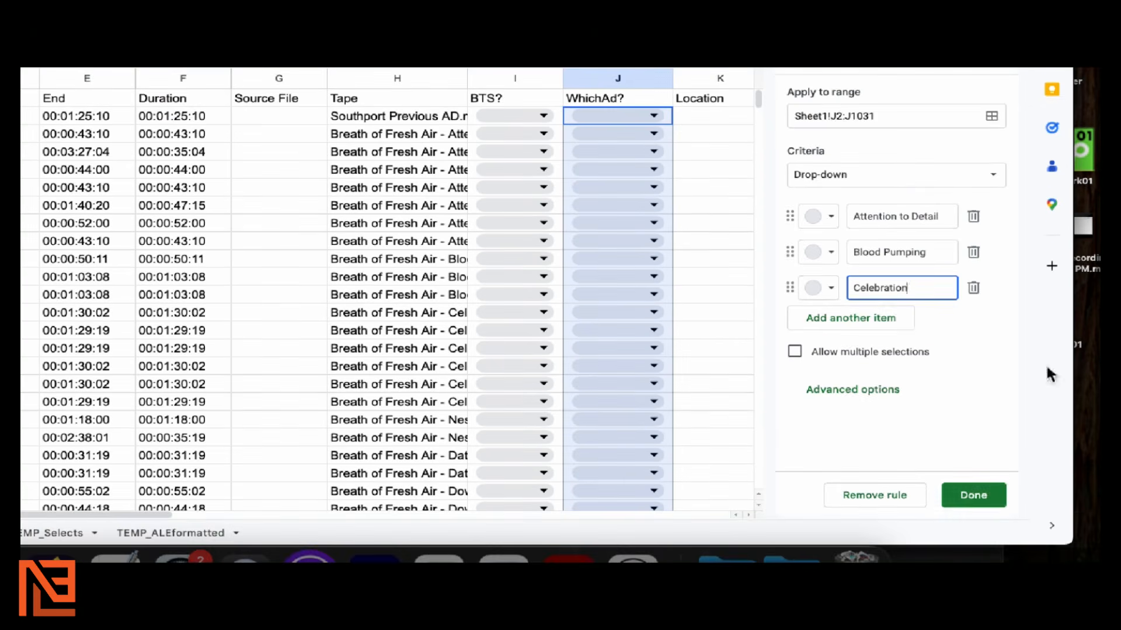
{"action": "left_click", "coordinate": [973, 495]}
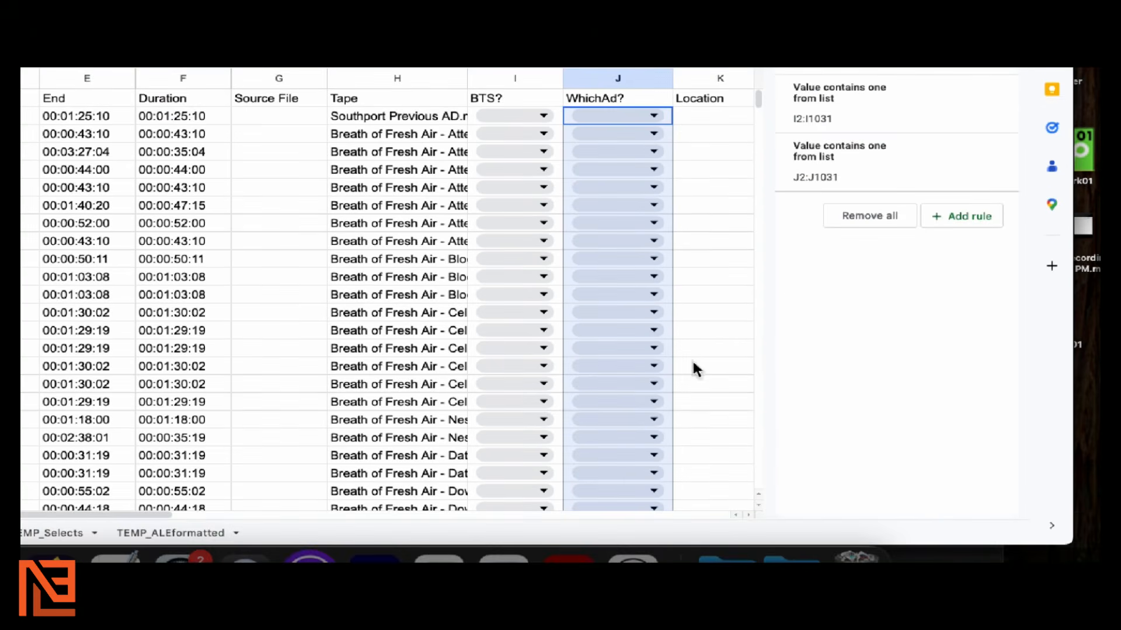
Preview the WhichAd? choices in J2, then close the validation rules panel
{"action": "left_click", "coordinate": [701, 298]}
{"action": "left_click", "coordinate": [654, 167]}
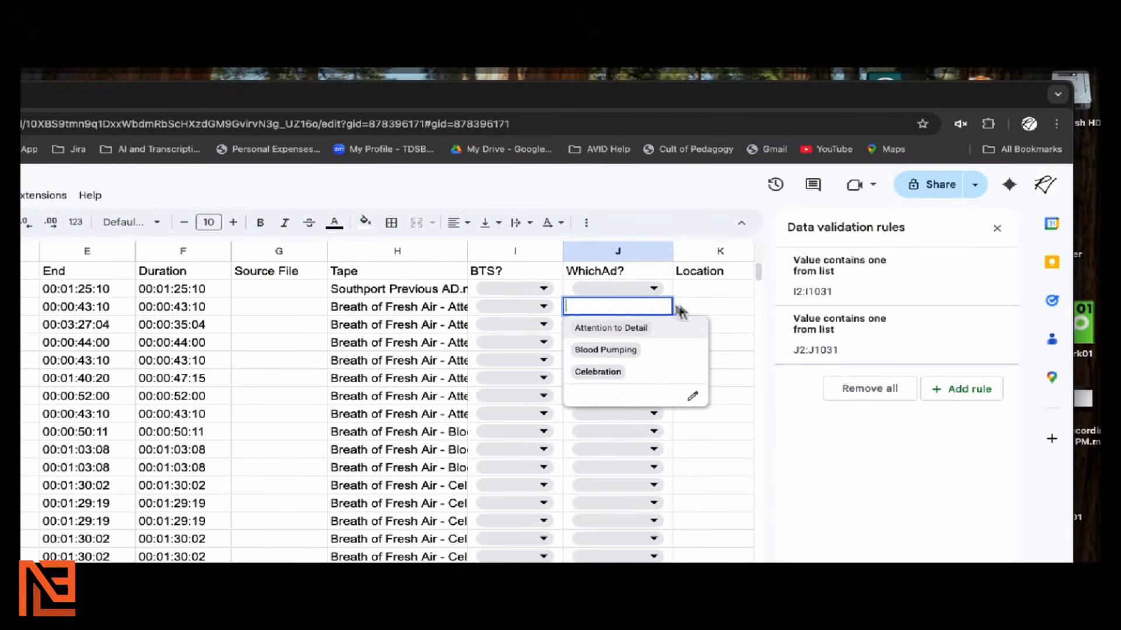
{"action": "left_click", "coordinate": [699, 283]}
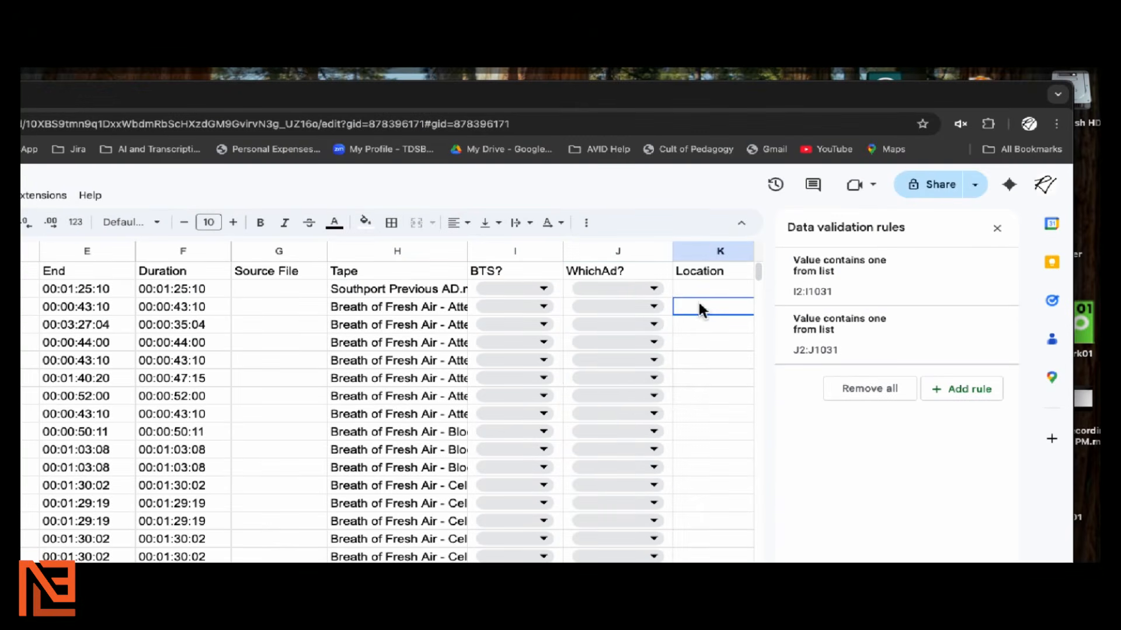
{"action": "left_click", "coordinate": [997, 228]}
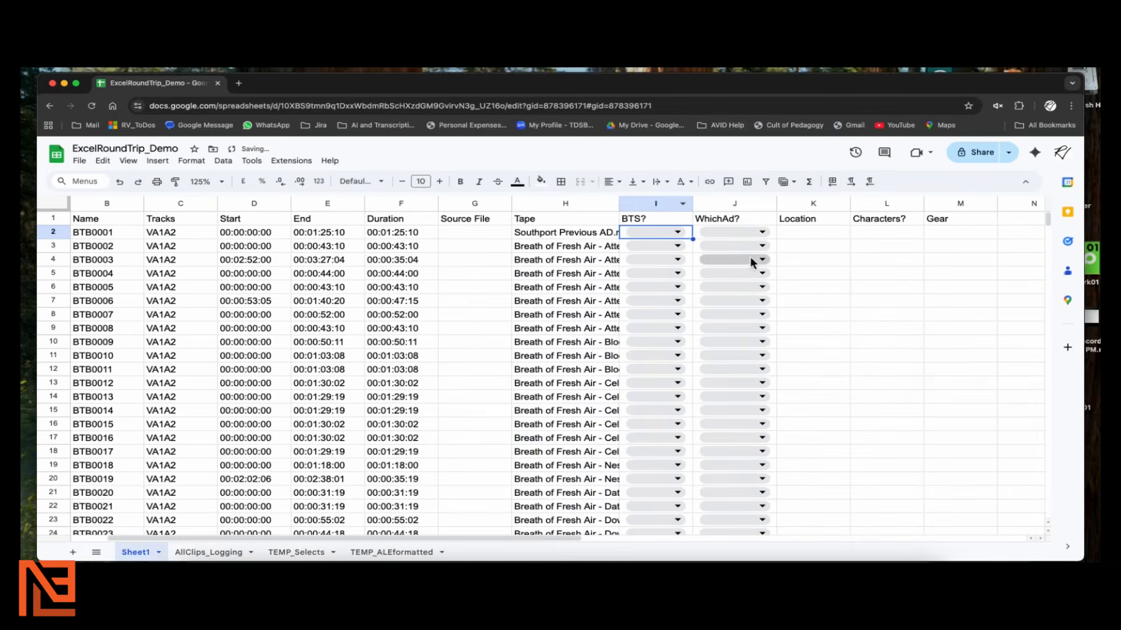
Set I2 to Y and J2 to Blood Pumping, widening column J to fit
{"action": "left_click", "coordinate": [677, 232]}
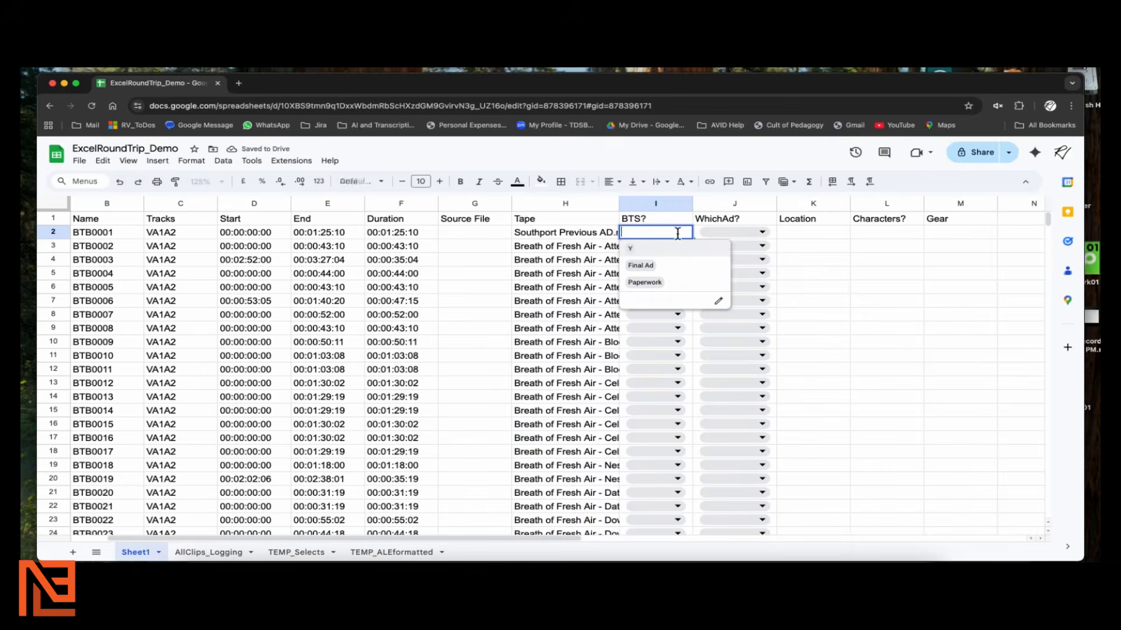
{"action": "left_click", "coordinate": [627, 249]}
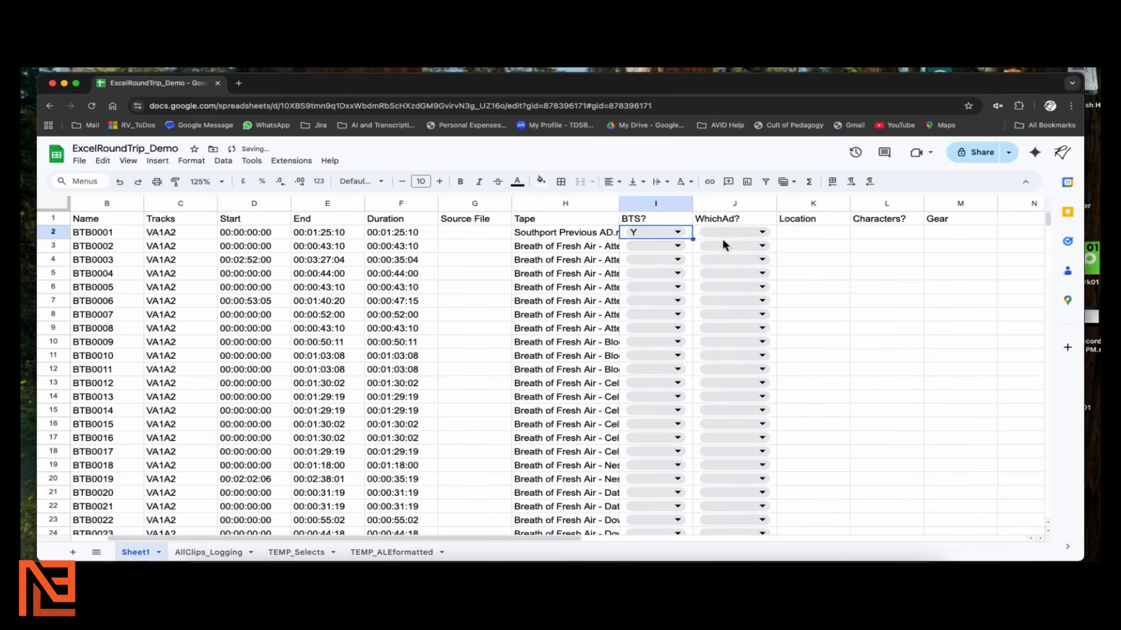
{"action": "left_click", "coordinate": [760, 233]}
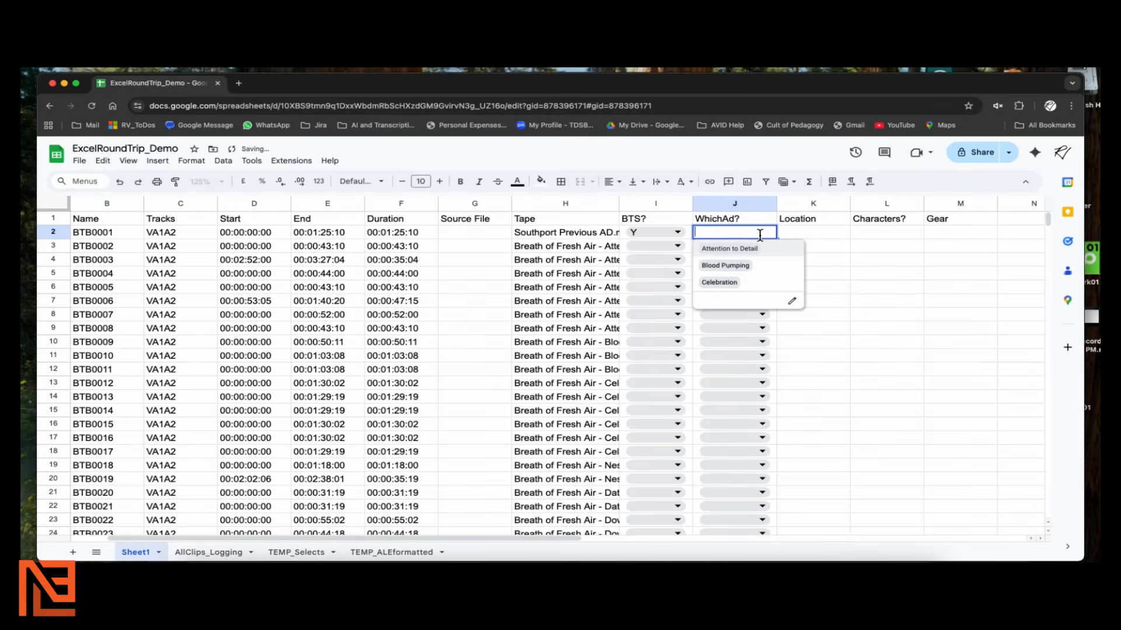
{"action": "left_click", "coordinate": [745, 266]}
{"action": "left_click", "coordinate": [833, 236]}
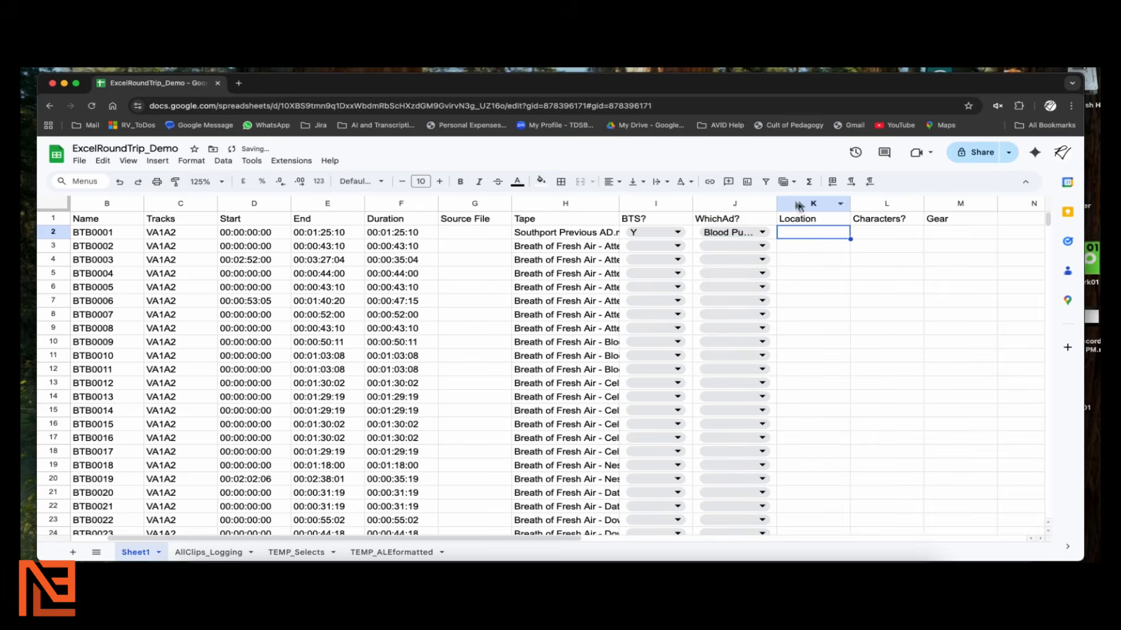
{"action": "left_click_drag", "start_coordinate": [776, 204], "coordinate": [812, 204]}
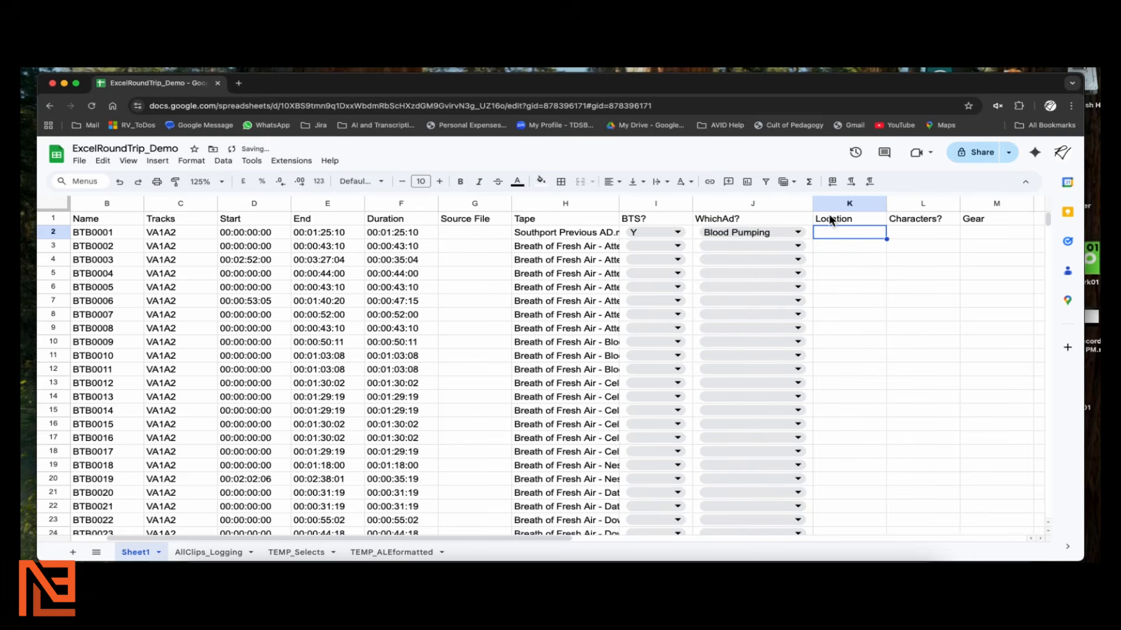
Copy the I2:J2 values into I3:J12
{"action": "key", "text": "Left"}
{"action": "key", "text": "Left"}
{"action": "key", "text": "Left"}
{"action": "key", "text": "Right"}
{"action": "key", "text": "shift+Right"}
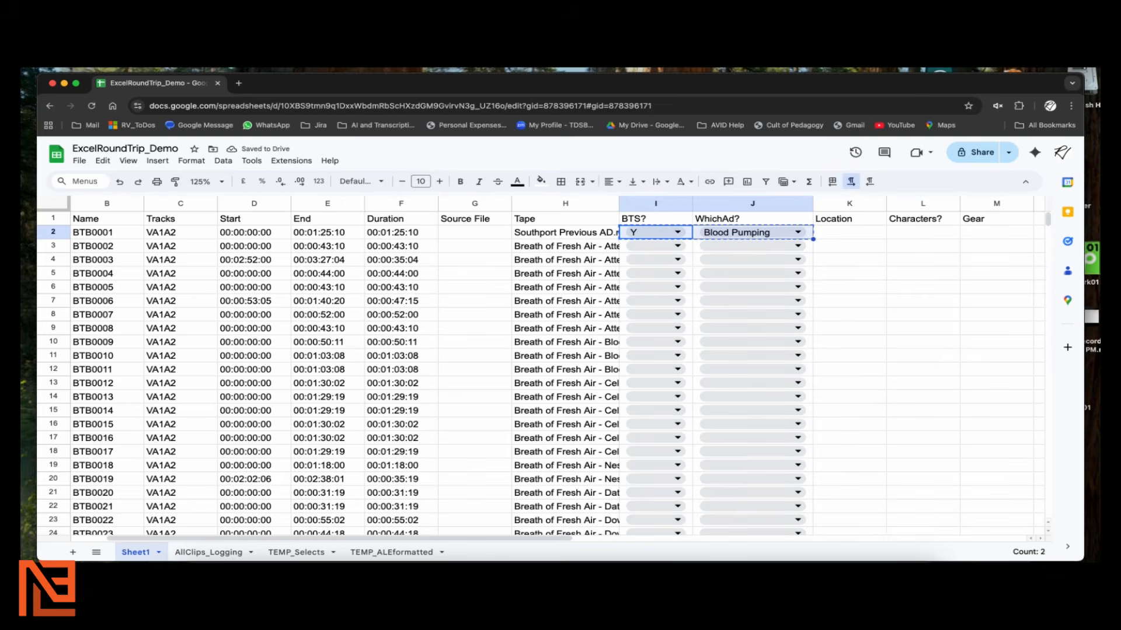
{"action": "key", "text": "Down"}
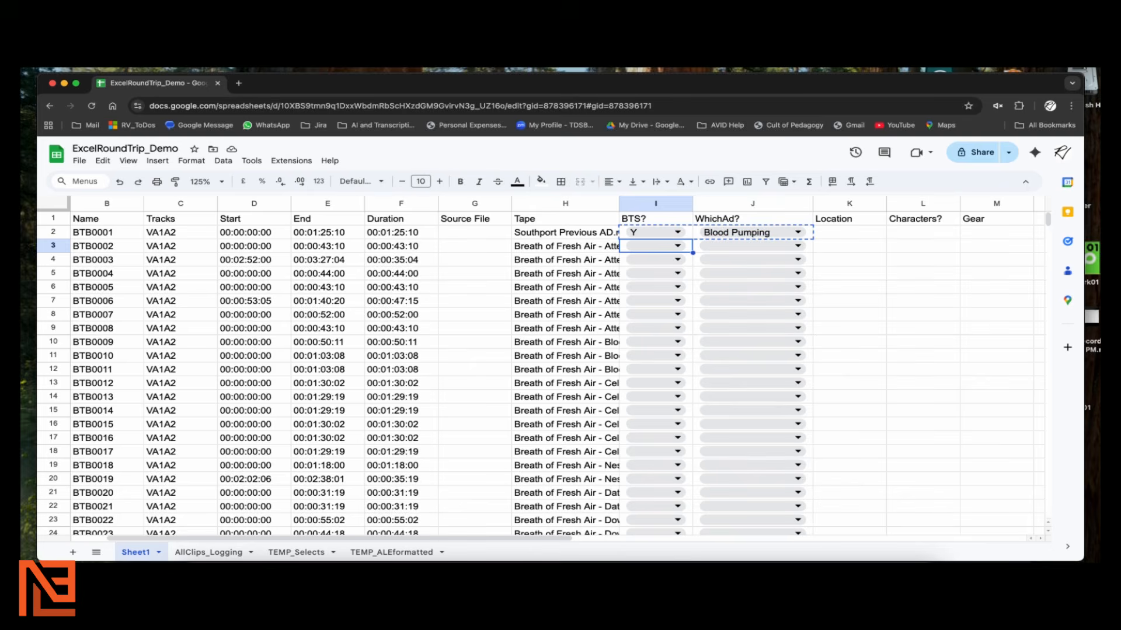
{"action": "key", "text": "shift+Right"}
{"action": "key", "text": "shift+Down"}
{"action": "key", "text": "shift+Down"}
{"action": "key", "text": "shift+Down"}
{"action": "key", "text": "shift+Down"}
{"action": "key", "text": "shift+Down"}
{"action": "key", "text": "shift+Down"}
{"action": "key", "text": "shift+Down"}
{"action": "key", "text": "shift+Down"}
{"action": "key", "text": "shift+Down"}
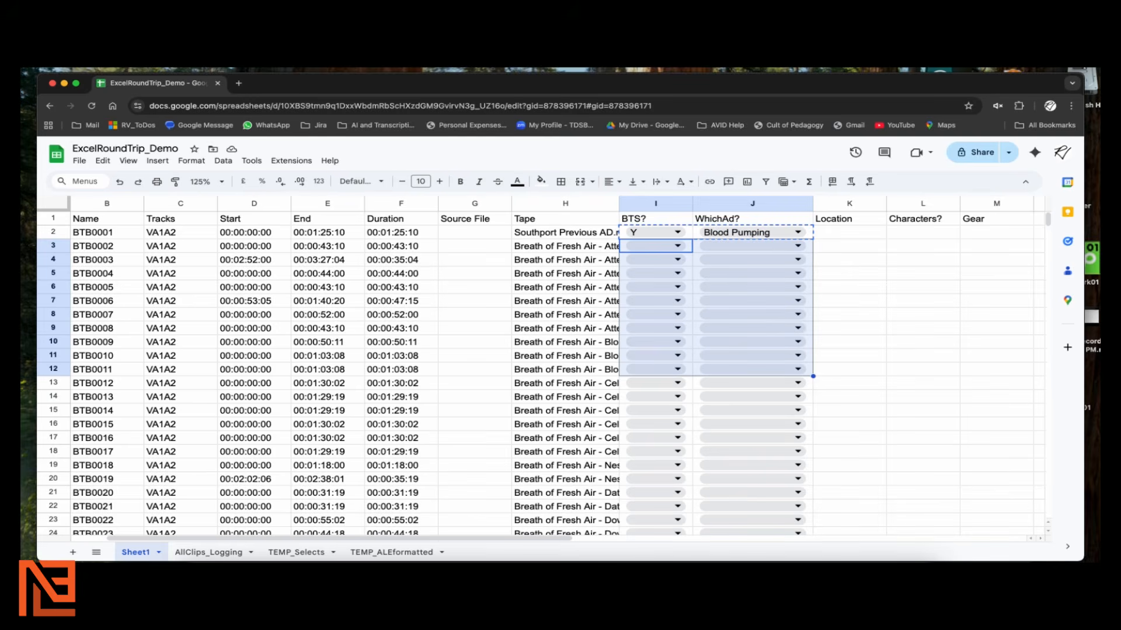
{"action": "key", "text": "ctrl+v"}
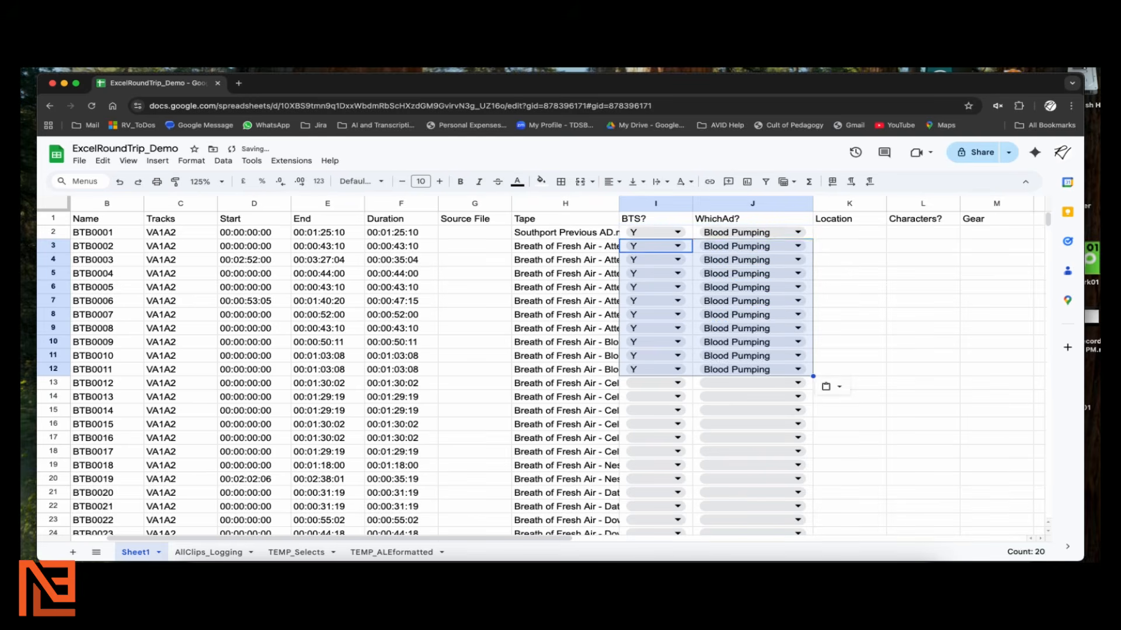
{"action": "scroll", "coordinate": [700, 351], "scroll_direction": "down", "scroll_amount": 1}
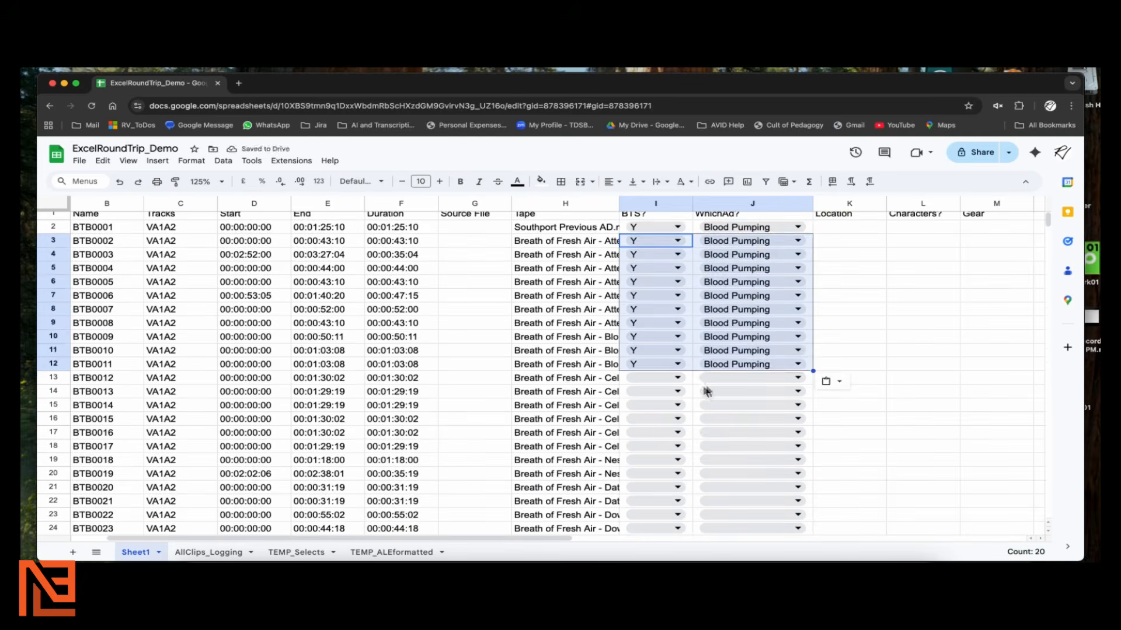
{"action": "left_click", "coordinate": [853, 378]}
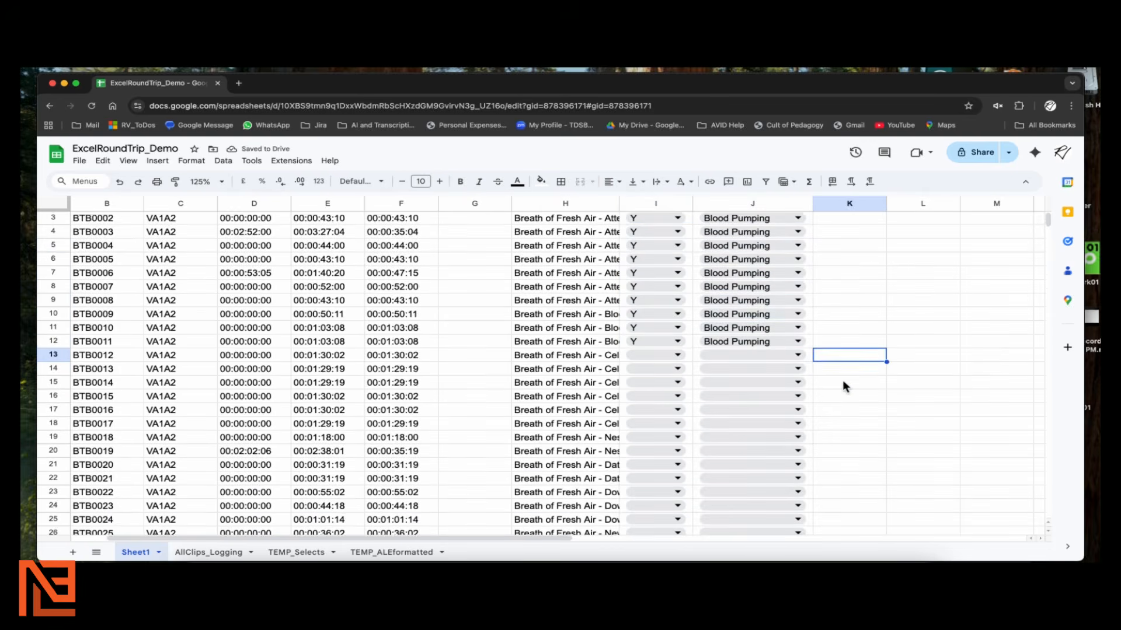
{"action": "scroll", "coordinate": [849, 378], "scroll_direction": "up", "scroll_amount": 1}
{"action": "scroll", "coordinate": [828, 380], "scroll_direction": "down", "scroll_amount": 3}
{"action": "scroll", "coordinate": [828, 380], "scroll_direction": "up", "scroll_amount": 3}
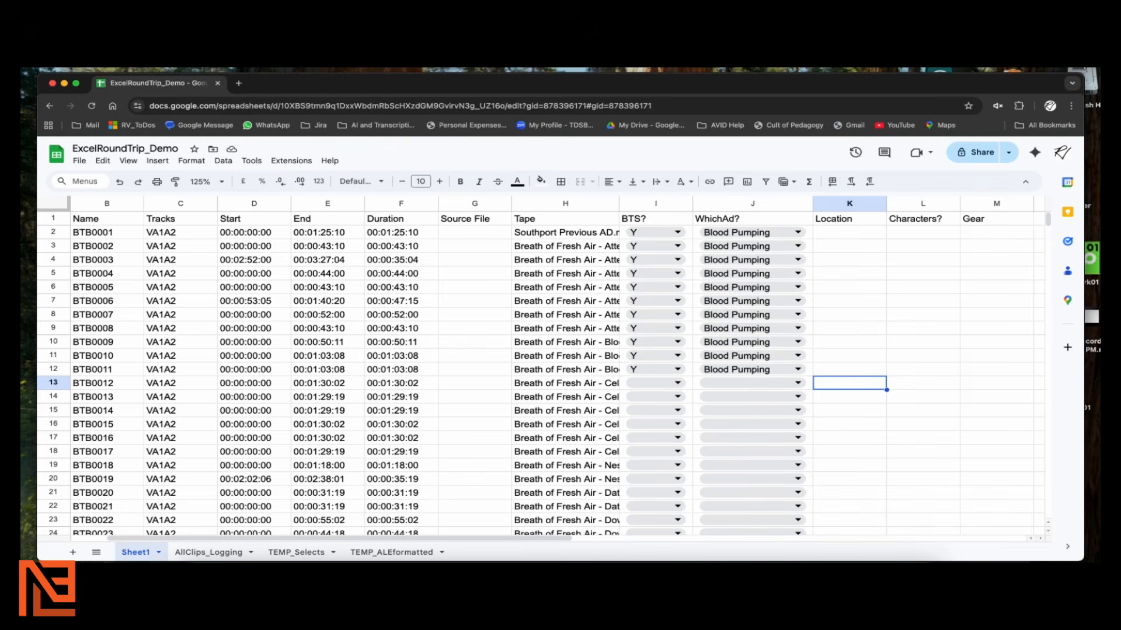
{"action": "left_click_drag", "start_coordinate": [501, 538], "coordinate": [703, 451]}
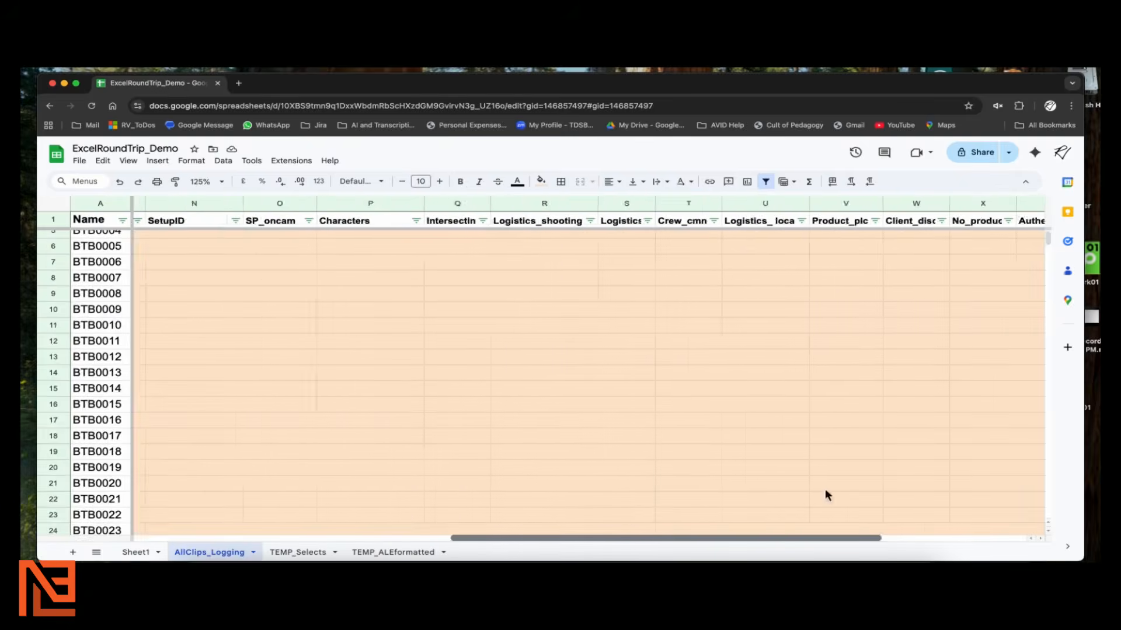
Scroll through the AllClips_Logging rows down to clip BTB0589
{"action": "scroll", "coordinate": [597, 414], "scroll_direction": "down", "scroll_amount": 14}
{"action": "scroll", "coordinate": [598, 411], "scroll_direction": "down", "scroll_amount": 3}
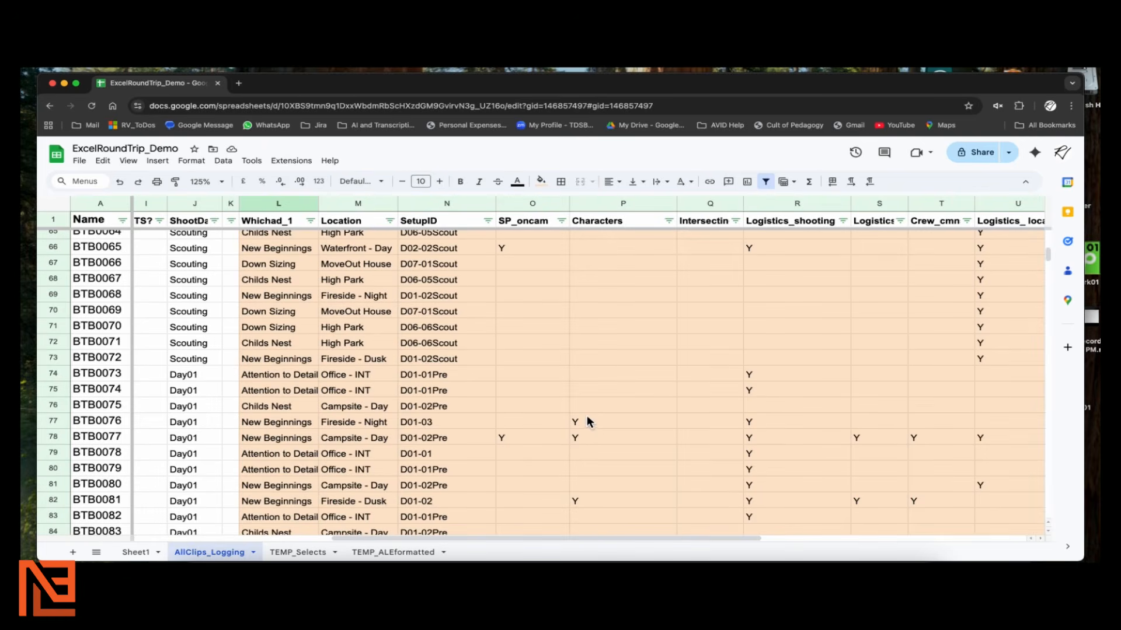
{"action": "scroll", "coordinate": [589, 420], "scroll_direction": "down", "scroll_amount": 10}
{"action": "scroll", "coordinate": [584, 416], "scroll_direction": "down", "scroll_amount": 5}
{"action": "scroll", "coordinate": [487, 351], "scroll_direction": "down", "scroll_amount": 6}
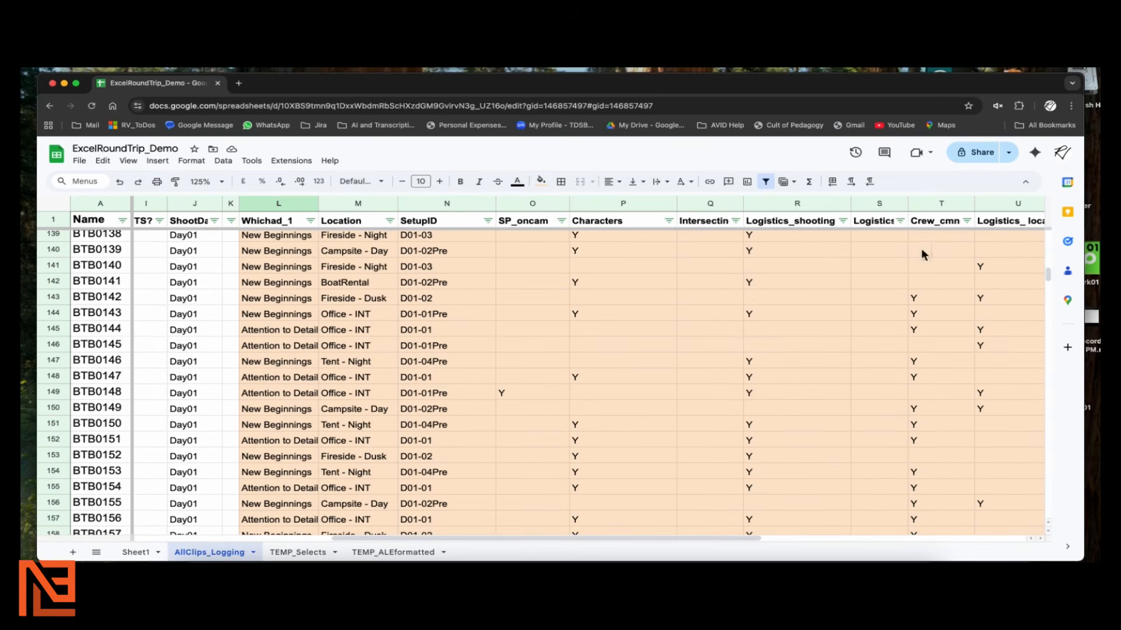
{"action": "scroll", "coordinate": [314, 391], "scroll_direction": "down", "scroll_amount": 5}
{"action": "scroll", "coordinate": [802, 464], "scroll_direction": "down", "scroll_amount": 10}
{"action": "scroll", "coordinate": [786, 460], "scroll_direction": "down", "scroll_amount": 20}
{"action": "scroll", "coordinate": [789, 470], "scroll_direction": "down", "scroll_amount": 20}
{"action": "scroll", "coordinate": [787, 463], "scroll_direction": "down", "scroll_amount": 20}
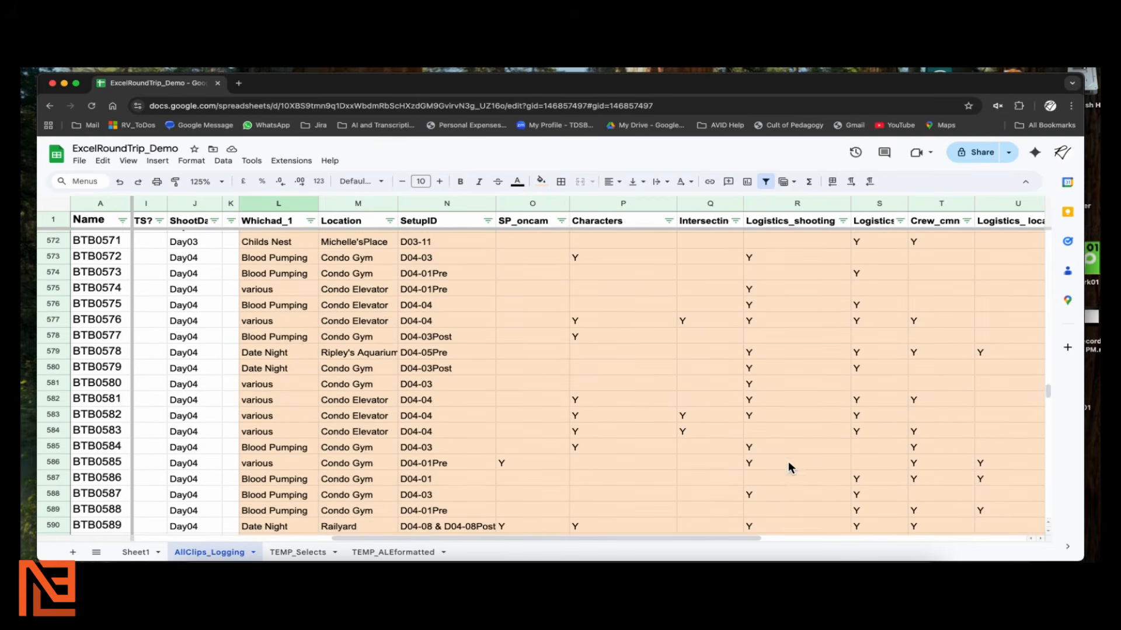
{"action": "left_click_drag", "start_coordinate": [537, 539], "coordinate": [475, 537]}
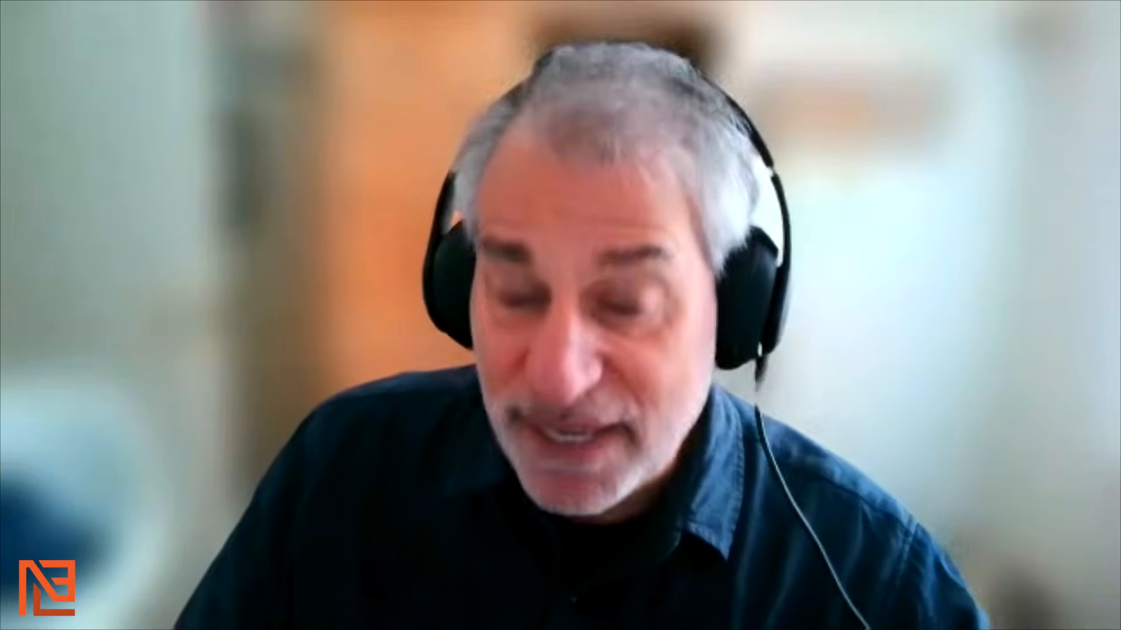
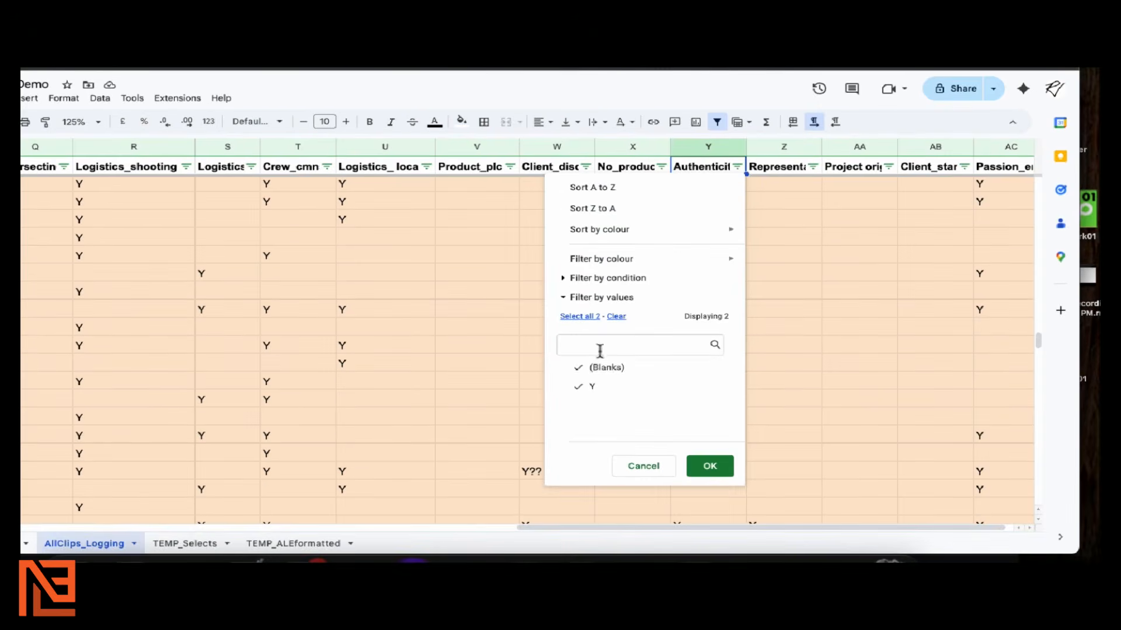
Filter column Y to exclude blanks, showing only Y rows (78 of 1,029)
{"action": "left_click", "coordinate": [608, 448]}
{"action": "left_click", "coordinate": [720, 468]}
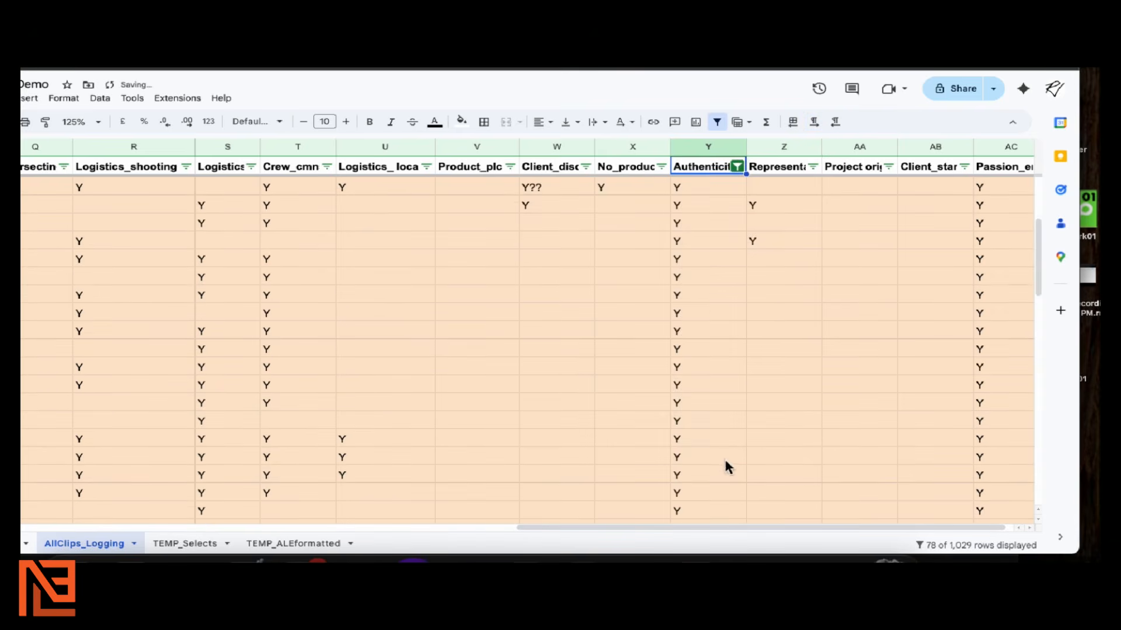
{"action": "scroll", "coordinate": [723, 461], "scroll_direction": "down", "scroll_amount": 10}
{"action": "scroll", "coordinate": [724, 468], "scroll_direction": "up", "scroll_amount": 14}
{"action": "left_click_drag", "start_coordinate": [709, 527], "coordinate": [694, 529]}
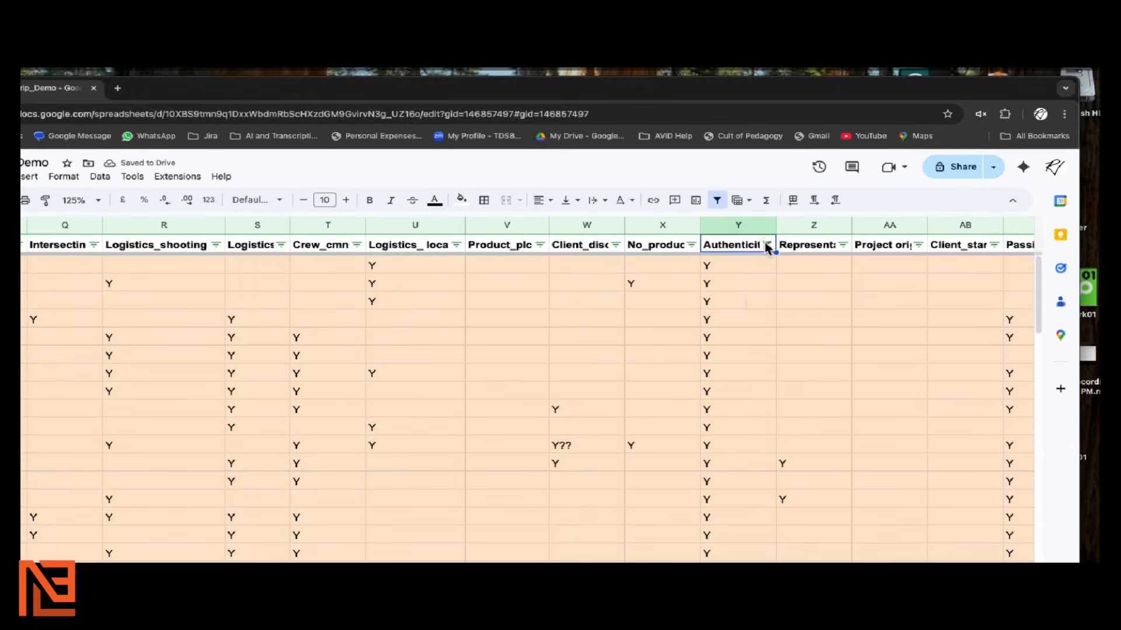
{"action": "left_click", "coordinate": [767, 245]}
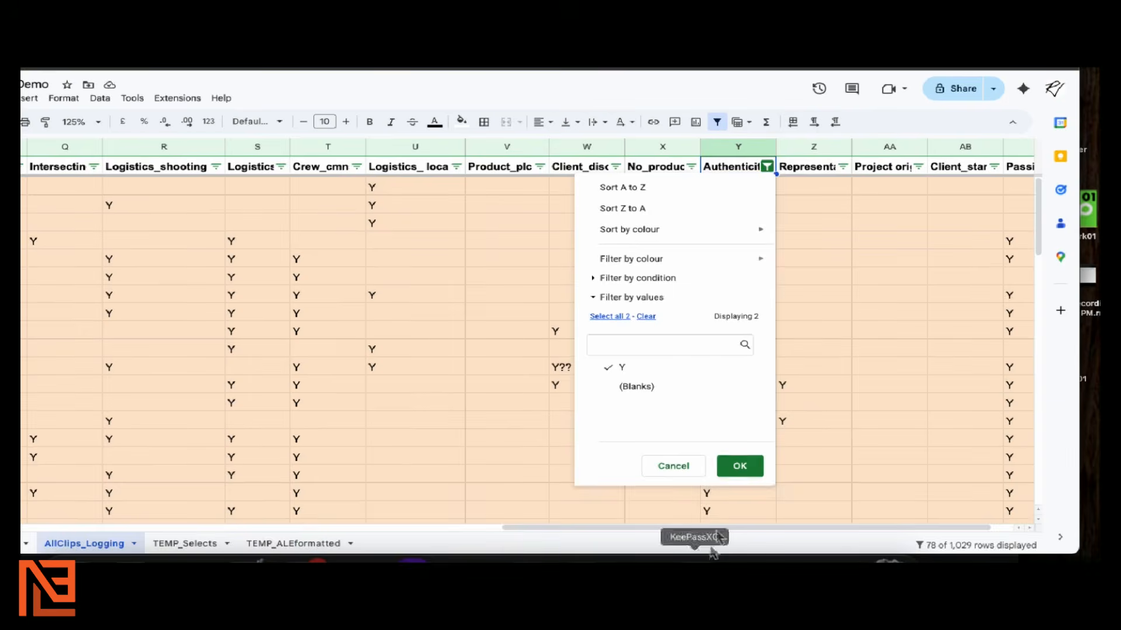
{"action": "left_click", "coordinate": [739, 544]}
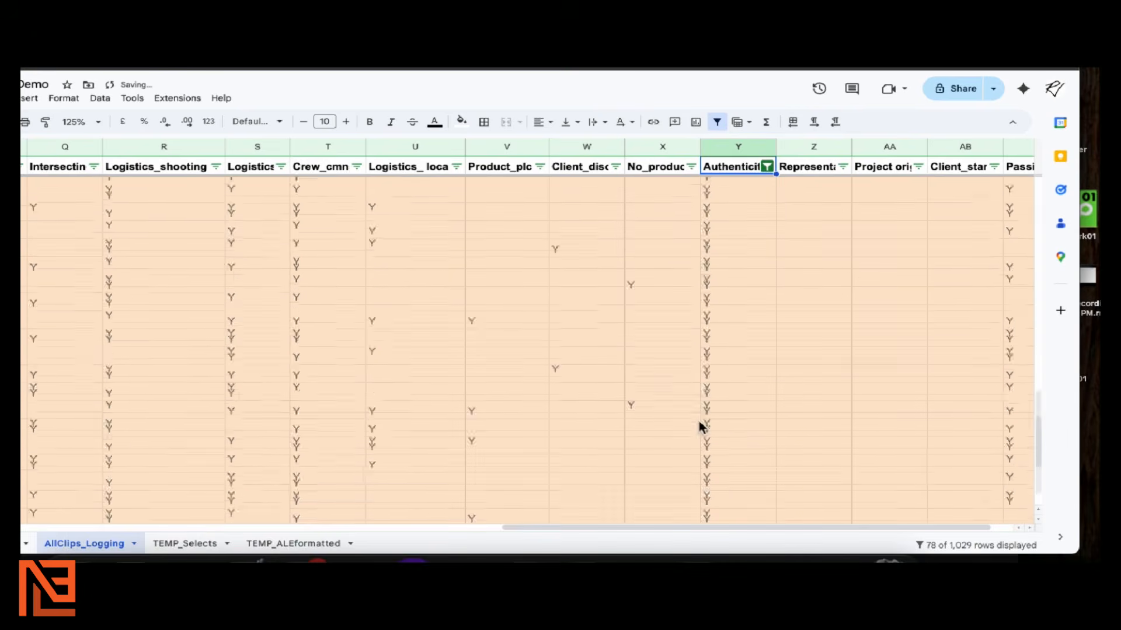
{"action": "left_click_drag", "start_coordinate": [670, 529], "coordinate": [490, 562]}
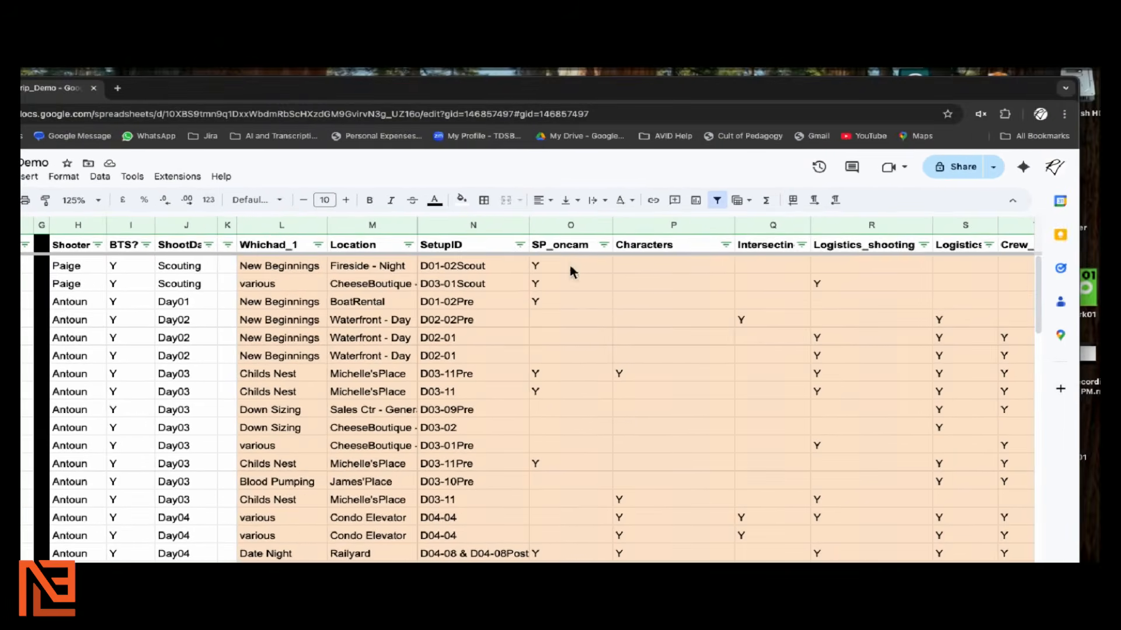
Exclude blanks in the SP_oncam filter, narrowing the log to 21 of 1,029 rows
{"action": "left_click", "coordinate": [604, 245]}
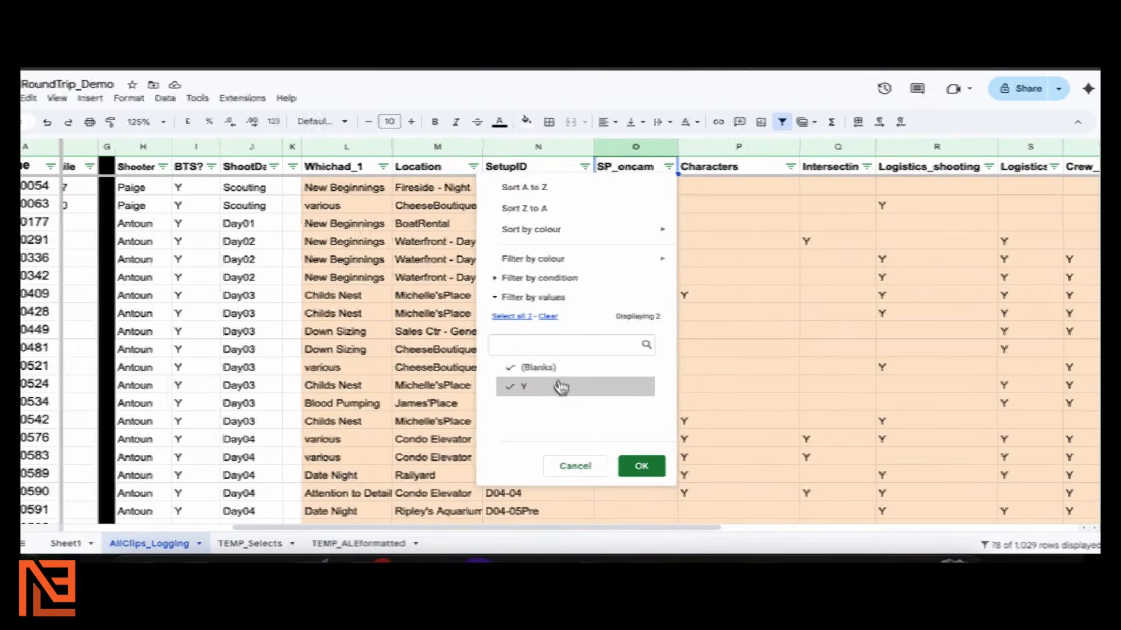
{"action": "left_click", "coordinate": [558, 368]}
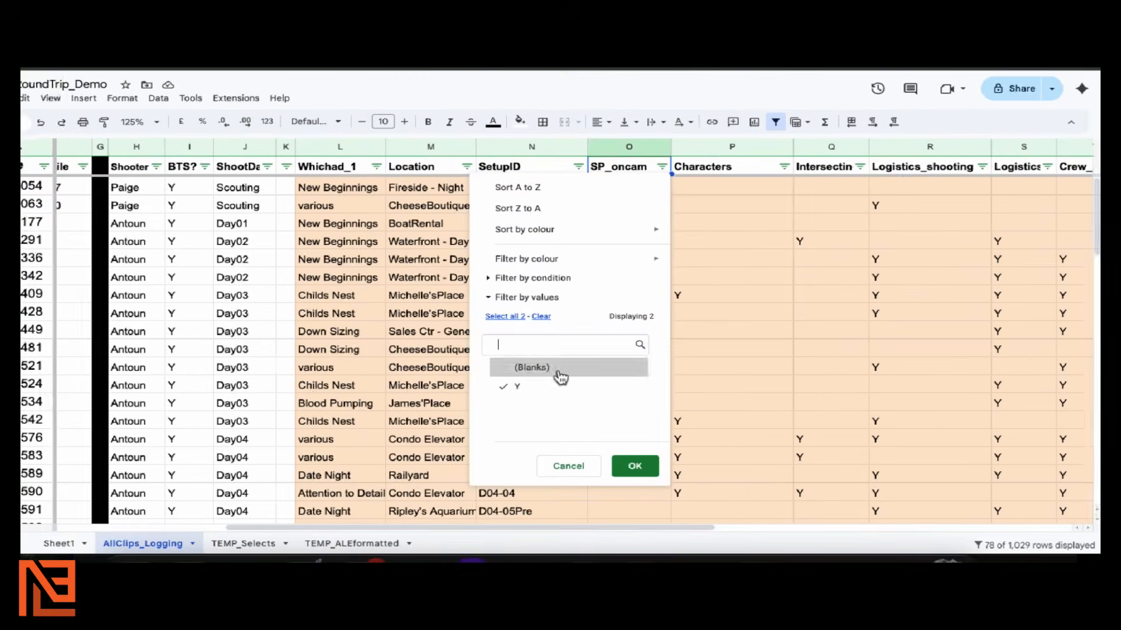
{"action": "left_click", "coordinate": [631, 465]}
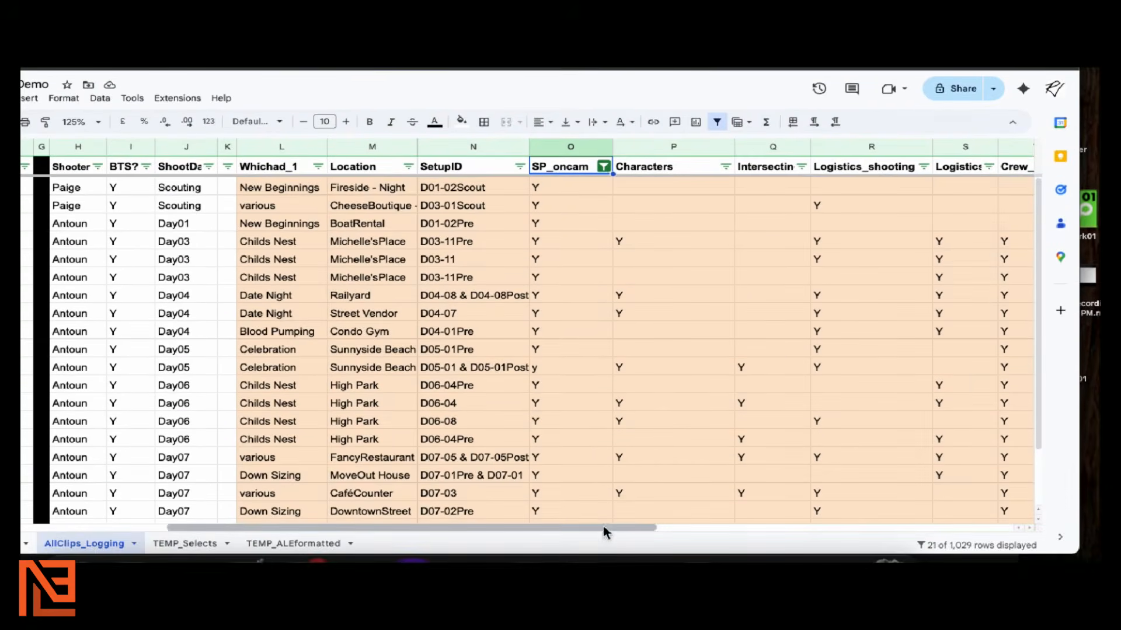
{"action": "left_click_drag", "start_coordinate": [603, 559], "coordinate": [943, 495]}
{"action": "scroll", "coordinate": [696, 359], "scroll_direction": "down", "scroll_amount": 2}
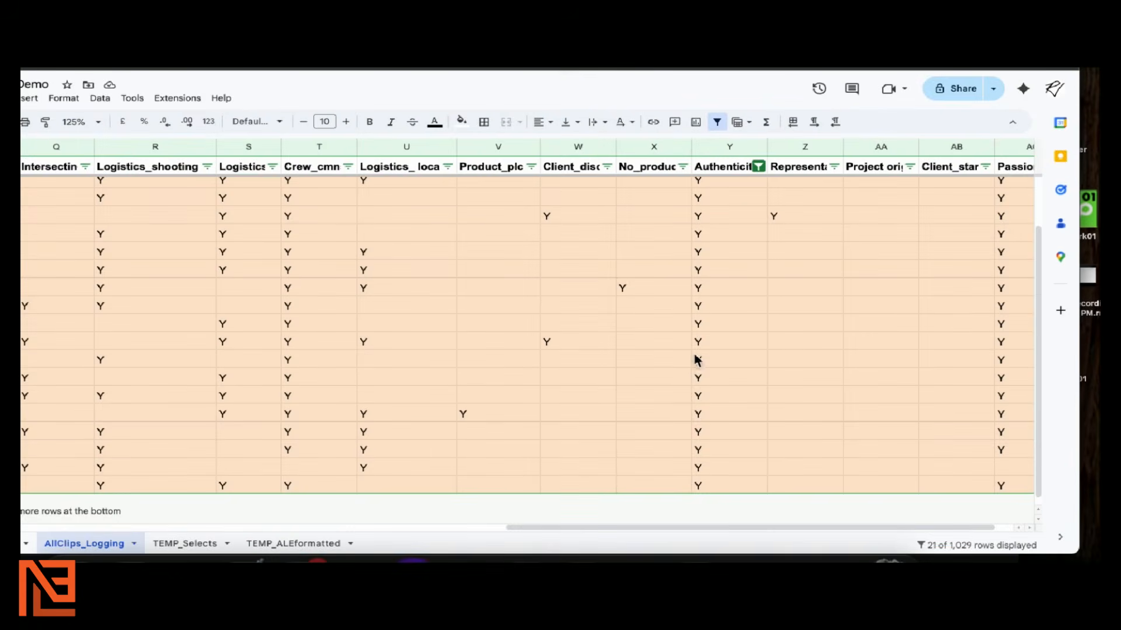
{"action": "scroll", "coordinate": [698, 364], "scroll_direction": "up", "scroll_amount": 1}
{"action": "left_click_drag", "start_coordinate": [670, 528], "coordinate": [377, 512]}
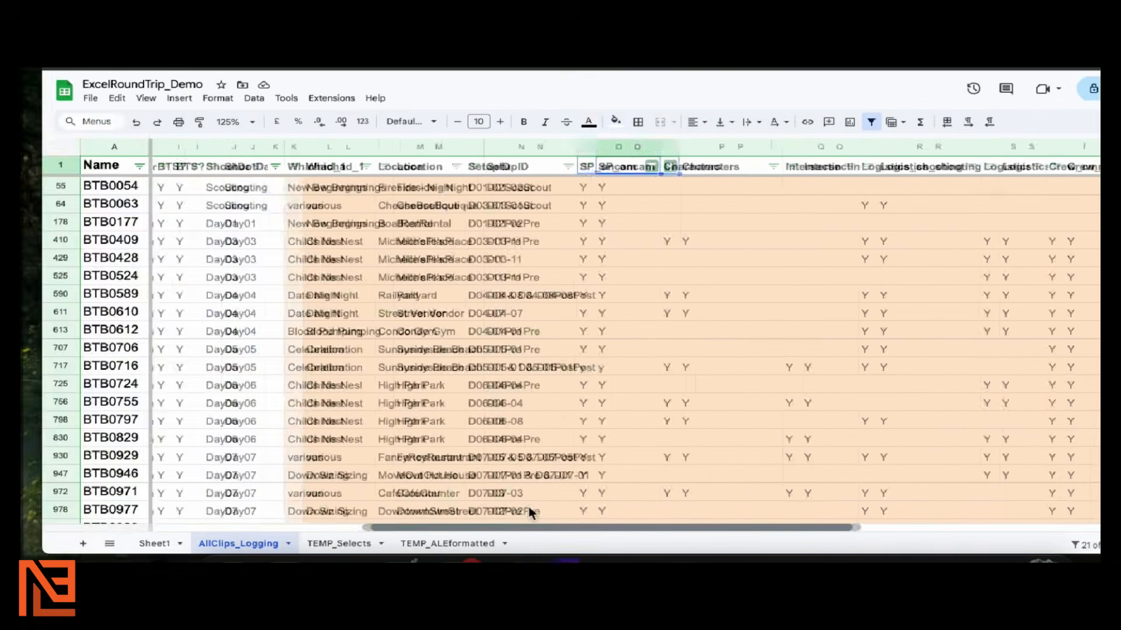
{"action": "left_click_drag", "start_coordinate": [528, 508], "coordinate": [342, 506]}
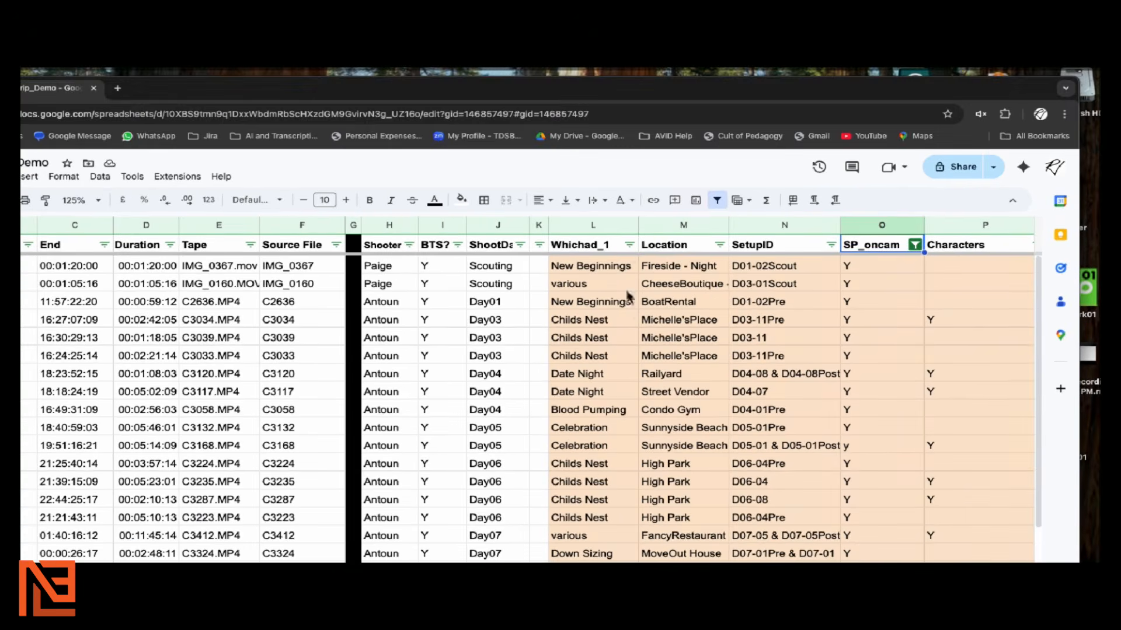
Sort the filtered rows A to Z by Whichad_1, with Blood Pumping first
{"action": "left_click", "coordinate": [629, 245]}
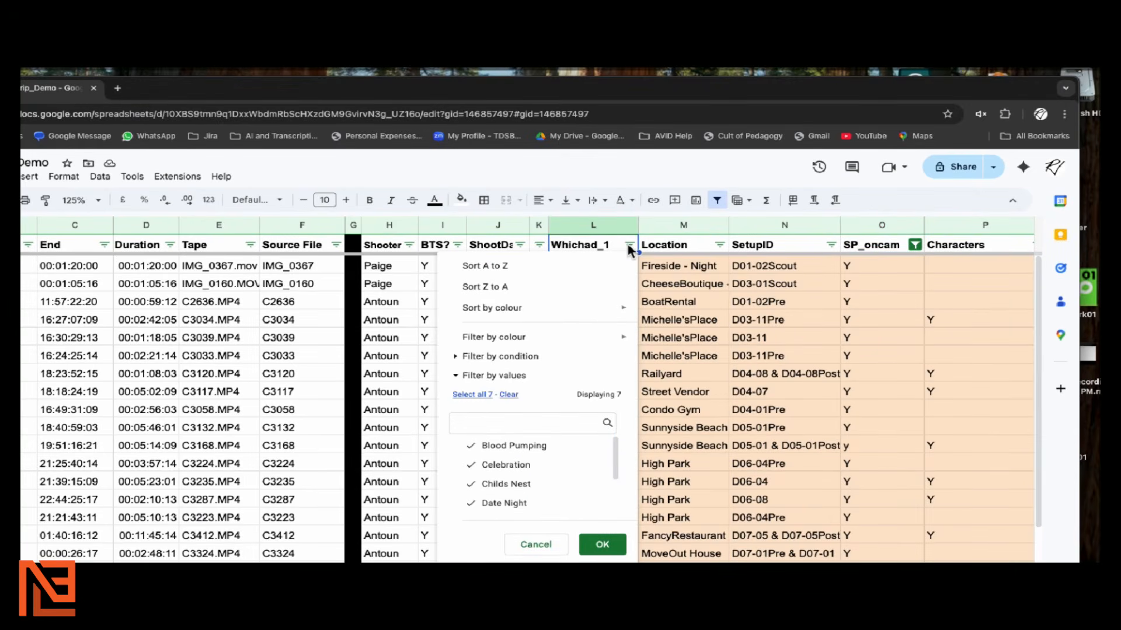
{"action": "left_click", "coordinate": [550, 267]}
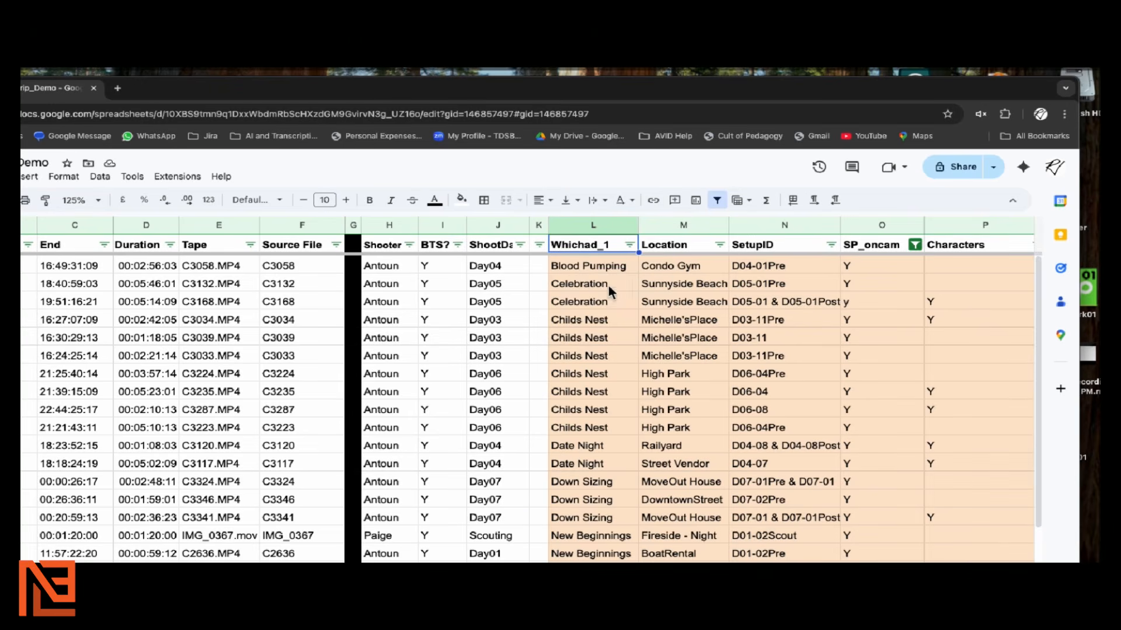
{"action": "left_click", "coordinate": [608, 266]}
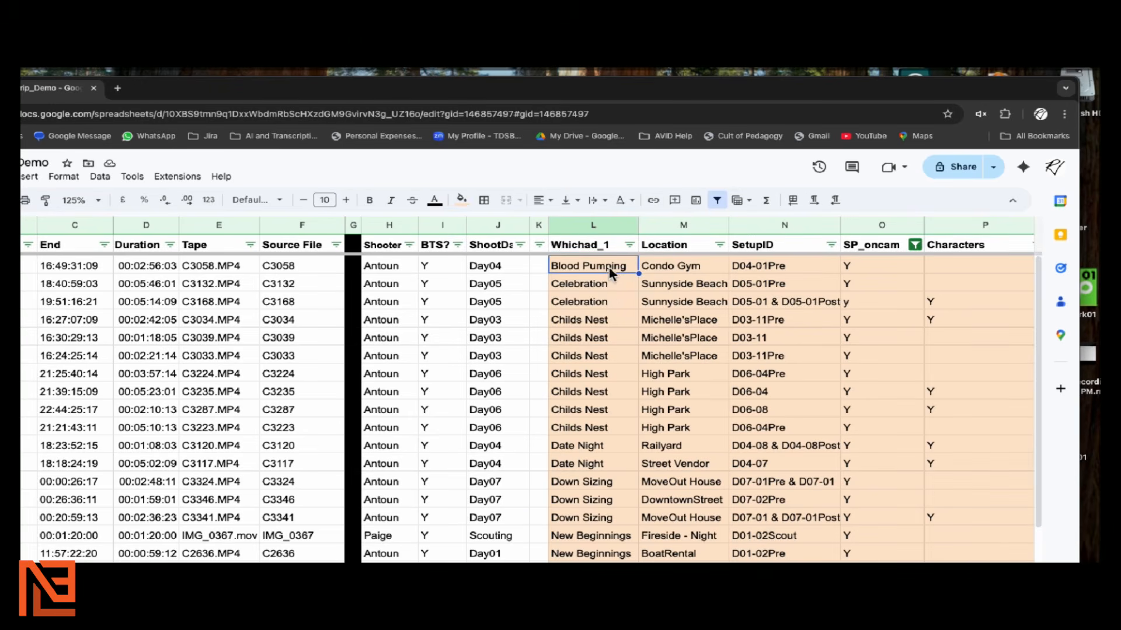
Select the seven grouped Childs Nest entries, starting from the first Childs Nest row
{"action": "scroll", "coordinate": [608, 284], "scroll_direction": "down", "scroll_amount": 1}
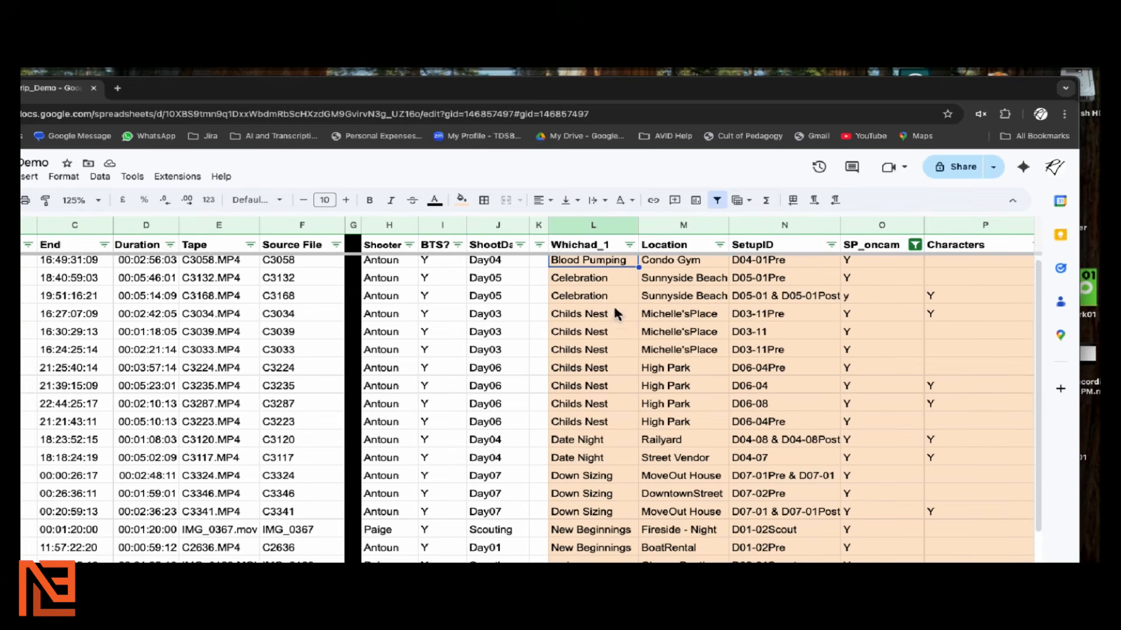
{"action": "scroll", "coordinate": [613, 306], "scroll_direction": "down", "scroll_amount": 1}
{"action": "left_click", "coordinate": [613, 308]}
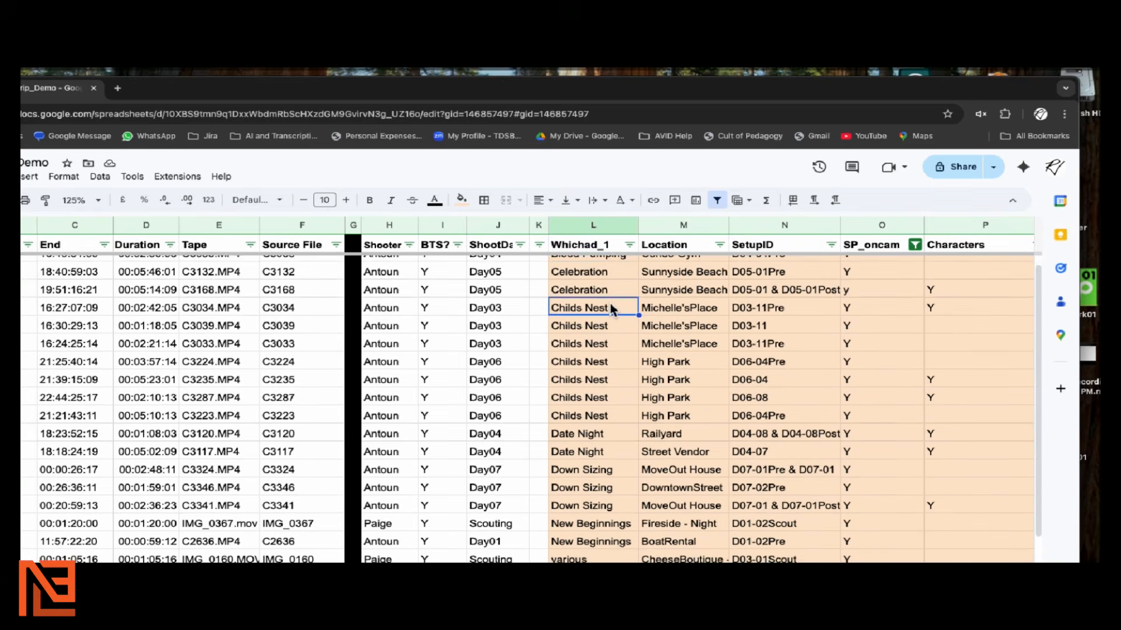
{"action": "key", "text": "shift+Down"}
{"action": "key", "text": "shift+Down"}
{"action": "key", "text": "shift+Down"}
{"action": "key", "text": "shift+Down"}
{"action": "key", "text": "shift+Down"}
{"action": "key", "text": "shift+Down"}
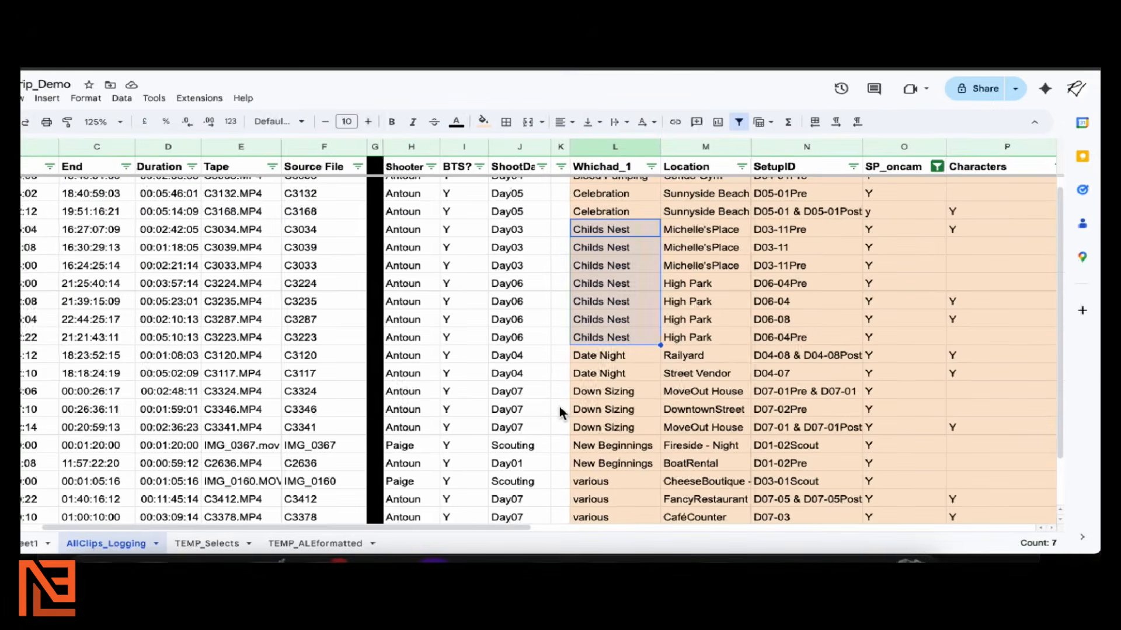
{"action": "scroll", "coordinate": [563, 397], "scroll_direction": "down", "scroll_amount": 2}
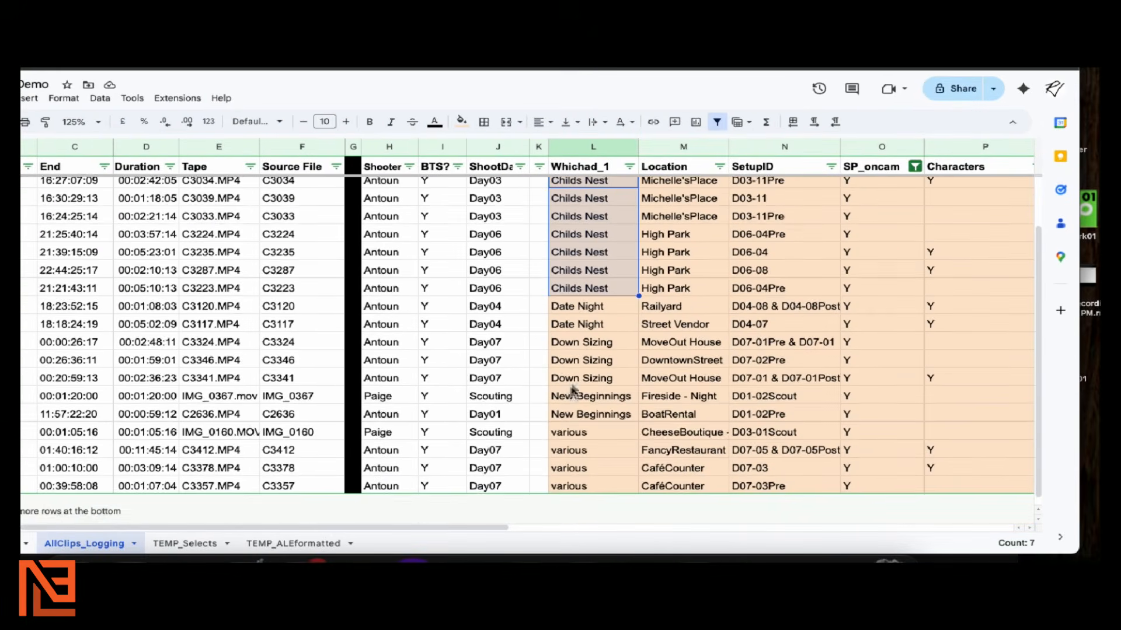
{"action": "scroll", "coordinate": [572, 391], "scroll_direction": "up", "scroll_amount": 2}
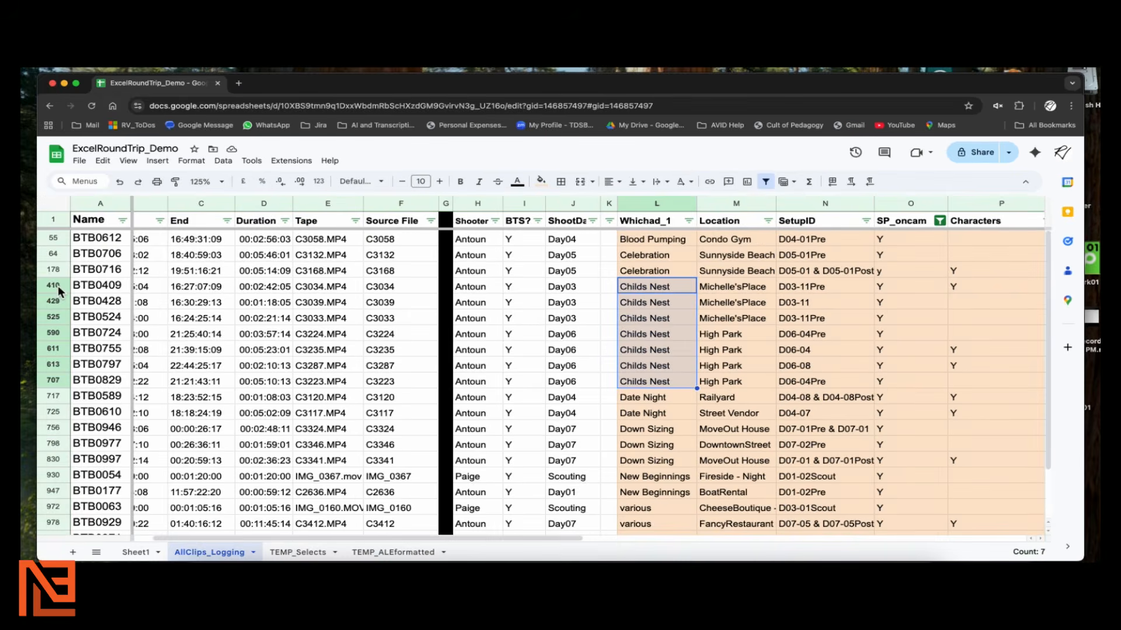
{"action": "left_click", "coordinate": [53, 287]}
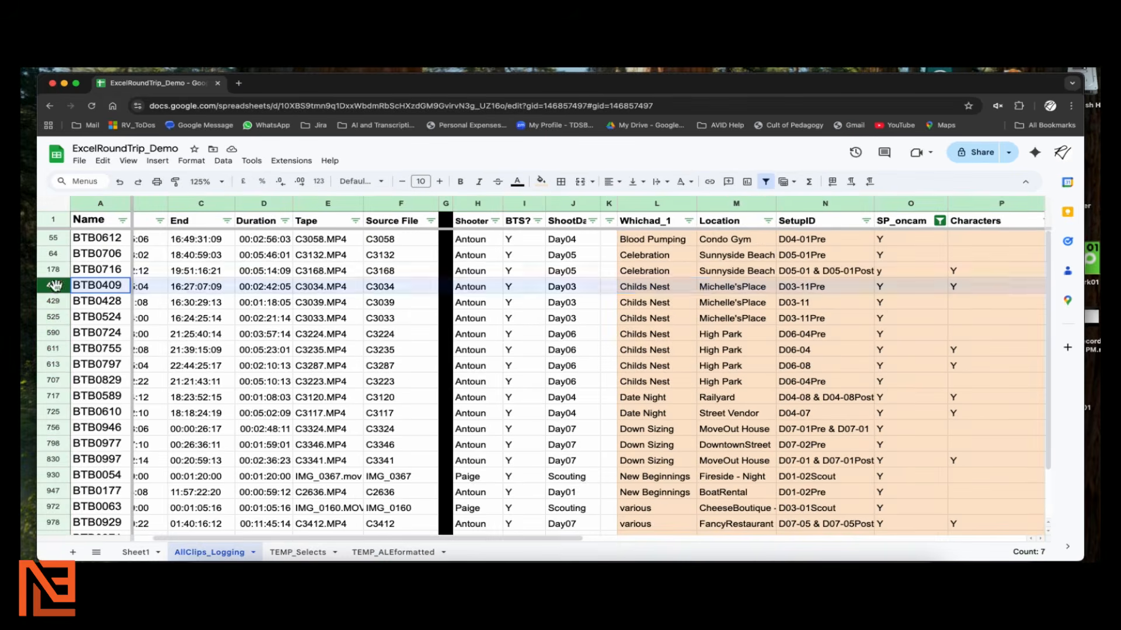
Select rows 410–707 holding the seven Childs Nest clips and copy them
{"action": "left_click", "coordinate": [54, 382], "text": "shift"}
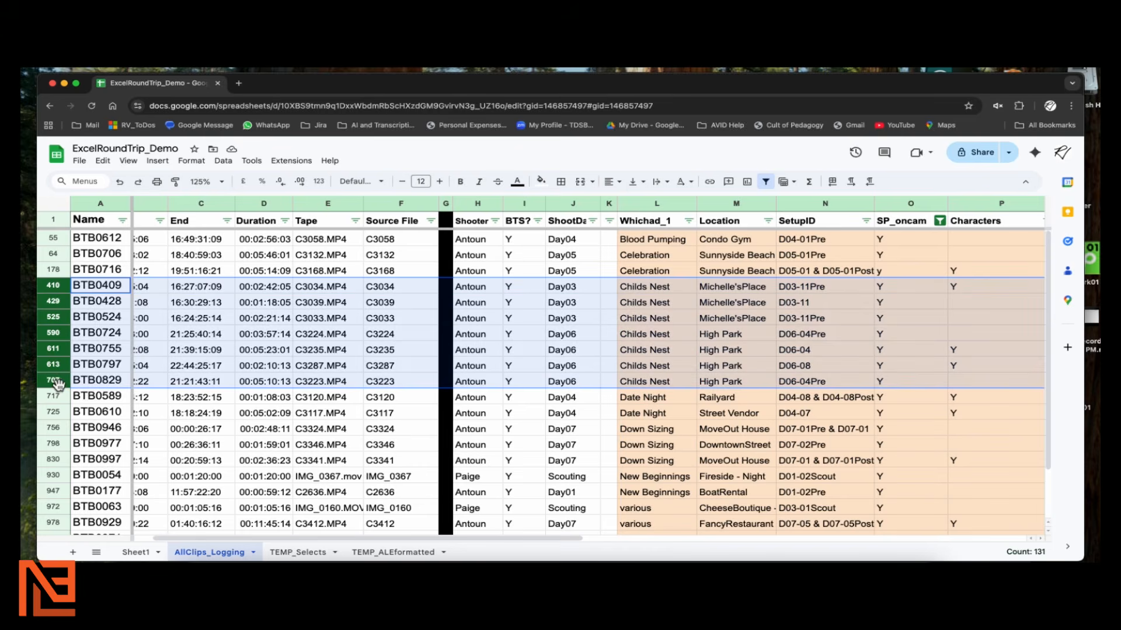
{"action": "right_click", "coordinate": [59, 353]}
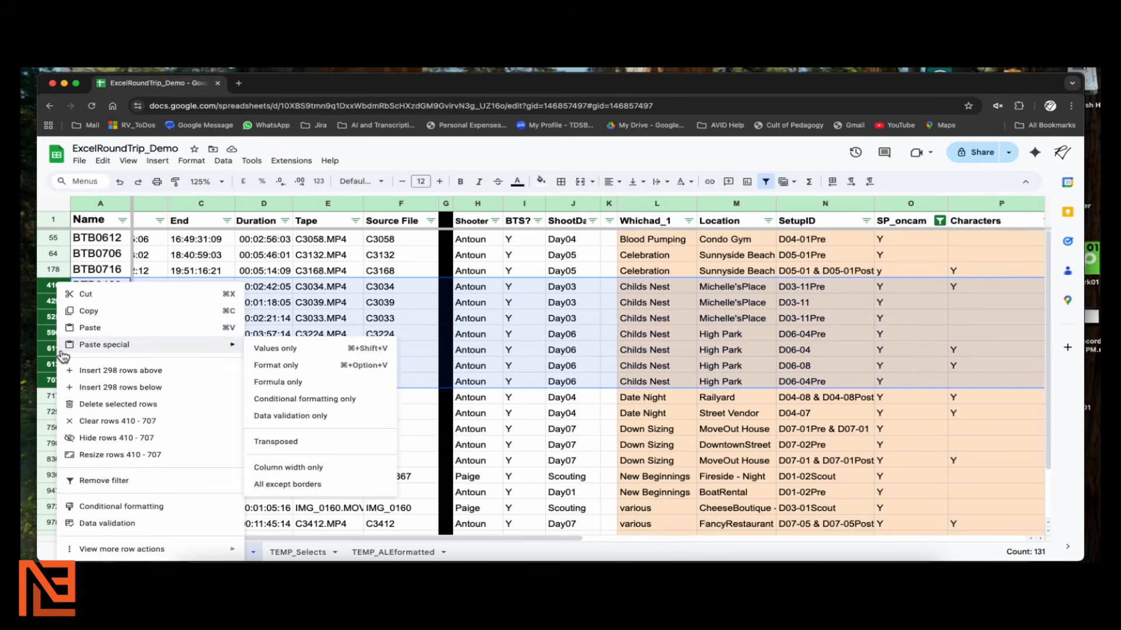
{"action": "left_click", "coordinate": [88, 312]}
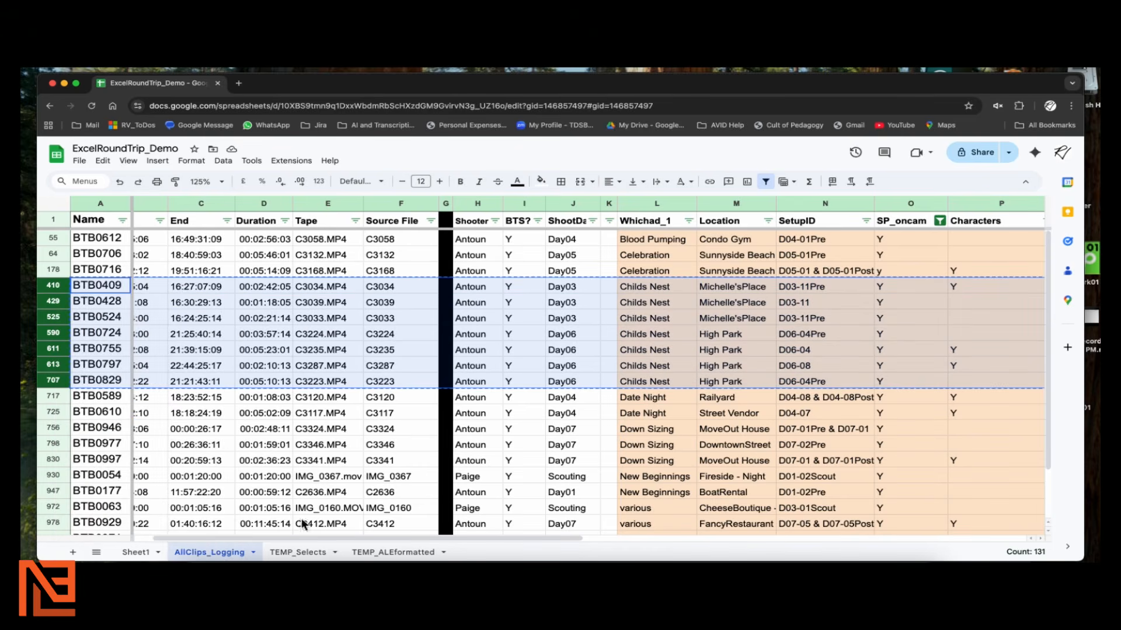
Paste the clips into TEMP_Selects at row 2, then return to AllClips_Logging
{"action": "left_click", "coordinate": [299, 553]}
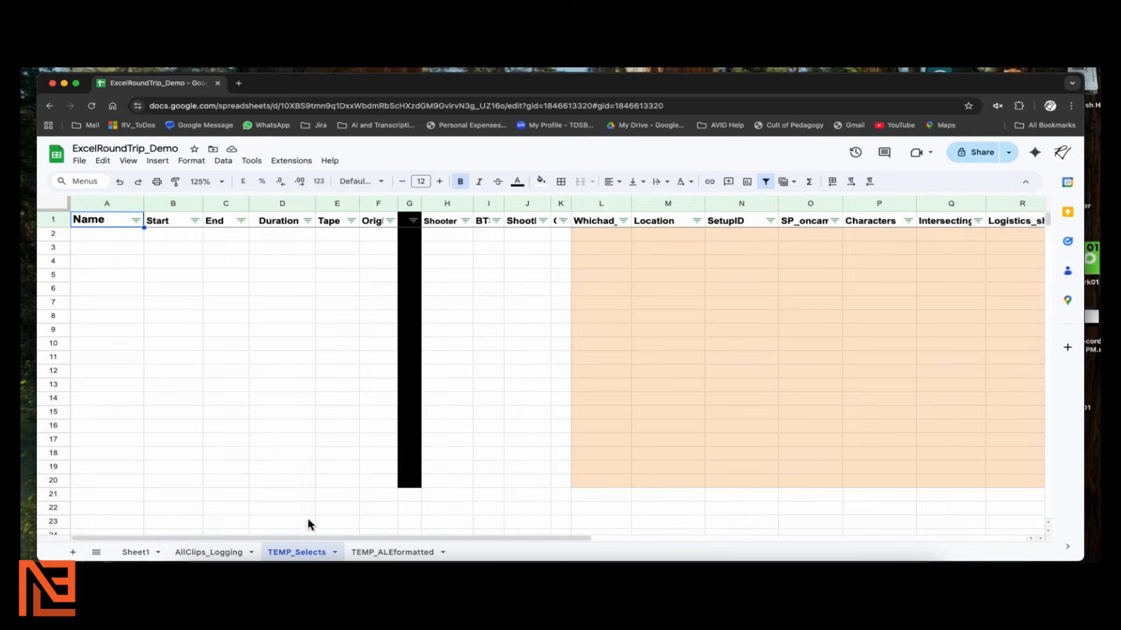
{"action": "left_click", "coordinate": [59, 235]}
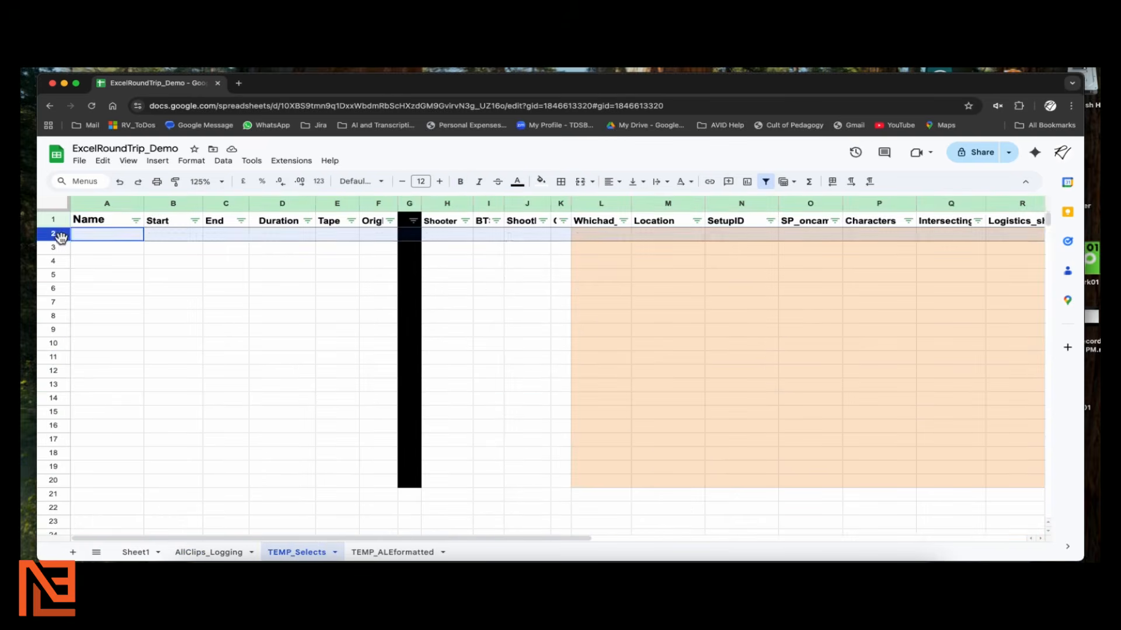
{"action": "key", "text": "super+v"}
{"action": "left_click", "coordinate": [130, 374]}
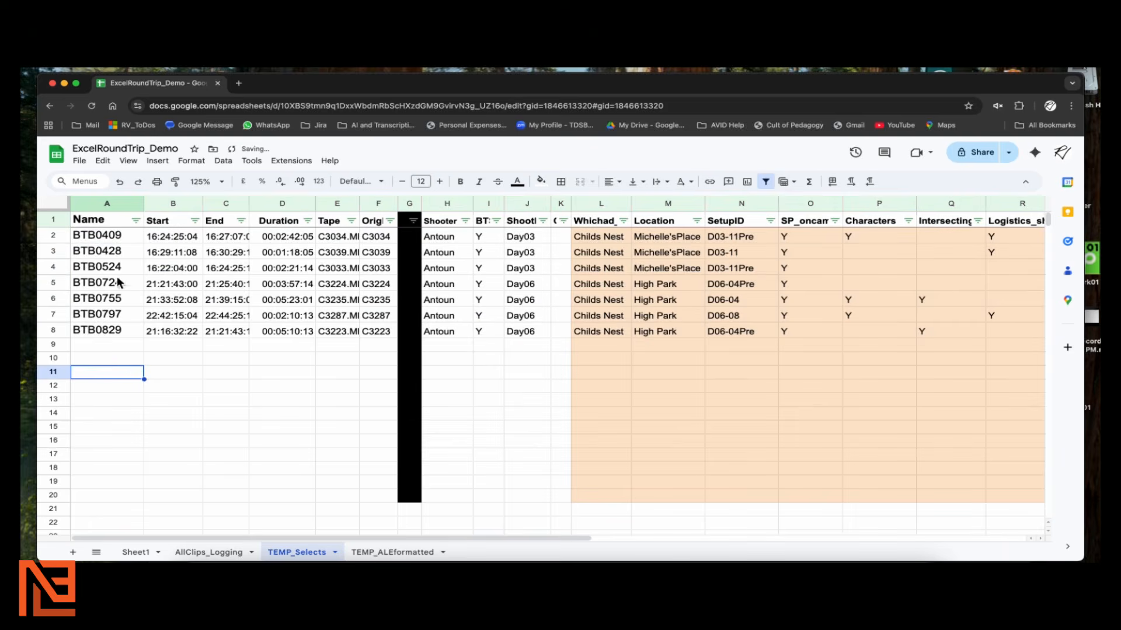
{"action": "left_click", "coordinate": [603, 240]}
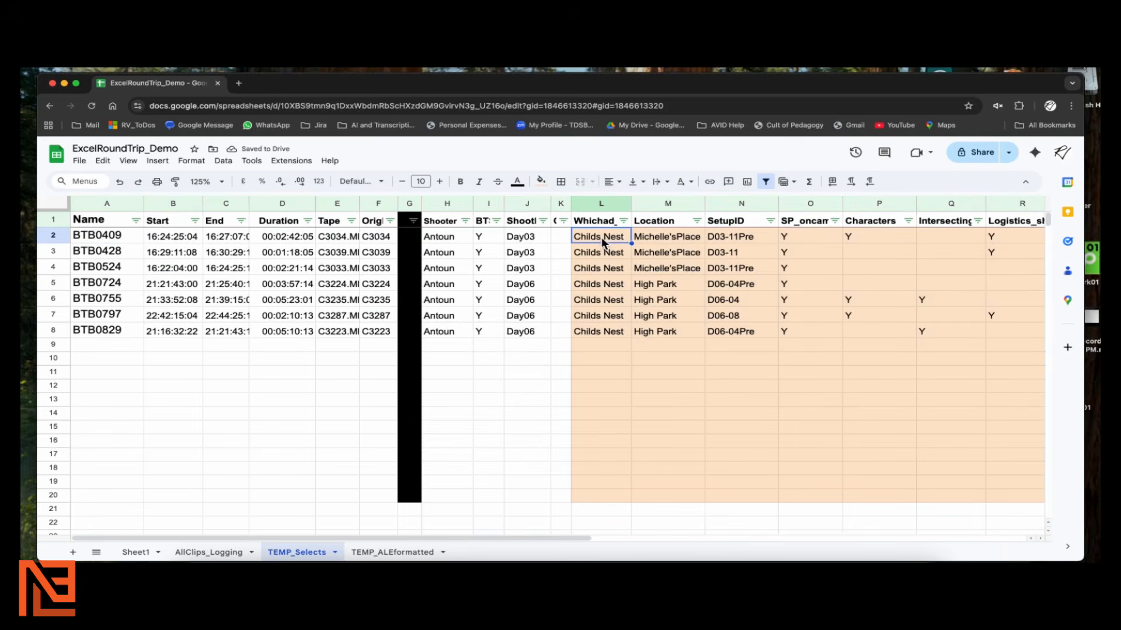
{"action": "left_click", "coordinate": [797, 237]}
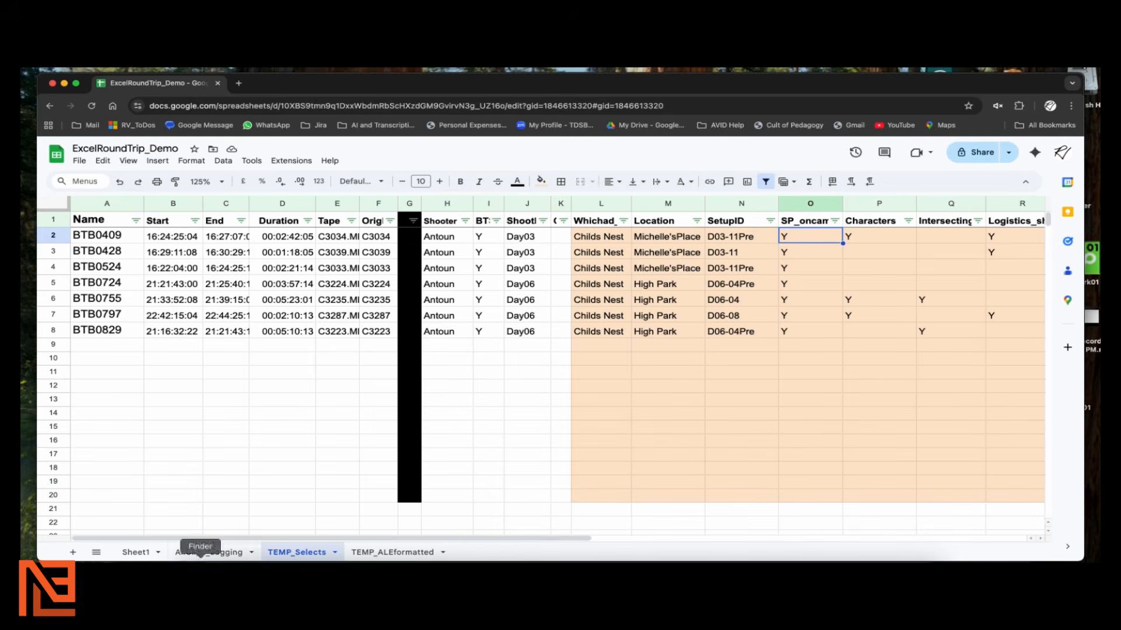
{"action": "left_click", "coordinate": [210, 553]}
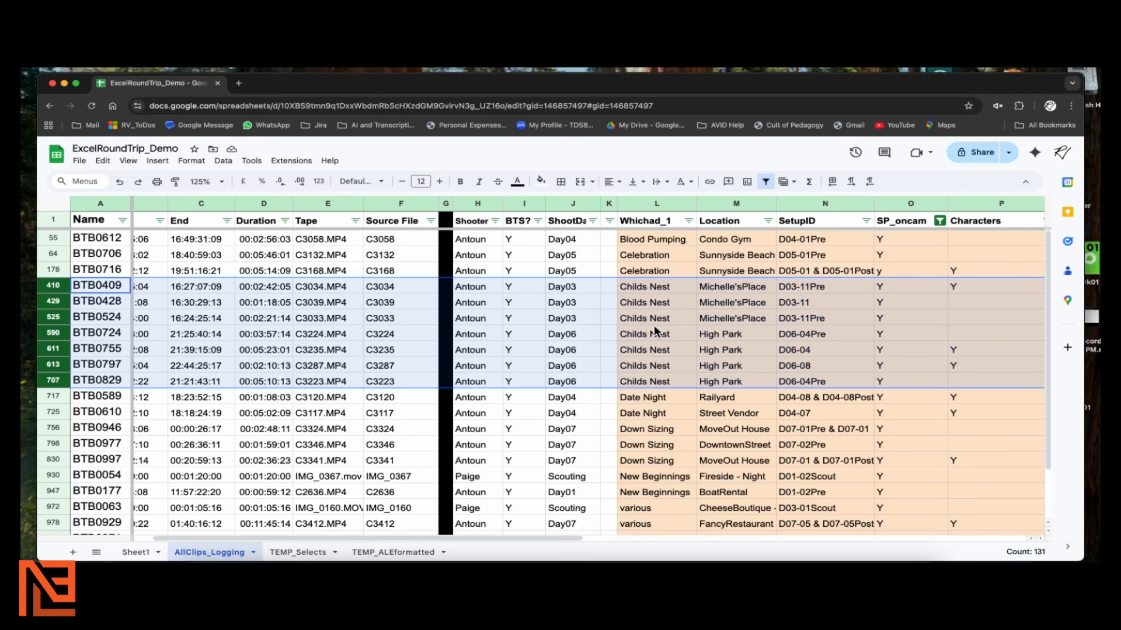
Limit the Whichad_1 filter to Childs Nest only
{"action": "left_click", "coordinate": [689, 220]}
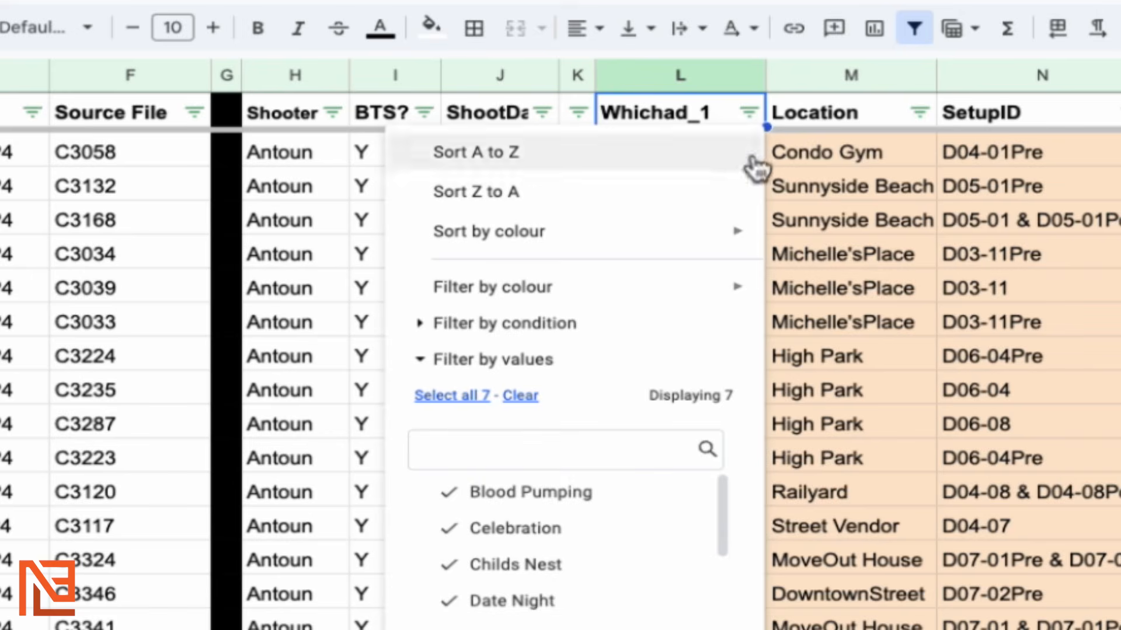
{"action": "left_click", "coordinate": [520, 397]}
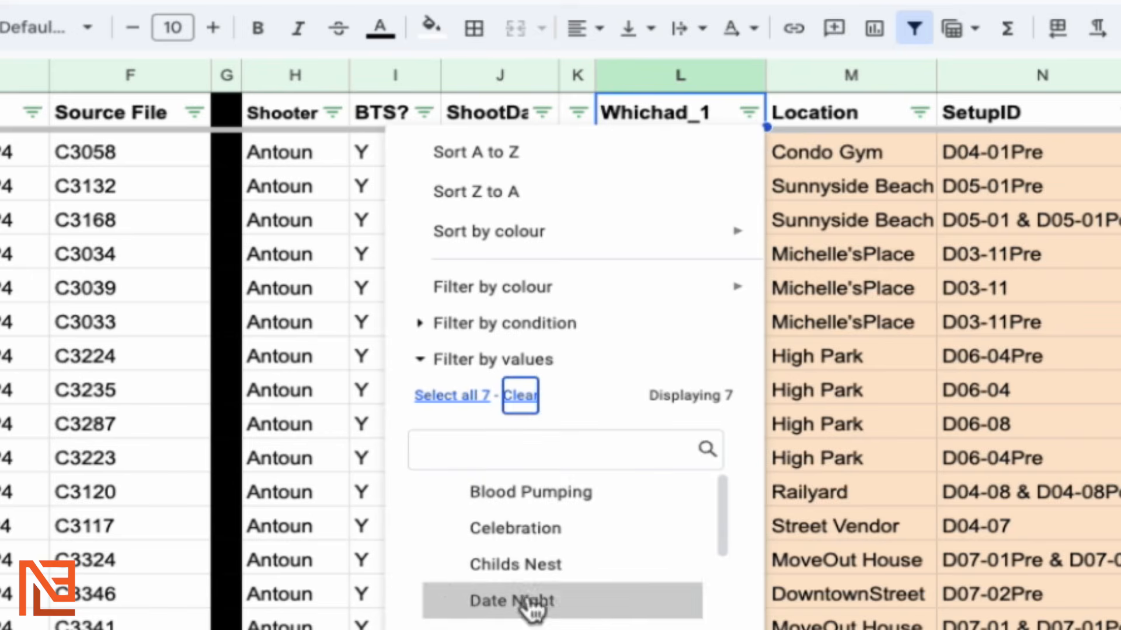
{"action": "left_click", "coordinate": [514, 564]}
{"action": "key", "text": "Return"}
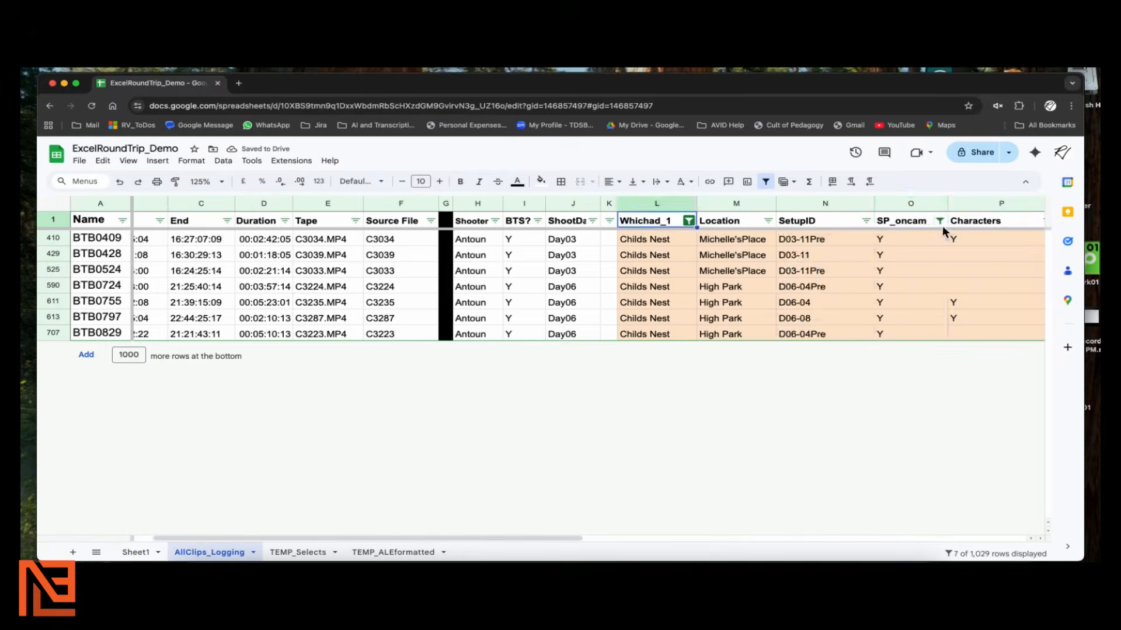
Filter SP_oncam to blanks only and hide clips with no Characters entry
{"action": "left_click", "coordinate": [940, 222]}
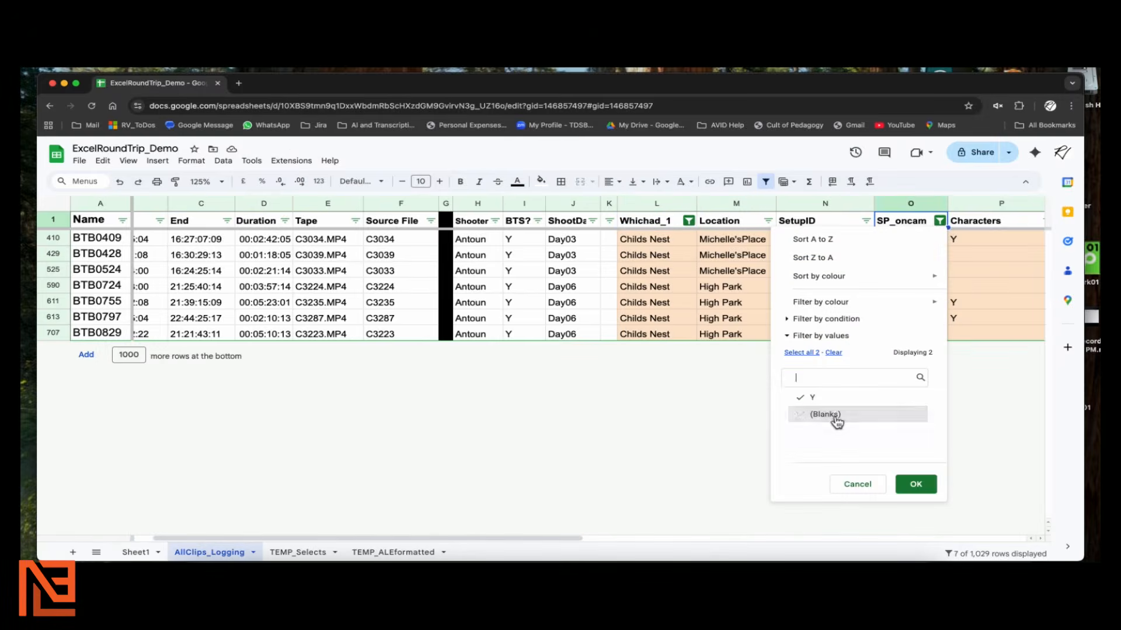
{"action": "left_click", "coordinate": [812, 397]}
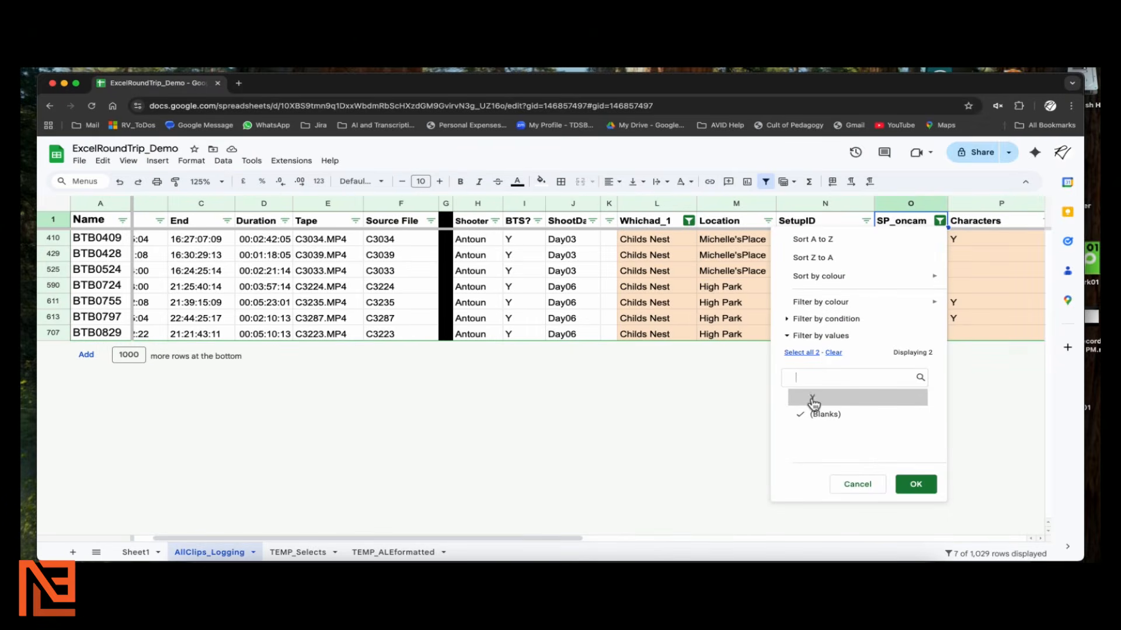
{"action": "left_click", "coordinate": [917, 488]}
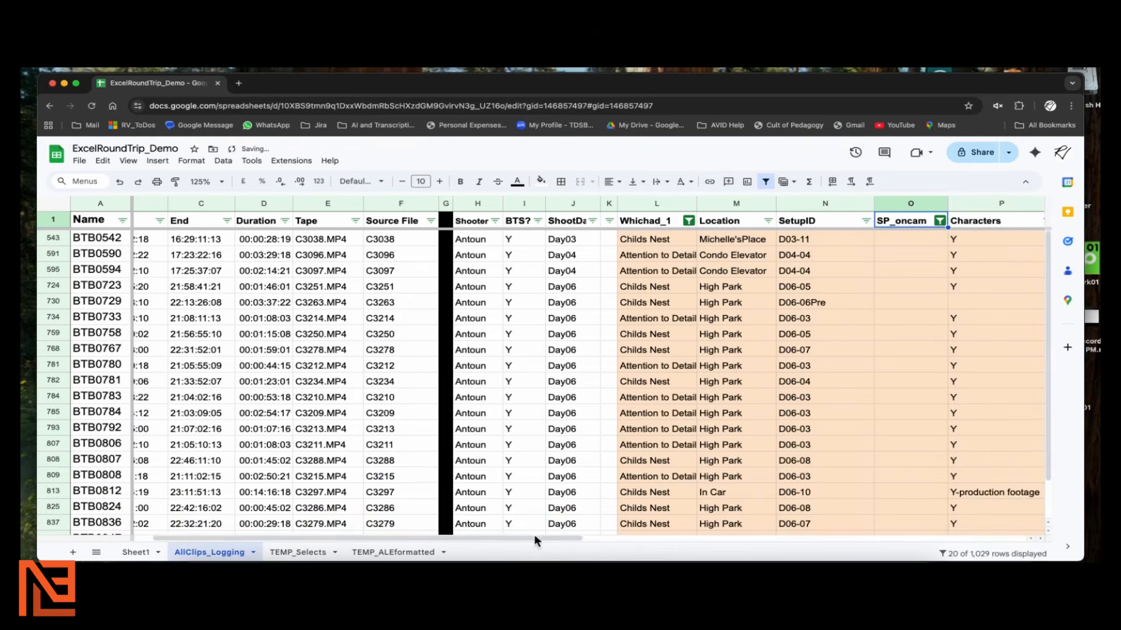
{"action": "scroll", "coordinate": [534, 535], "scroll_direction": "right", "scroll_amount": 5}
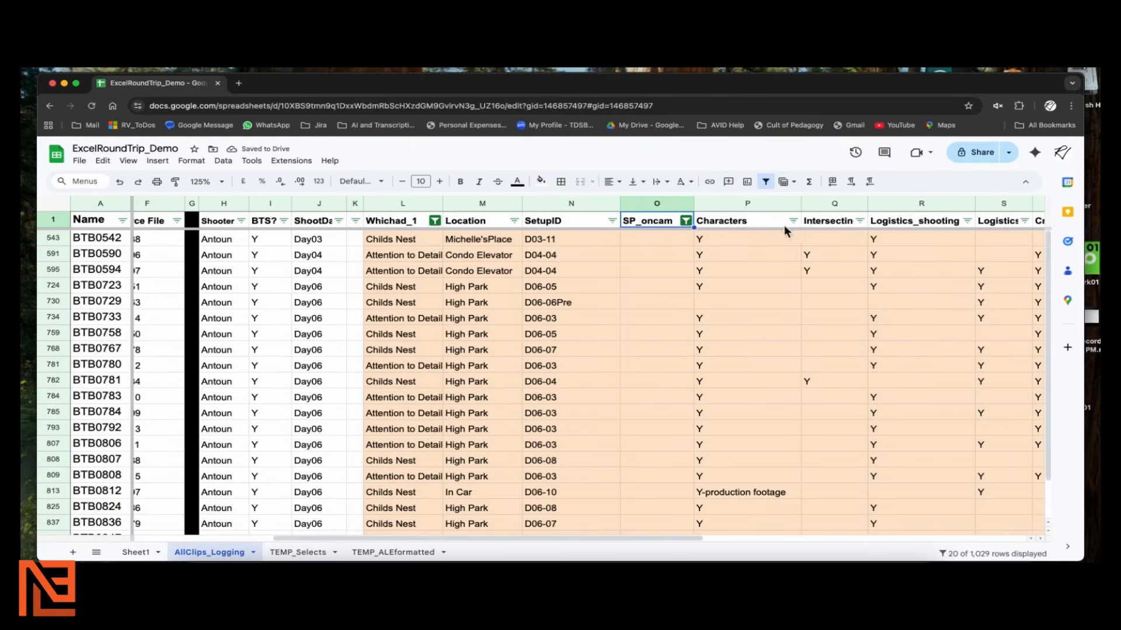
{"action": "left_click", "coordinate": [793, 222]}
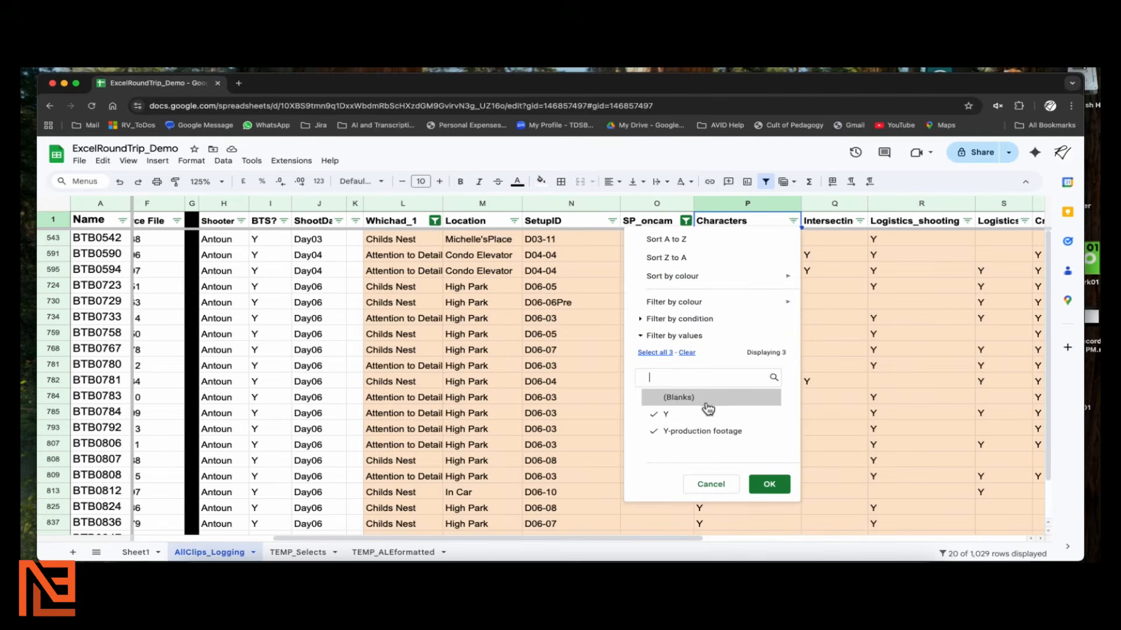
{"action": "left_click", "coordinate": [769, 484]}
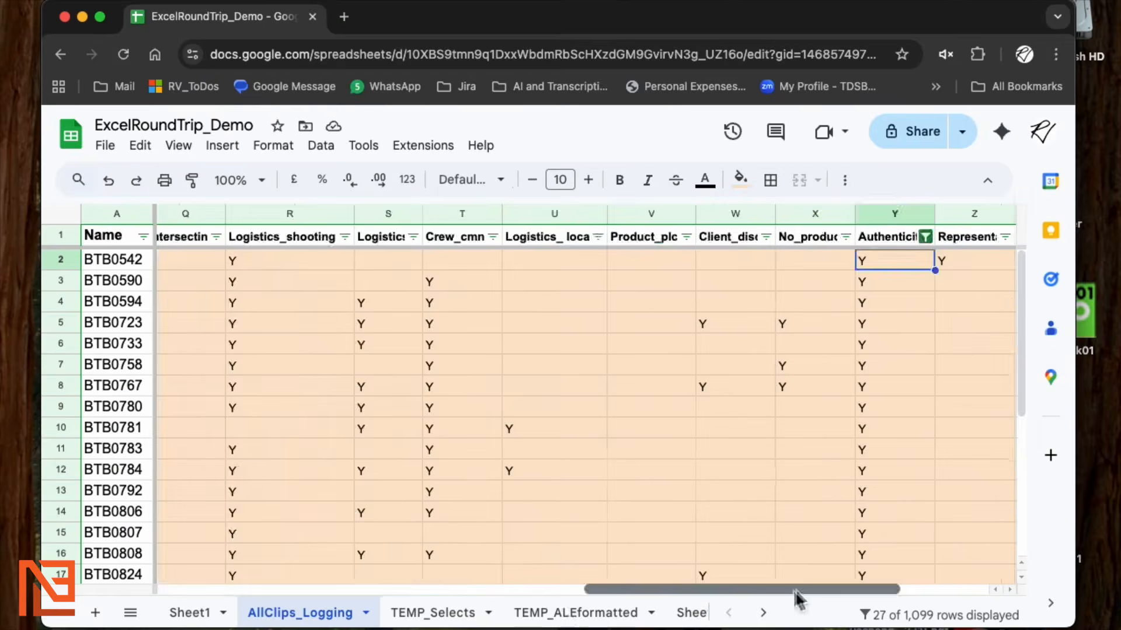
{"action": "left_click_drag", "start_coordinate": [797, 589], "coordinate": [286, 590]}
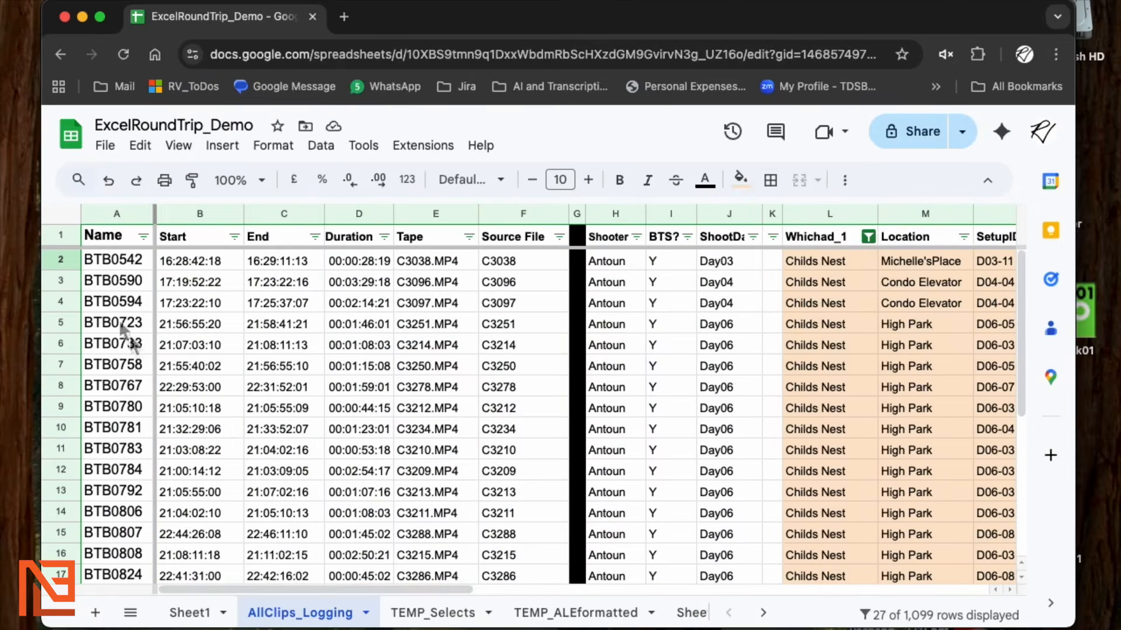
Copy all filtered clip rows and paste them into TEMP_Selects starting at row 9
{"action": "left_click", "coordinate": [65, 263]}
{"action": "key", "text": "super+shift+Down"}
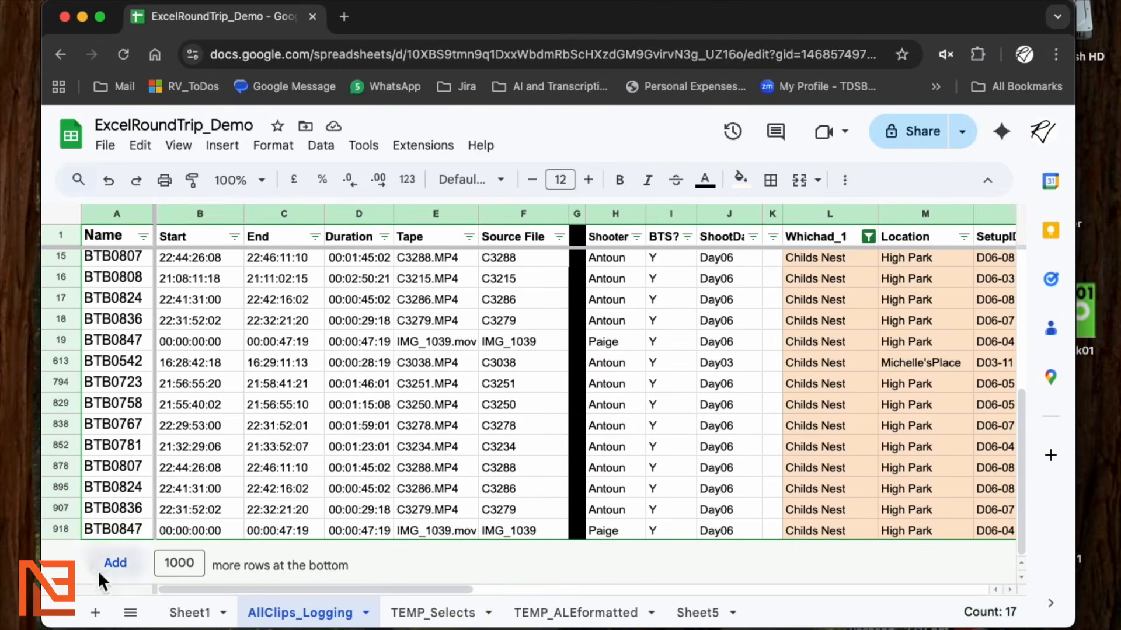
{"action": "left_click", "coordinate": [66, 527], "text": "shift"}
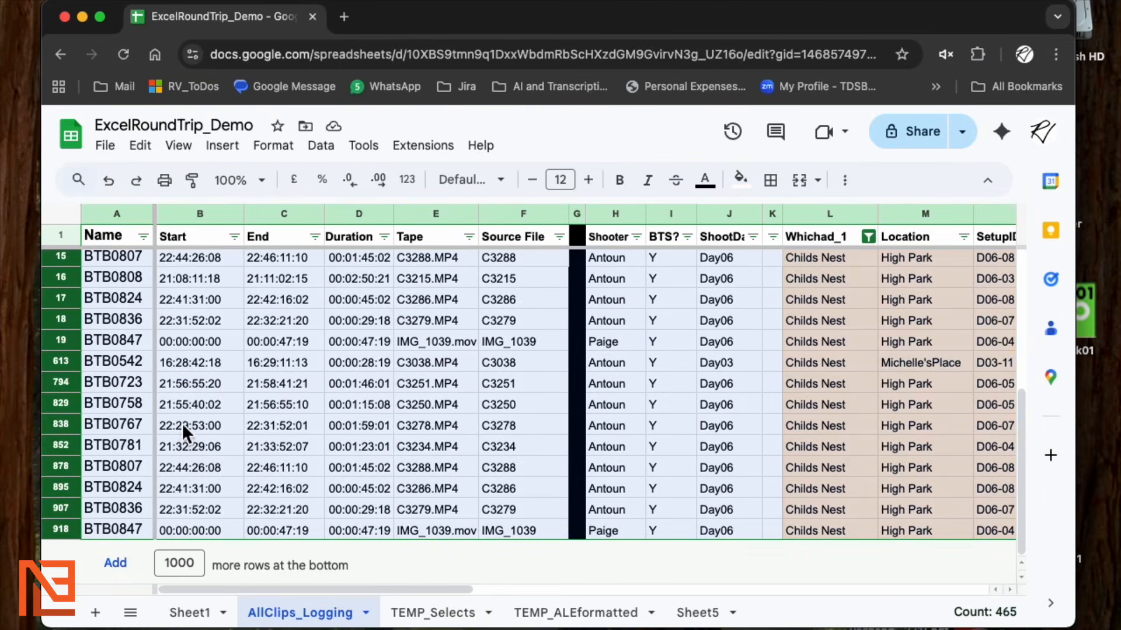
{"action": "left_click", "coordinate": [441, 614]}
{"action": "key", "text": "super+v"}
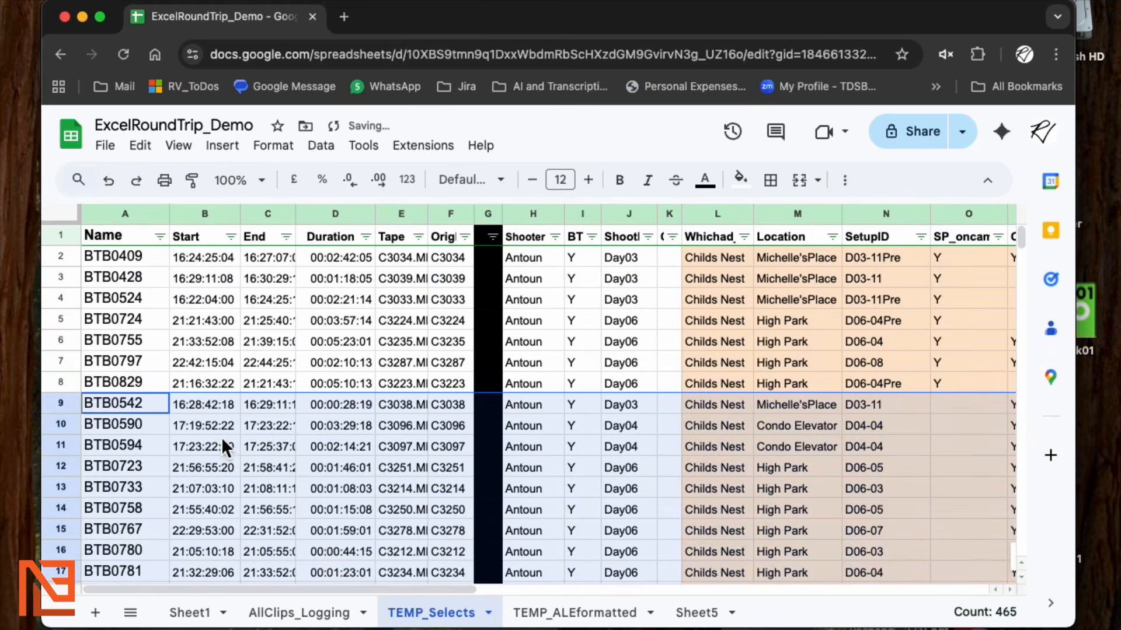
{"action": "scroll", "coordinate": [219, 437], "scroll_direction": "down", "scroll_amount": 20}
{"action": "scroll", "coordinate": [220, 436], "scroll_direction": "up", "scroll_amount": 20}
{"action": "scroll", "coordinate": [323, 365], "scroll_direction": "down", "scroll_amount": 3}
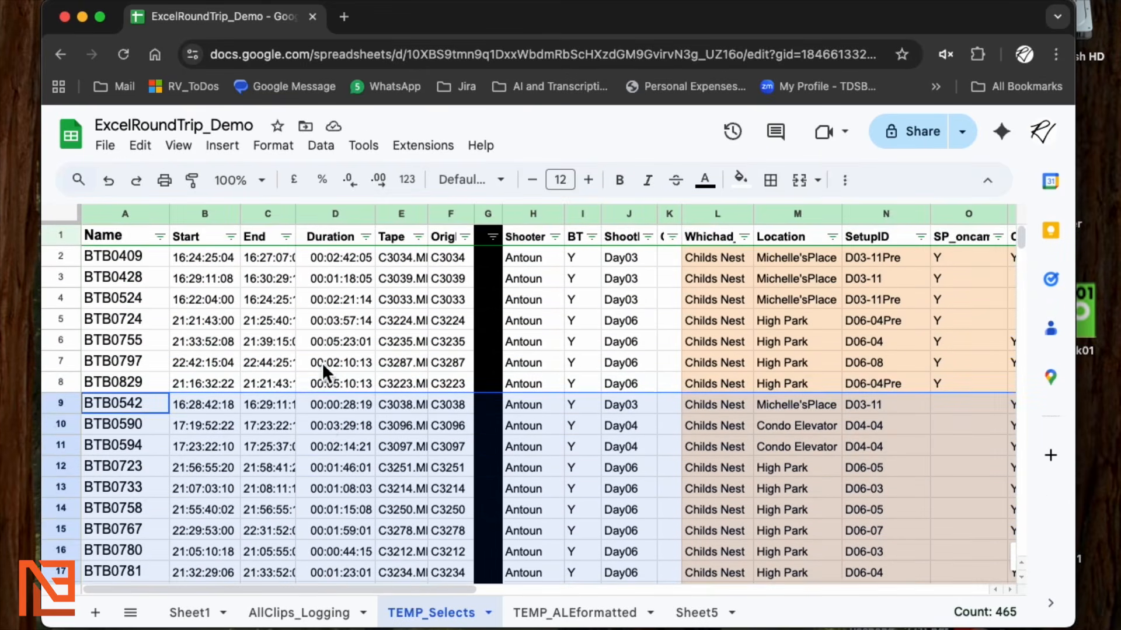
{"action": "left_click", "coordinate": [669, 446]}
Sort the TEMP_Selects clips A to Z by Start, then select the clip names in column A
{"action": "left_click_drag", "start_coordinate": [435, 585], "coordinate": [528, 570]}
{"action": "scroll", "coordinate": [528, 570], "scroll_direction": "right", "scroll_amount": 5}
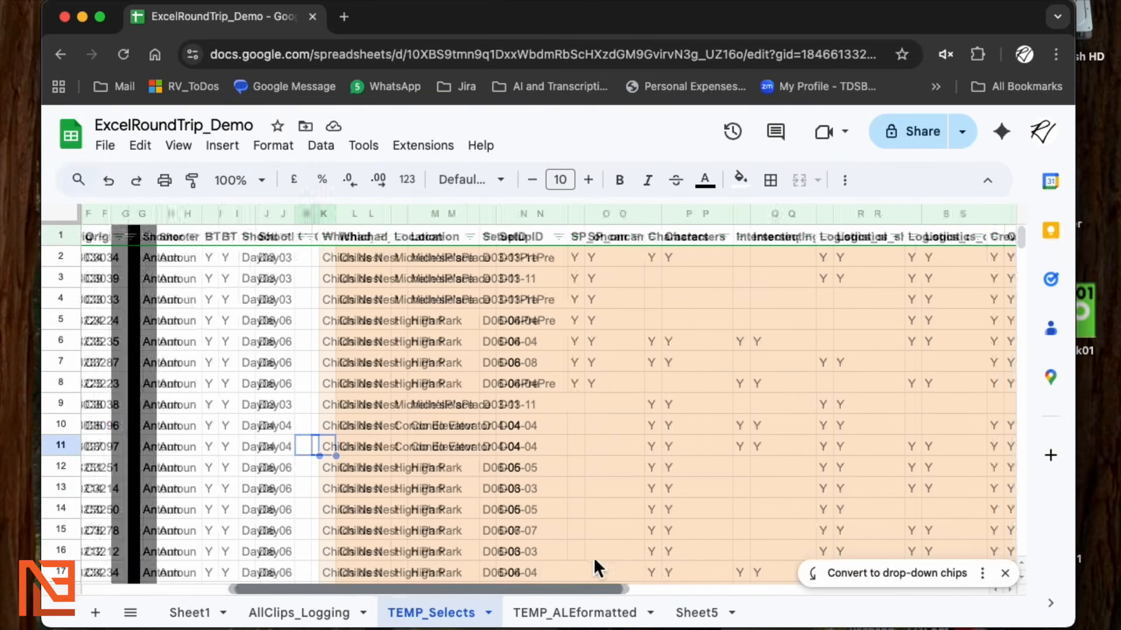
{"action": "scroll", "coordinate": [677, 408], "scroll_direction": "down", "scroll_amount": 3}
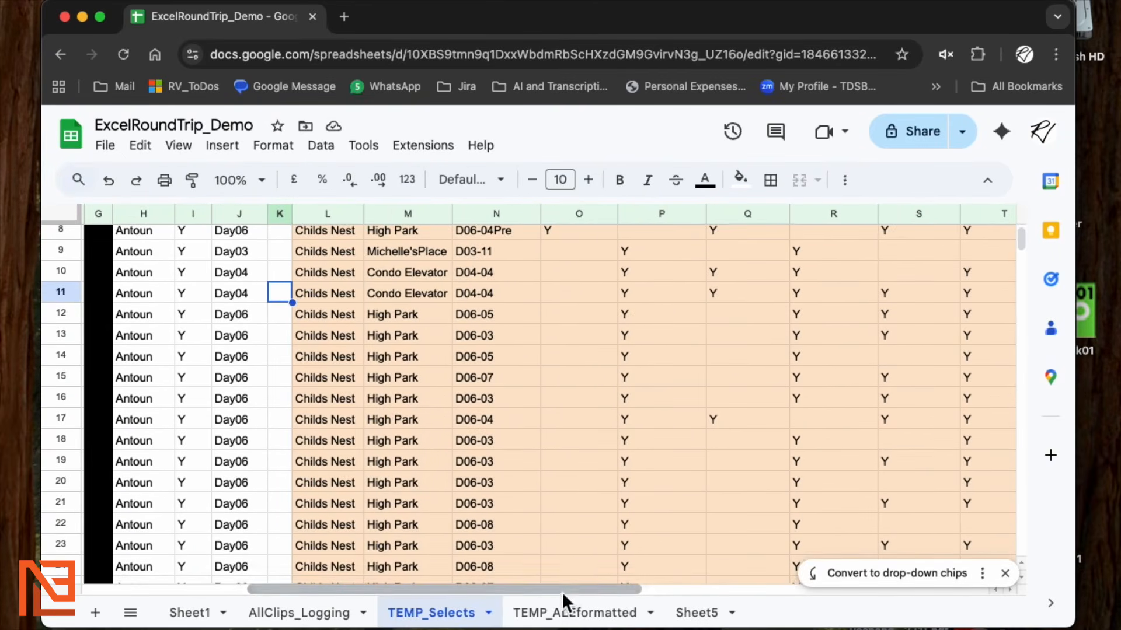
{"action": "scroll", "coordinate": [643, 575], "scroll_direction": "right", "scroll_amount": 8}
{"action": "scroll", "coordinate": [716, 479], "scroll_direction": "up", "scroll_amount": 3}
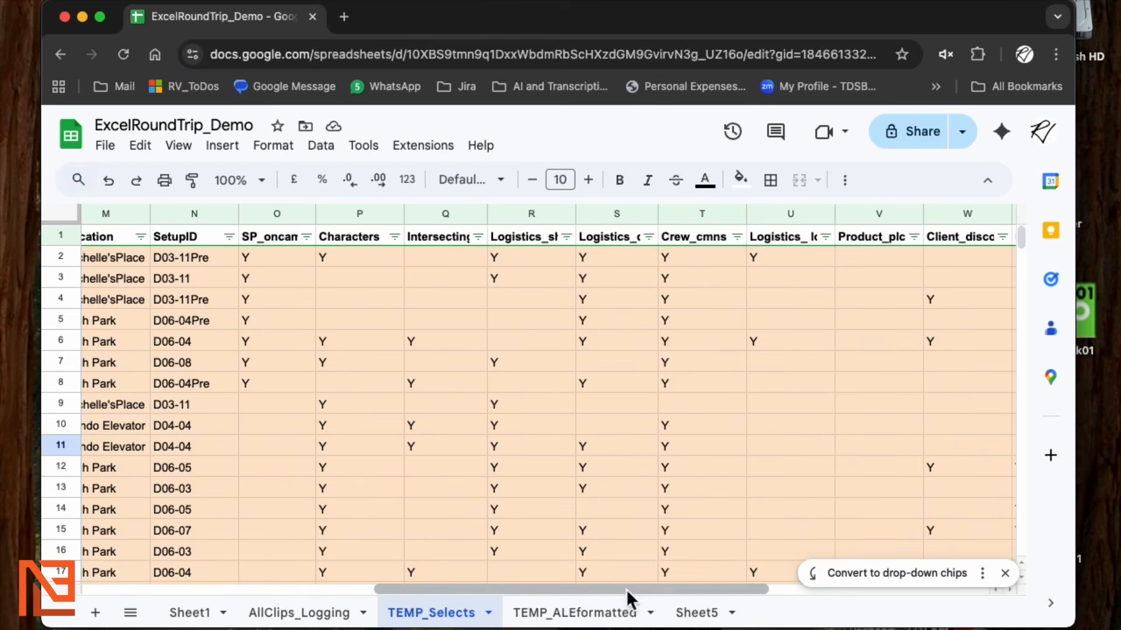
{"action": "left_click_drag", "start_coordinate": [626, 587], "coordinate": [219, 586]}
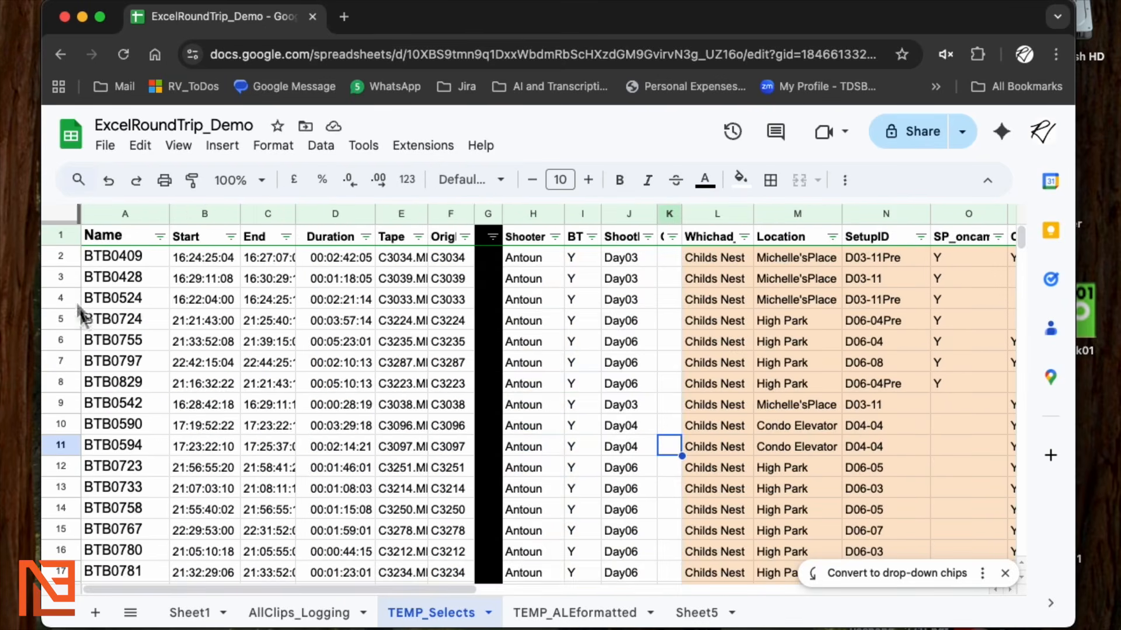
{"action": "left_click", "coordinate": [231, 236]}
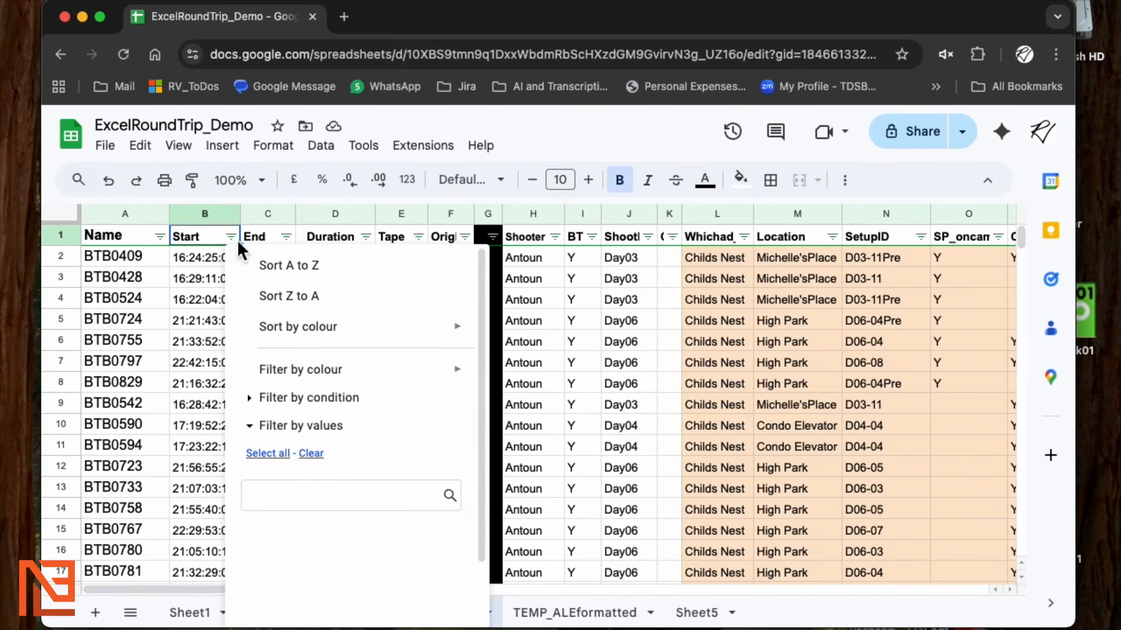
{"action": "left_click", "coordinate": [276, 264]}
{"action": "scroll", "coordinate": [222, 295], "scroll_direction": "down", "scroll_amount": 5}
{"action": "scroll", "coordinate": [223, 298], "scroll_direction": "up", "scroll_amount": 5}
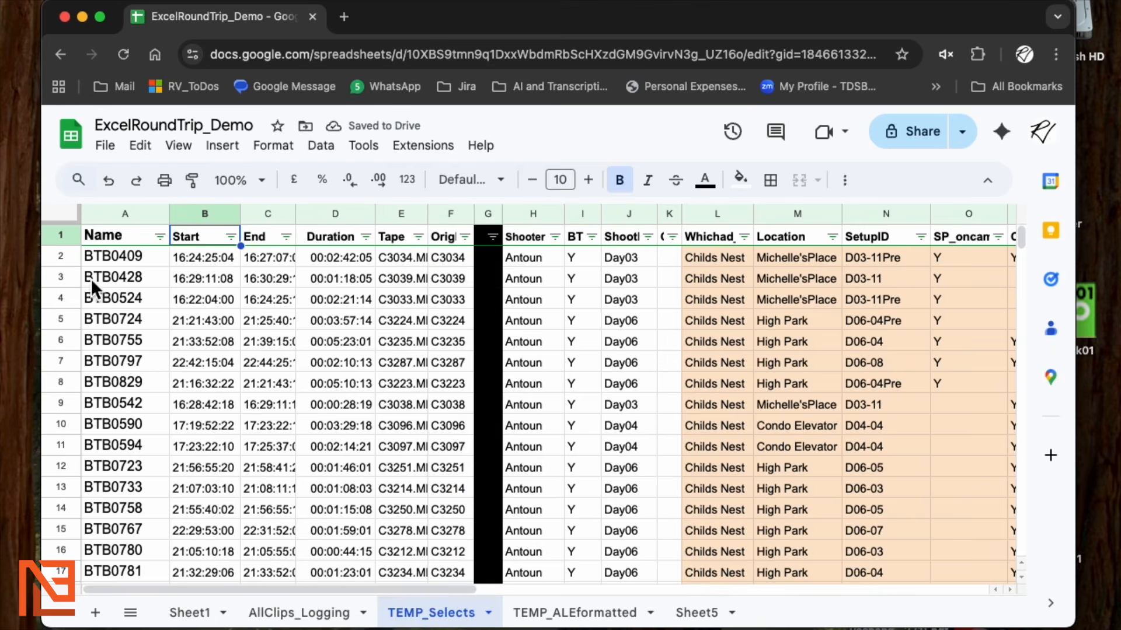
{"action": "scroll", "coordinate": [135, 298], "scroll_direction": "down", "scroll_amount": 5}
{"action": "scroll", "coordinate": [137, 301], "scroll_direction": "up", "scroll_amount": 5}
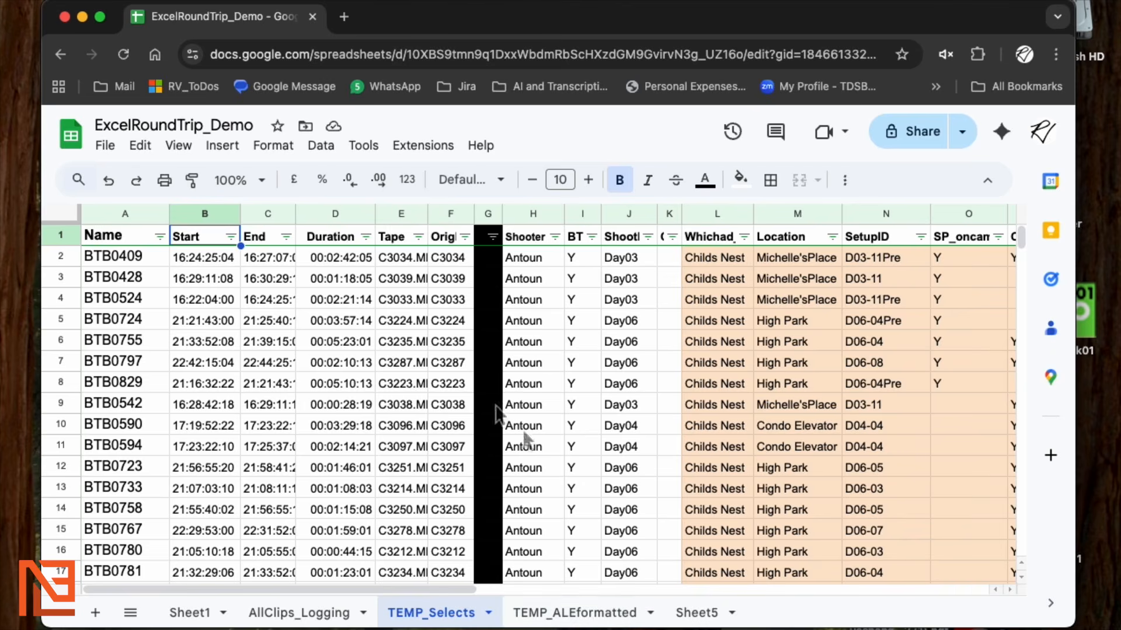
{"action": "left_click_drag", "start_coordinate": [130, 257], "coordinate": [162, 367]}
Scroll through TEMP_ALEformatted's clip data rows down to BTB0847 (IMG_1039.mov) in row 38
{"action": "scroll", "coordinate": [254, 385], "scroll_direction": "up", "scroll_amount": 5}
{"action": "left_click", "coordinate": [394, 447]}
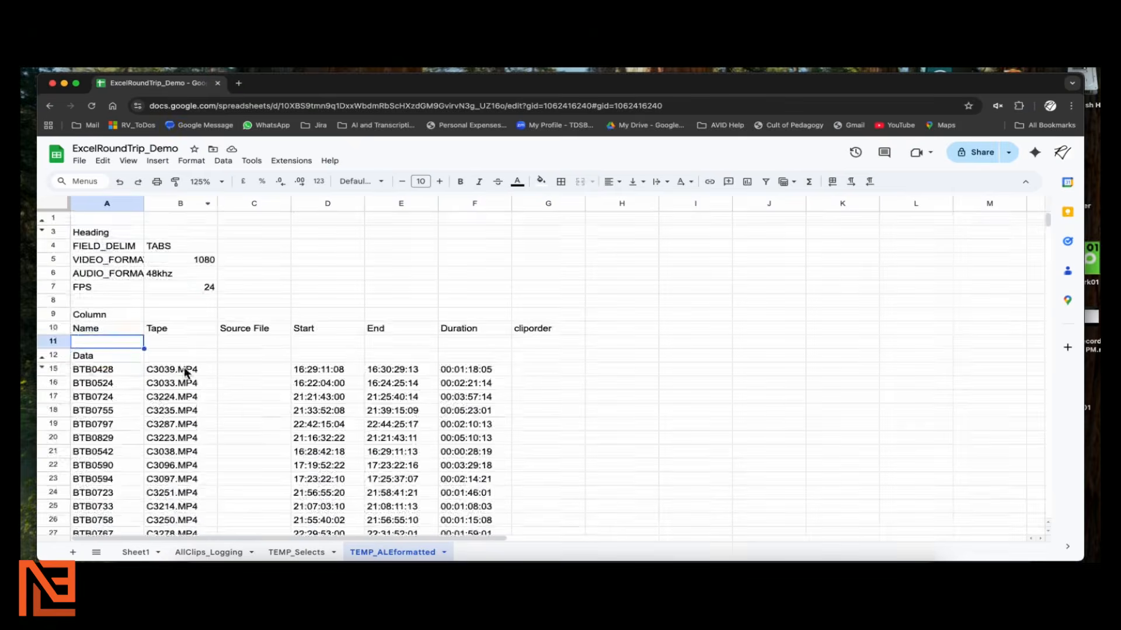
{"action": "scroll", "coordinate": [303, 372], "scroll_direction": "down", "scroll_amount": 2}
{"action": "scroll", "coordinate": [304, 374], "scroll_direction": "down", "scroll_amount": 6}
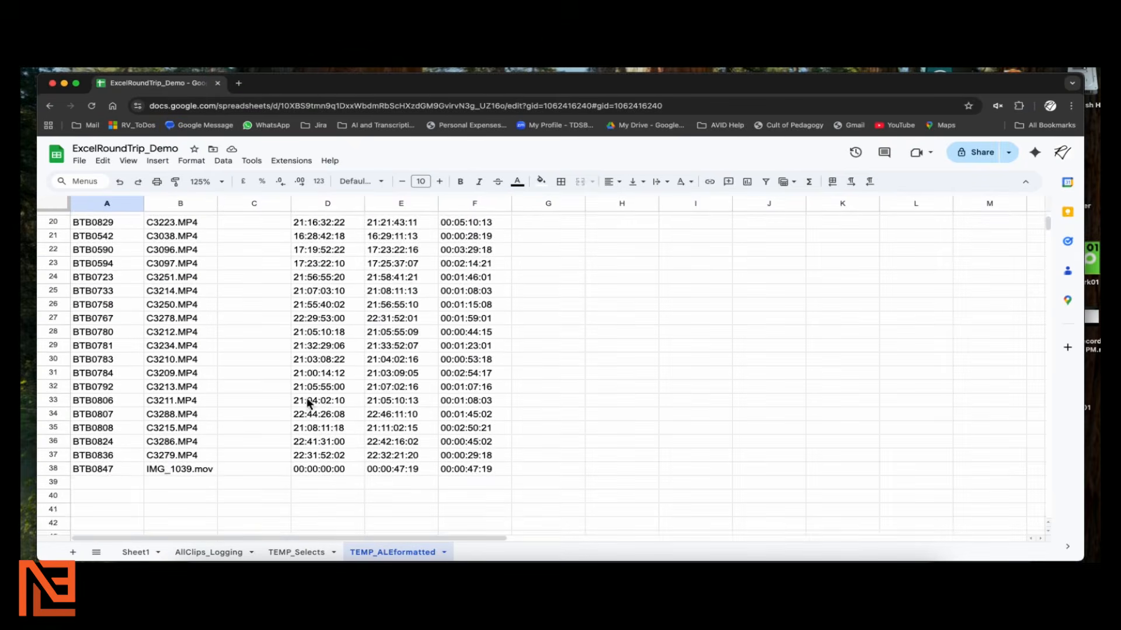
{"action": "scroll", "coordinate": [342, 444], "scroll_direction": "up", "scroll_amount": 10}
{"action": "scroll", "coordinate": [343, 448], "scroll_direction": "down", "scroll_amount": 2}
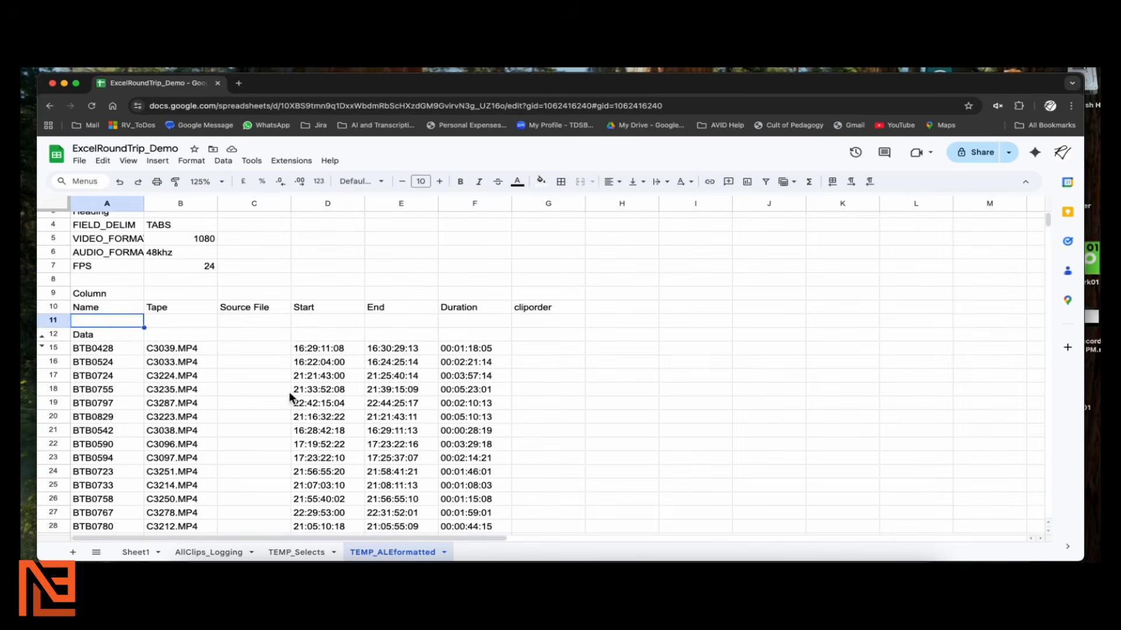
{"action": "scroll", "coordinate": [293, 400], "scroll_direction": "down", "scroll_amount": 2}
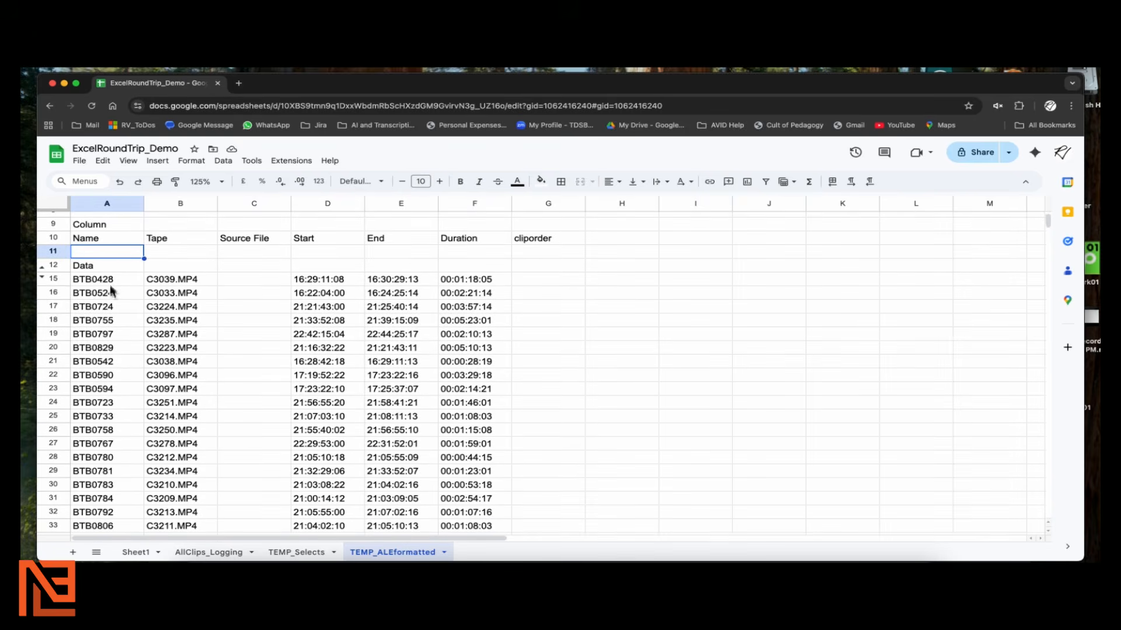
{"action": "scroll", "coordinate": [156, 390], "scroll_direction": "down", "scroll_amount": 1}
{"action": "scroll", "coordinate": [155, 384], "scroll_direction": "down", "scroll_amount": 4}
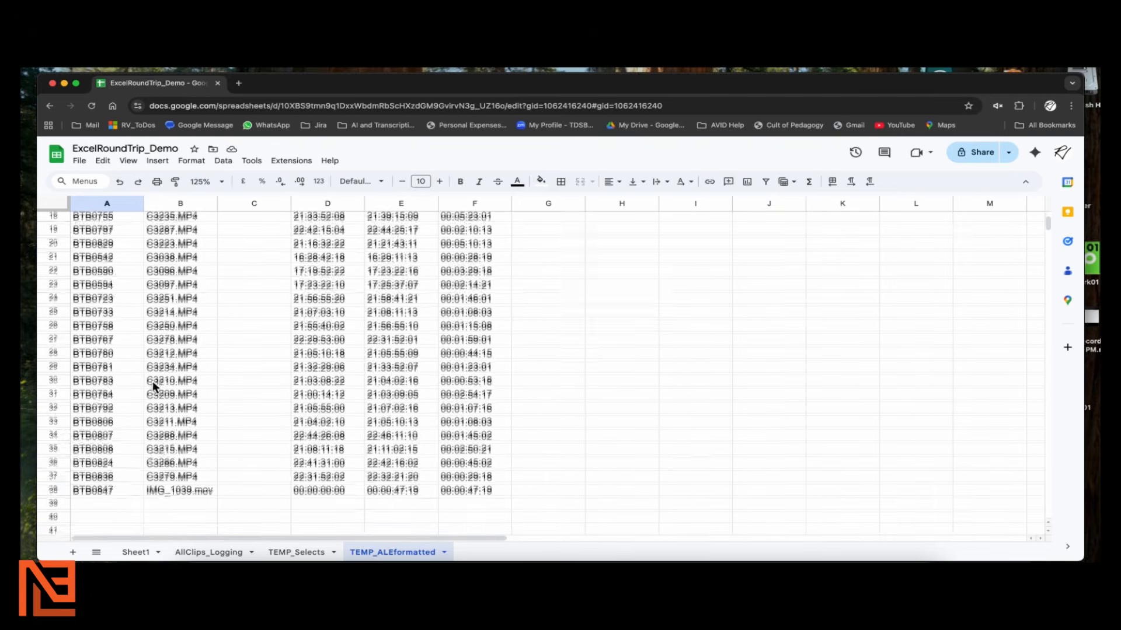
{"action": "scroll", "coordinate": [150, 383], "scroll_direction": "up", "scroll_amount": 10}
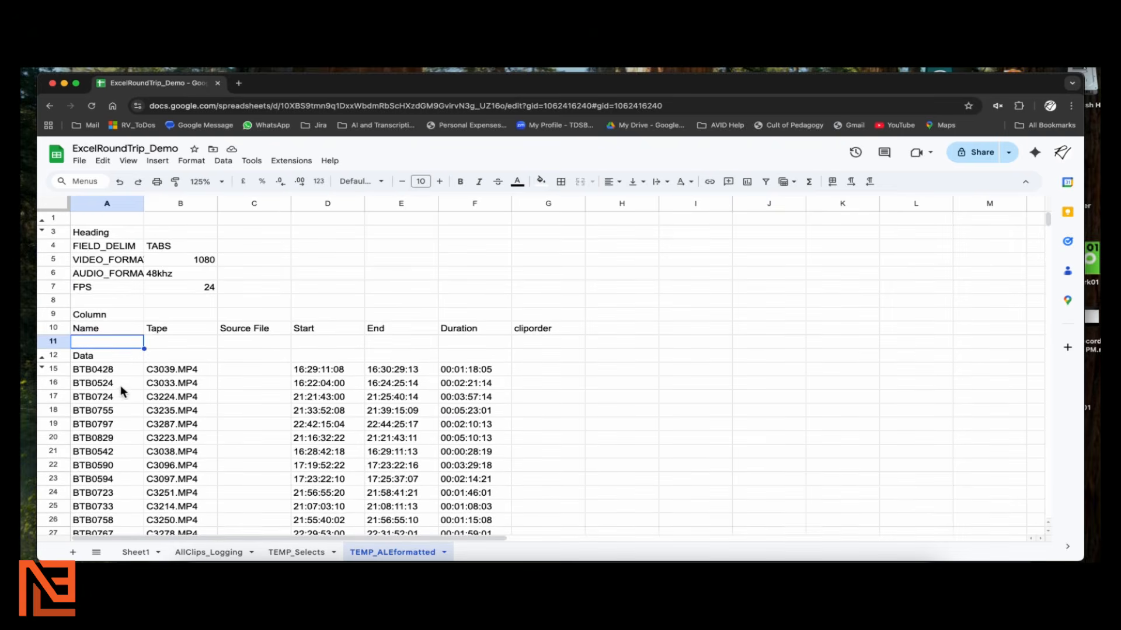
Number the cliporder column 1, 2 from BTB0428 and fill the sequence down the column
{"action": "left_click", "coordinate": [549, 370]}
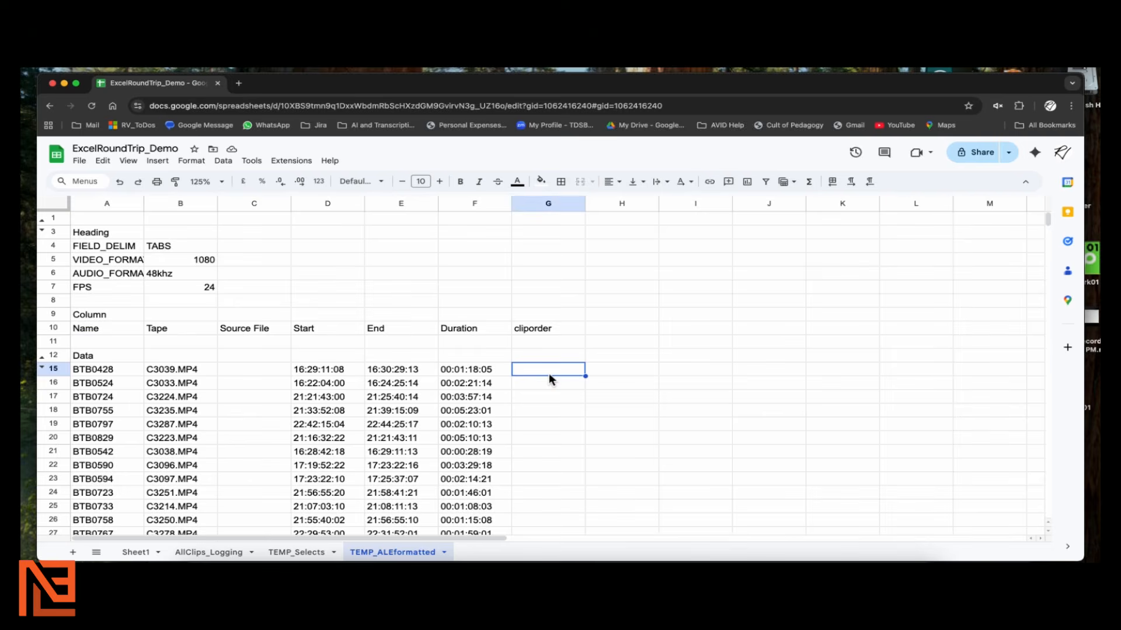
{"action": "type", "text": "1"}
{"action": "key", "text": "Return"}
{"action": "type", "text": "2"}
{"action": "key", "text": "Return"}
{"action": "key", "text": "Up"}
{"action": "left_click", "coordinate": [549, 367]}
{"action": "left_click", "coordinate": [573, 384], "text": "shift"}
{"action": "scroll", "coordinate": [573, 383], "scroll_direction": "down", "scroll_amount": 2}
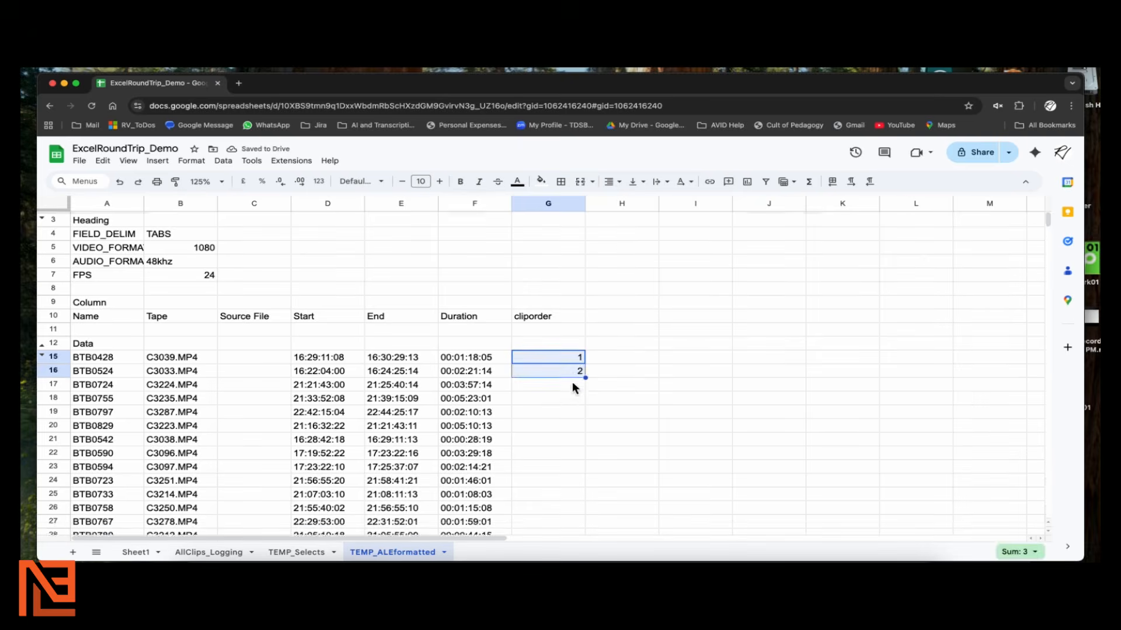
{"action": "scroll", "coordinate": [572, 383], "scroll_direction": "down", "scroll_amount": 3}
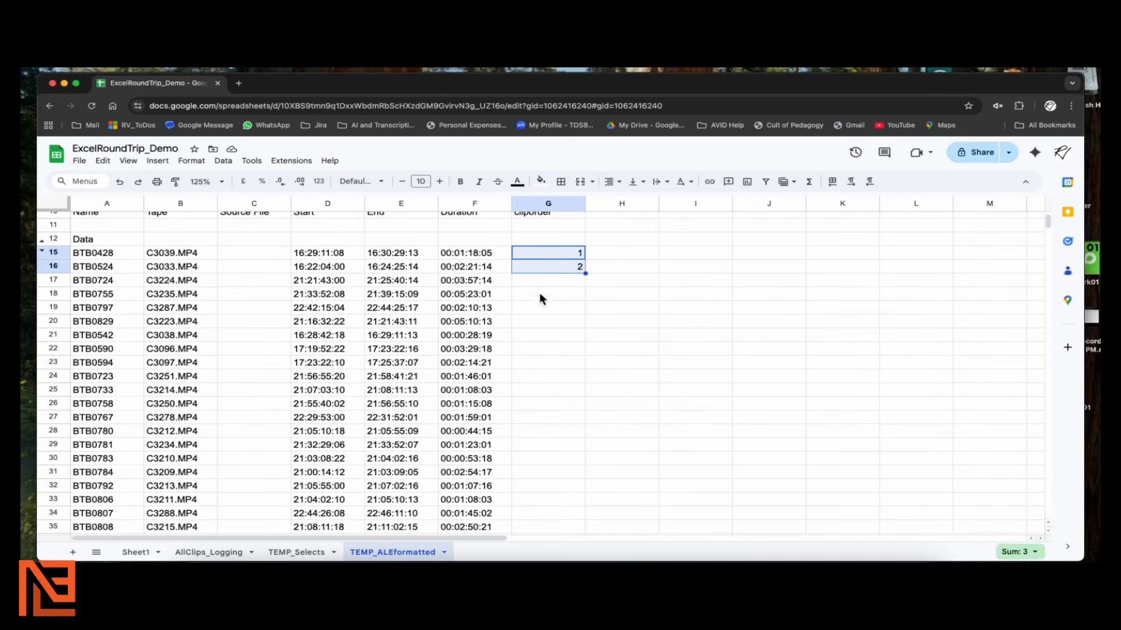
{"action": "left_click_drag", "start_coordinate": [585, 272], "coordinate": [564, 494]}
{"action": "scroll", "coordinate": [560, 486], "scroll_direction": "up", "scroll_amount": 5}
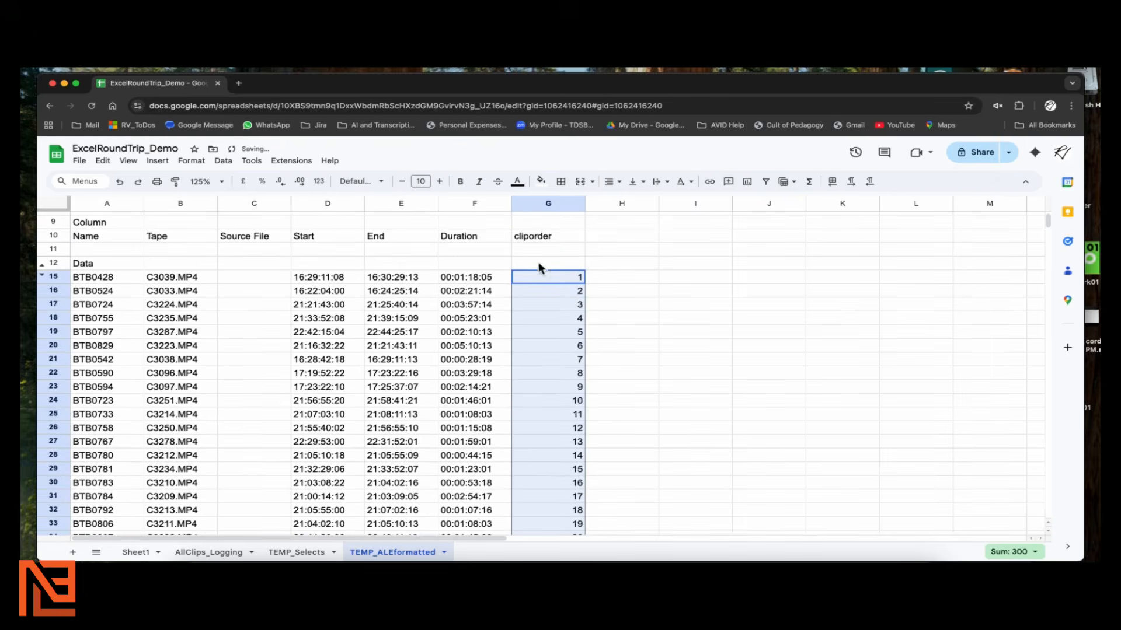
{"action": "left_click", "coordinate": [550, 235]}
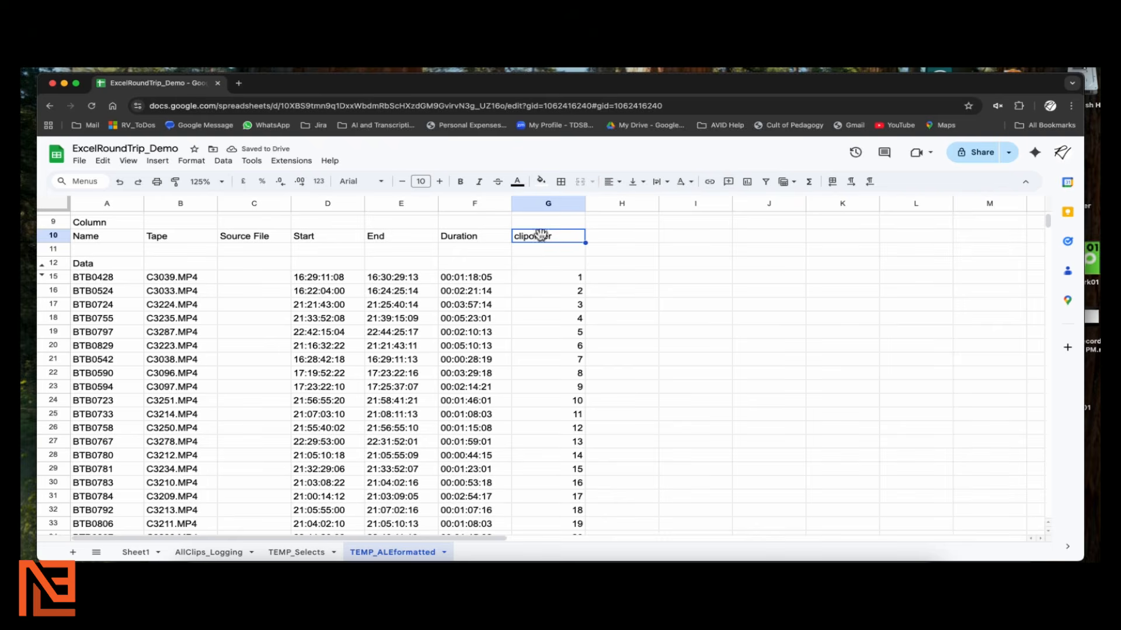
Place the 04SELECTS_RoundtripDemo_TOAVID.ALE text window beside the narrowed spreadsheet
{"action": "scroll", "coordinate": [373, 313], "scroll_direction": "up", "scroll_amount": 3}
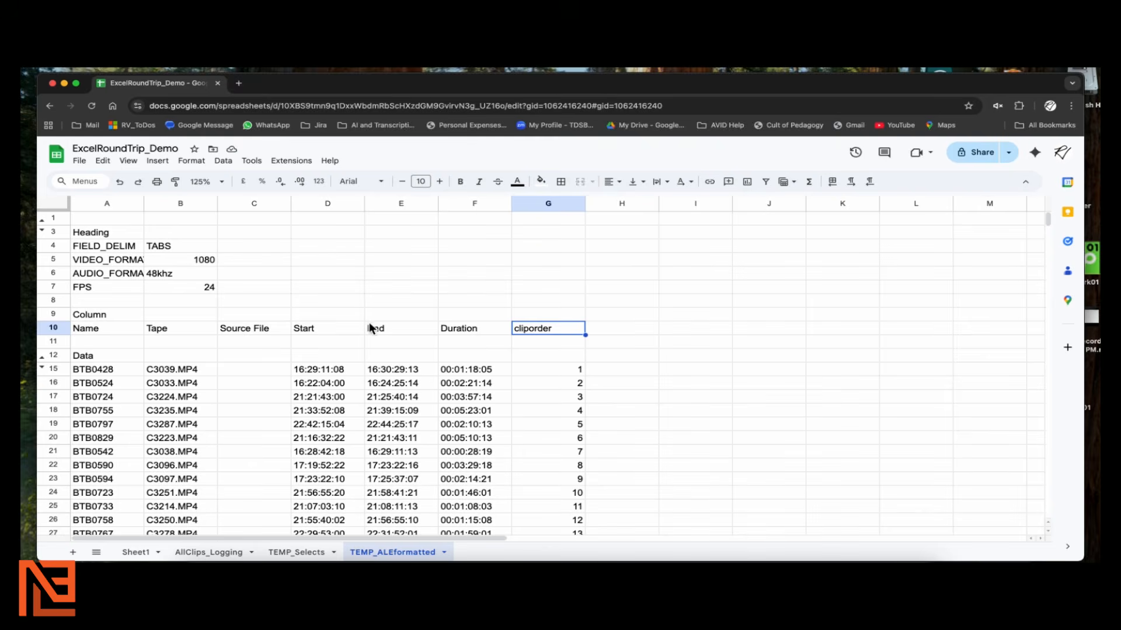
{"action": "scroll", "coordinate": [369, 327], "scroll_direction": "down", "scroll_amount": 5}
{"action": "scroll", "coordinate": [369, 324], "scroll_direction": "up", "scroll_amount": 5}
{"action": "scroll", "coordinate": [368, 324], "scroll_direction": "down", "scroll_amount": 1}
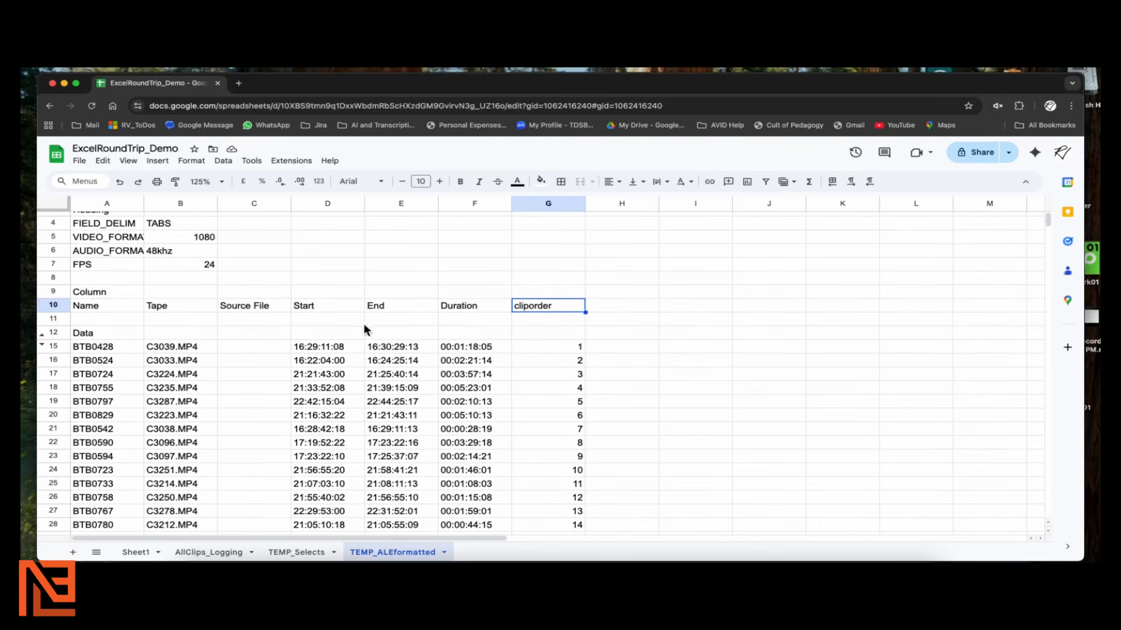
{"action": "scroll", "coordinate": [363, 330], "scroll_direction": "down", "scroll_amount": 5}
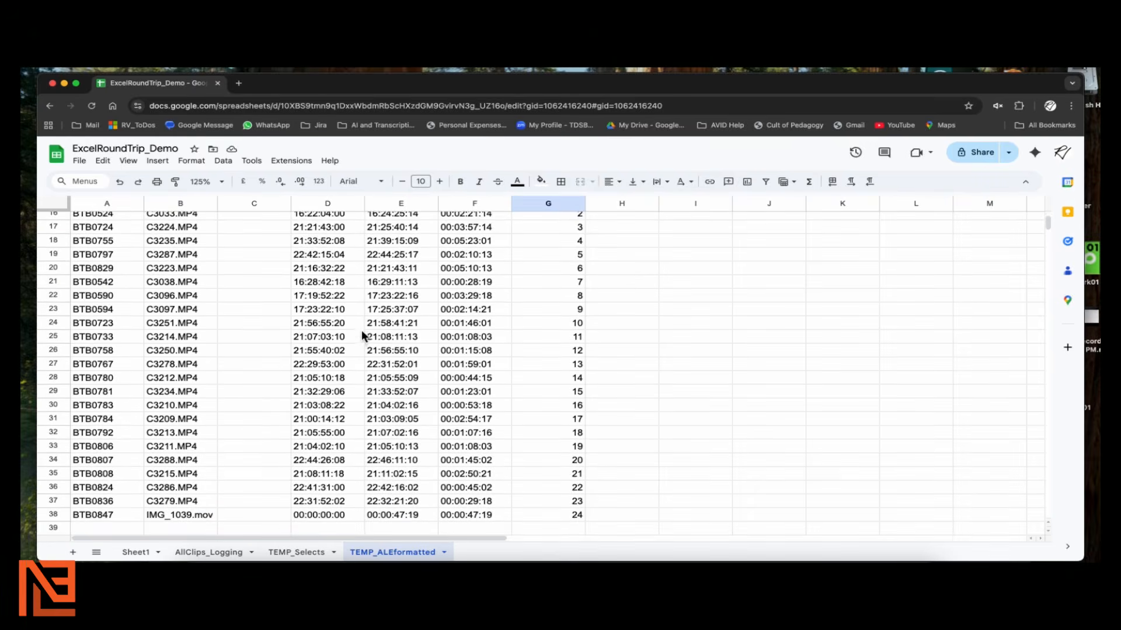
{"action": "scroll", "coordinate": [362, 330], "scroll_direction": "up", "scroll_amount": 3}
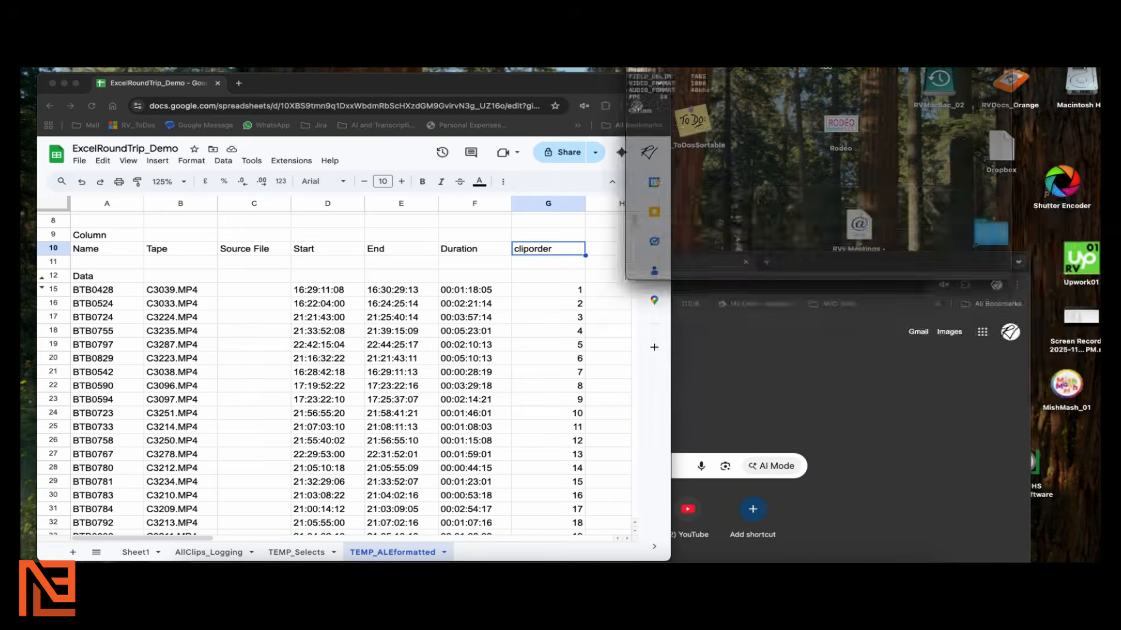
{"action": "left_click_drag", "start_coordinate": [821, 58], "coordinate": [867, 151]}
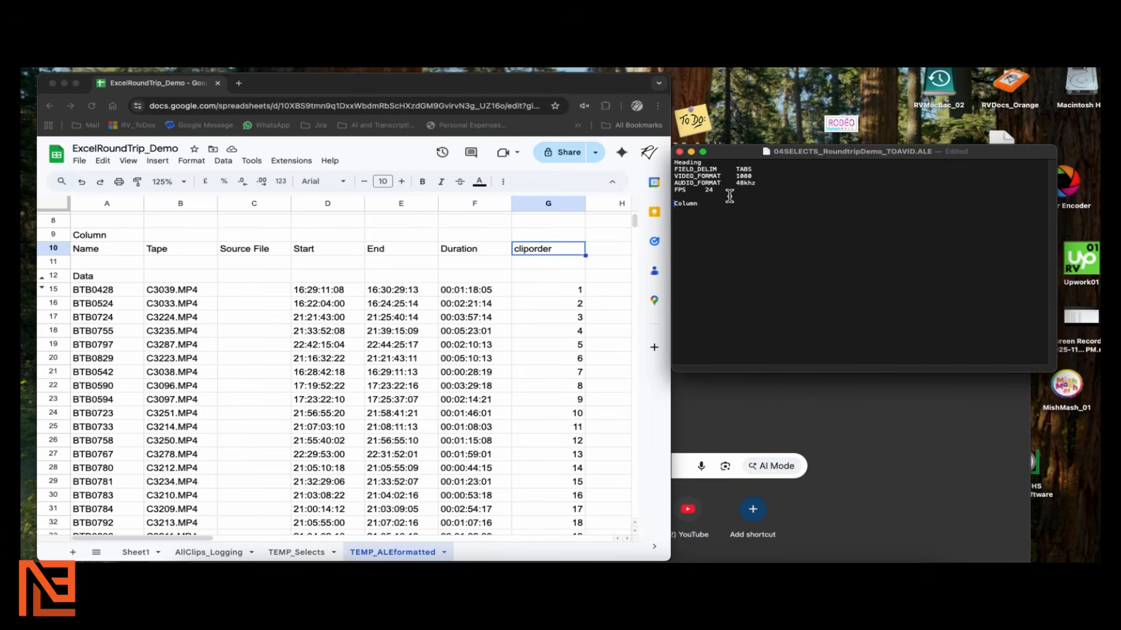
Copy the sheet's column header and clip rows (A9:G39)
{"action": "left_click", "coordinate": [89, 233]}
{"action": "left_click_drag", "start_coordinate": [138, 236], "coordinate": [572, 471]}
{"action": "key", "text": "super+c"}
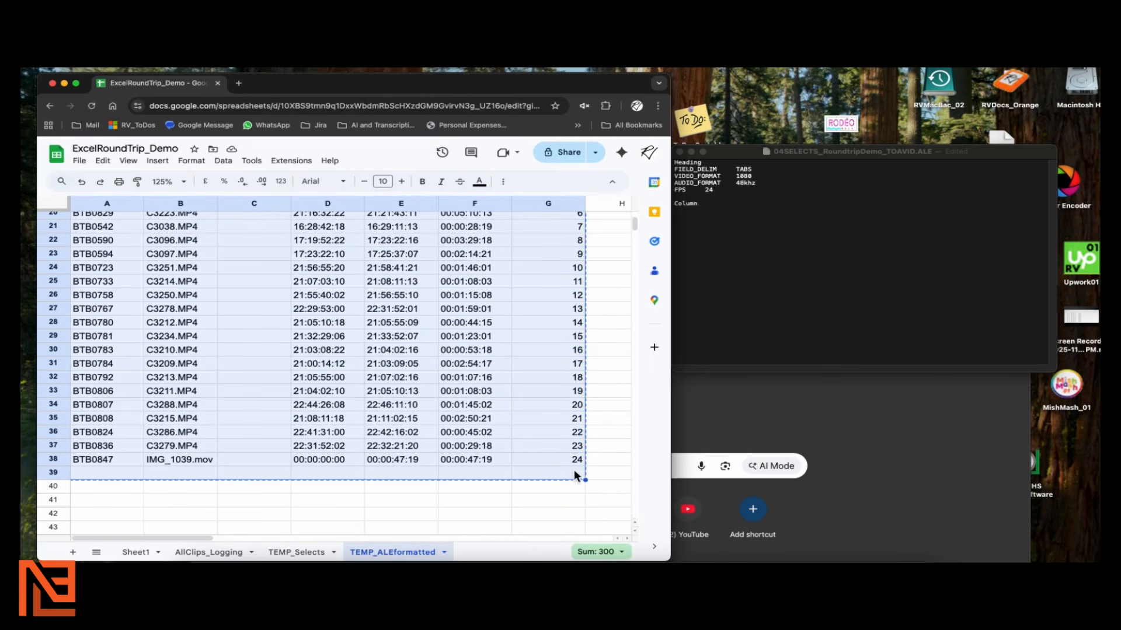
Paste the rows on a new line after Column in the ALE file and save it
{"action": "left_click", "coordinate": [699, 219]}
{"action": "key", "text": "Return"}
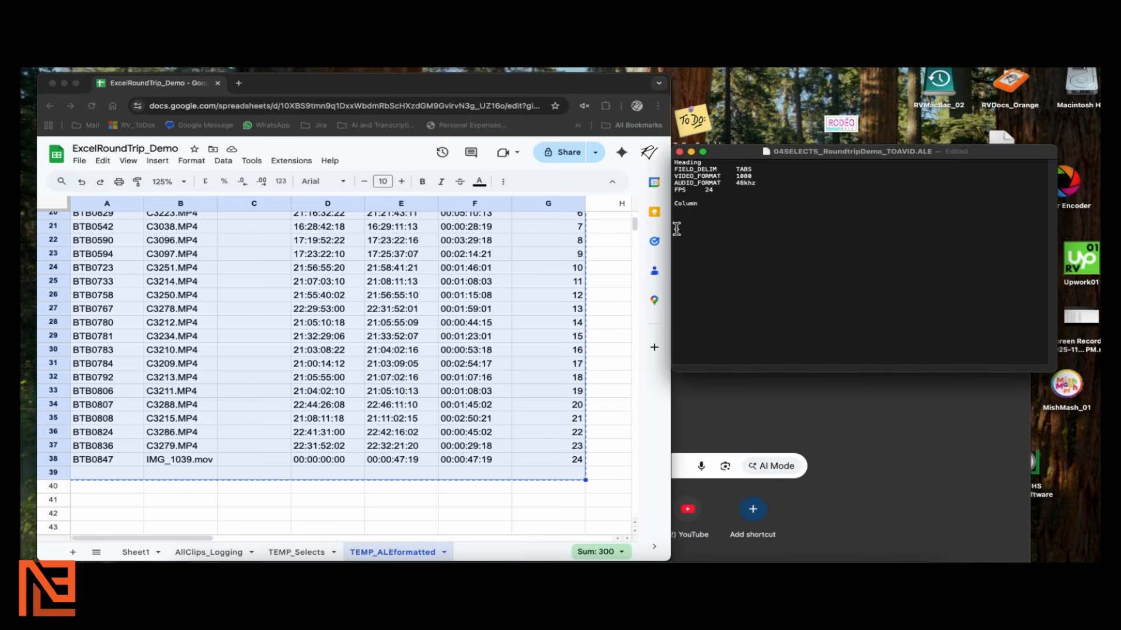
{"action": "key", "text": "super+v"}
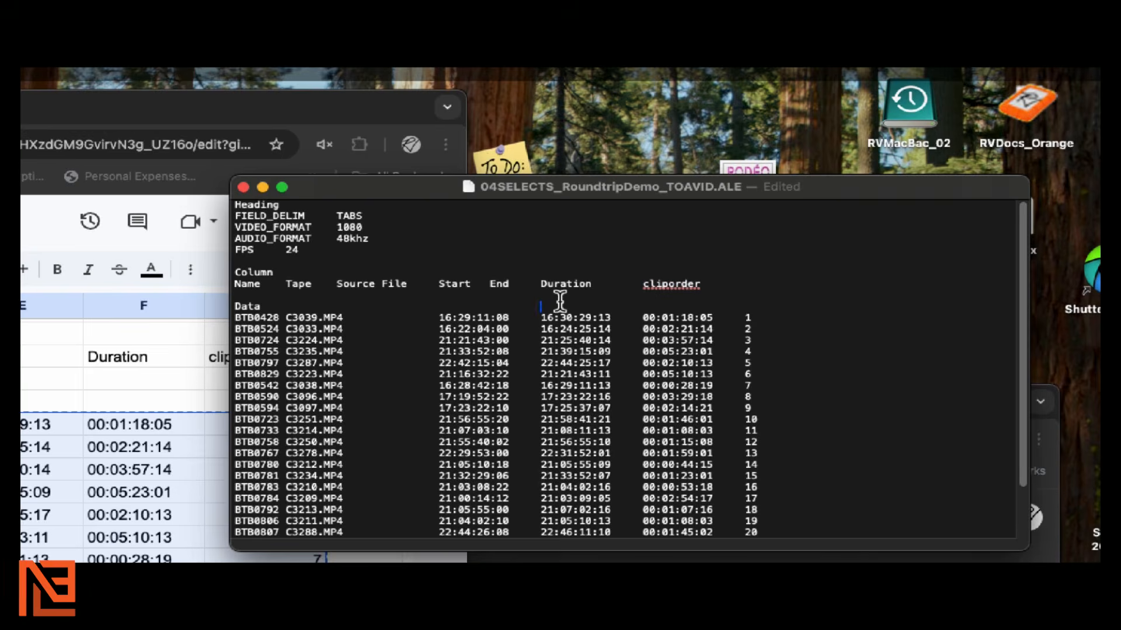
{"action": "scroll", "coordinate": [560, 302], "scroll_direction": "down", "scroll_amount": 5}
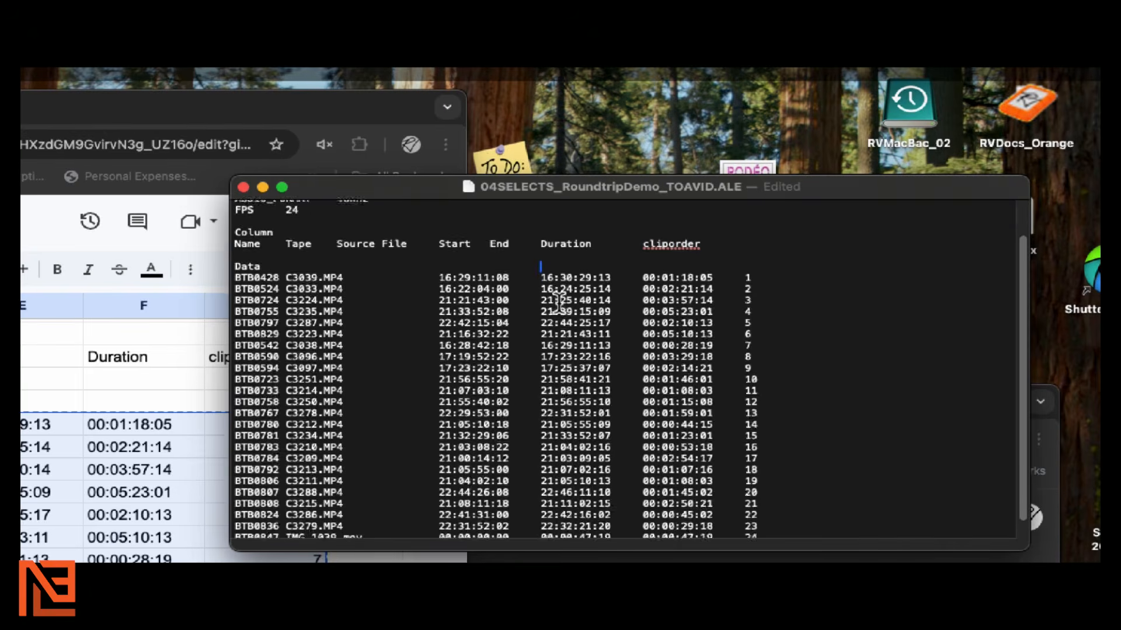
{"action": "scroll", "coordinate": [559, 305], "scroll_direction": "up", "scroll_amount": 5}
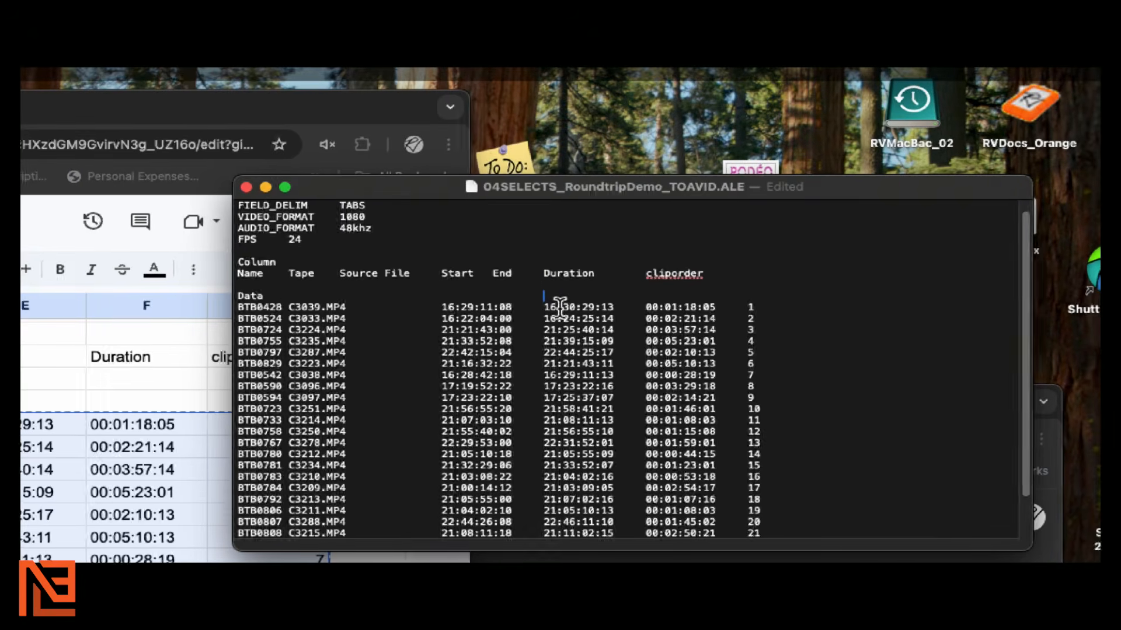
{"action": "left_click", "coordinate": [540, 250]}
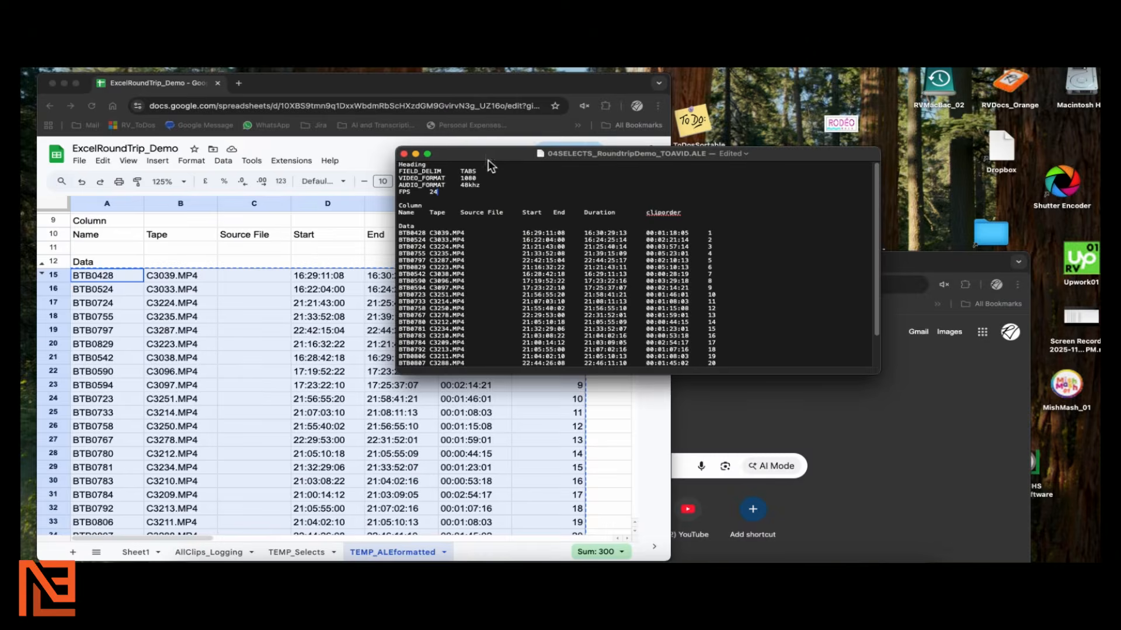
{"action": "key", "text": "super+s"}
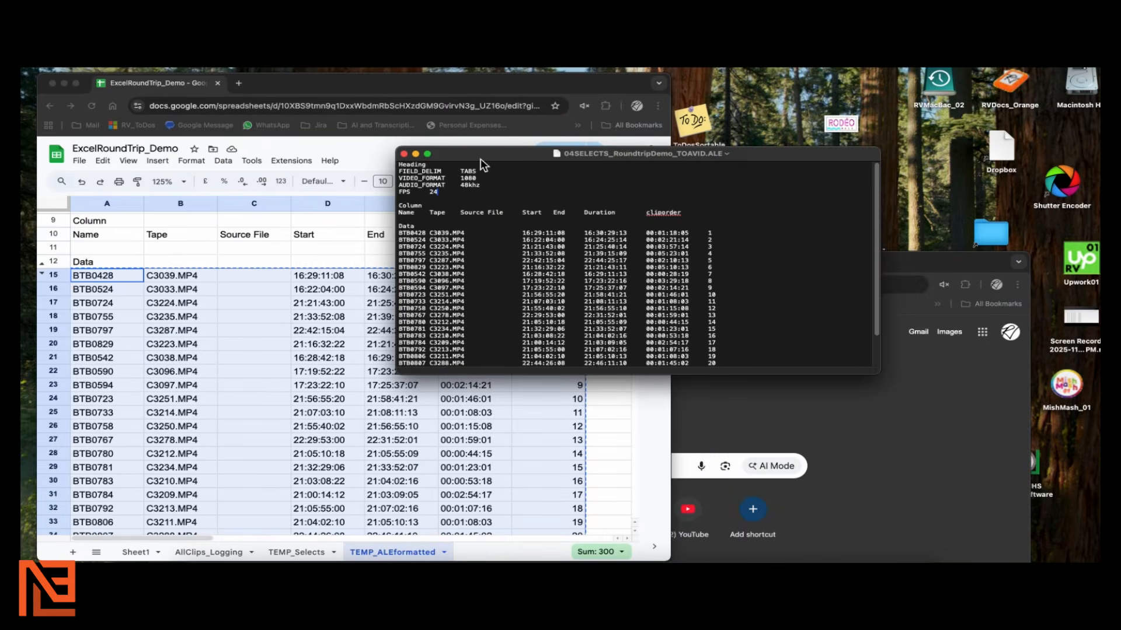
{"action": "left_click_drag", "start_coordinate": [481, 159], "coordinate": [567, 174]}
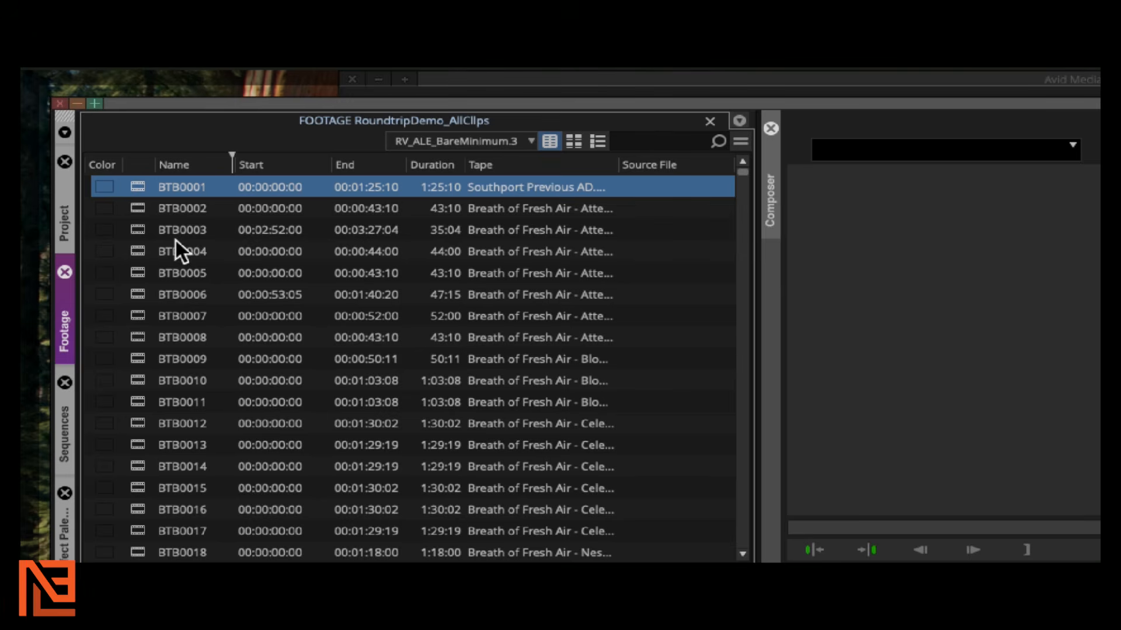
Select every clip in the FOOTAGE RoundtripDemo_AllClips bin and give them a yellow color label
{"action": "key", "text": "ctrl+a"}
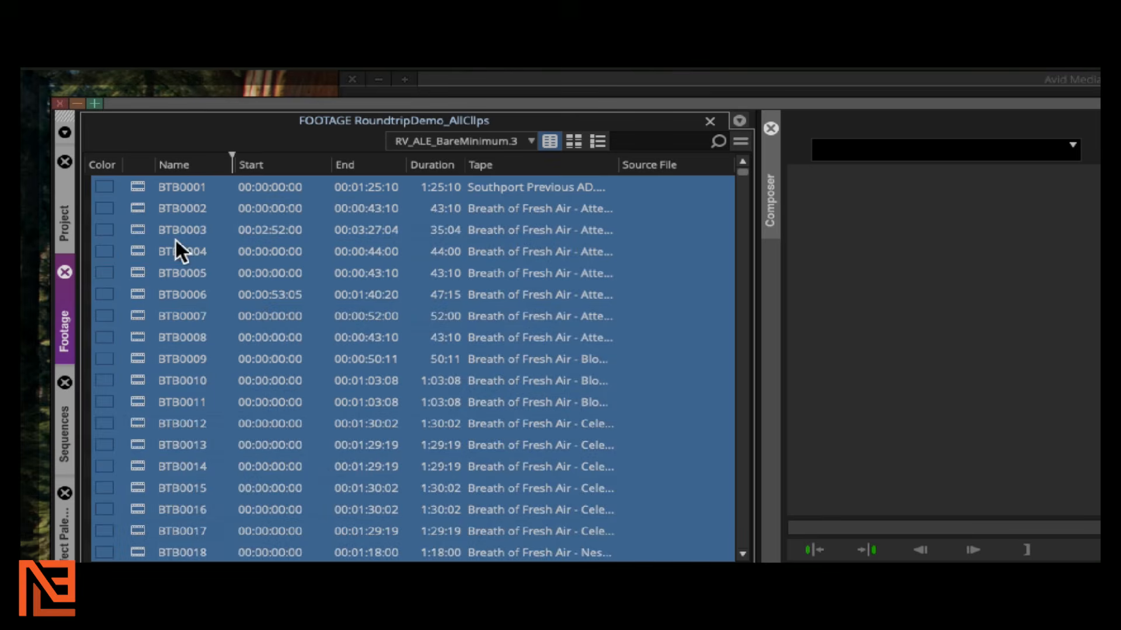
{"action": "left_click", "coordinate": [109, 187]}
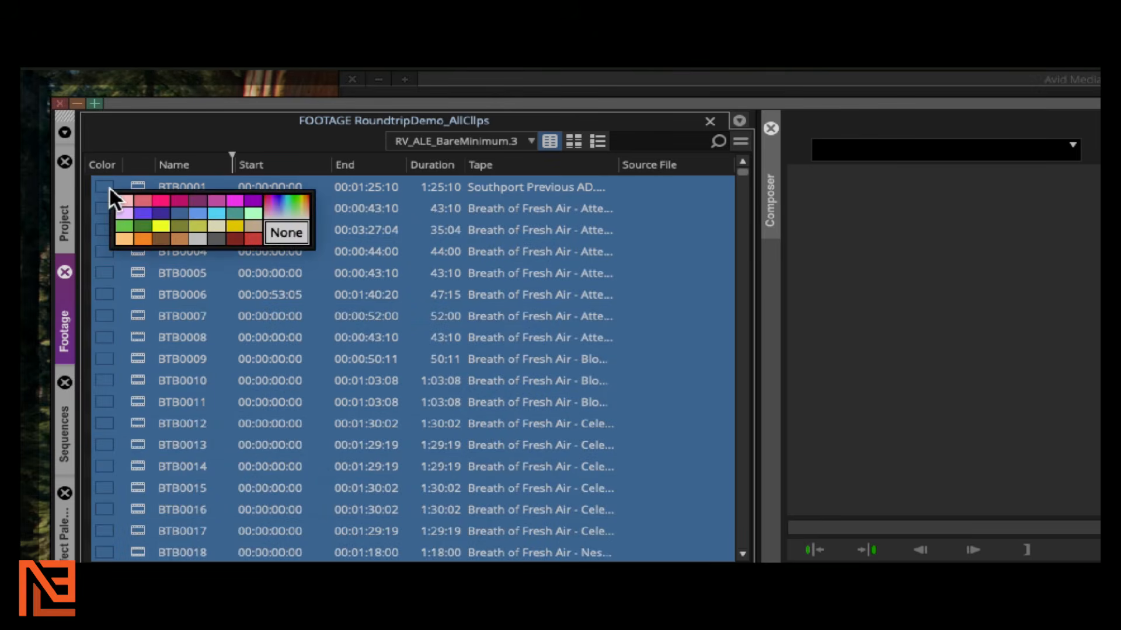
{"action": "left_click", "coordinate": [162, 226]}
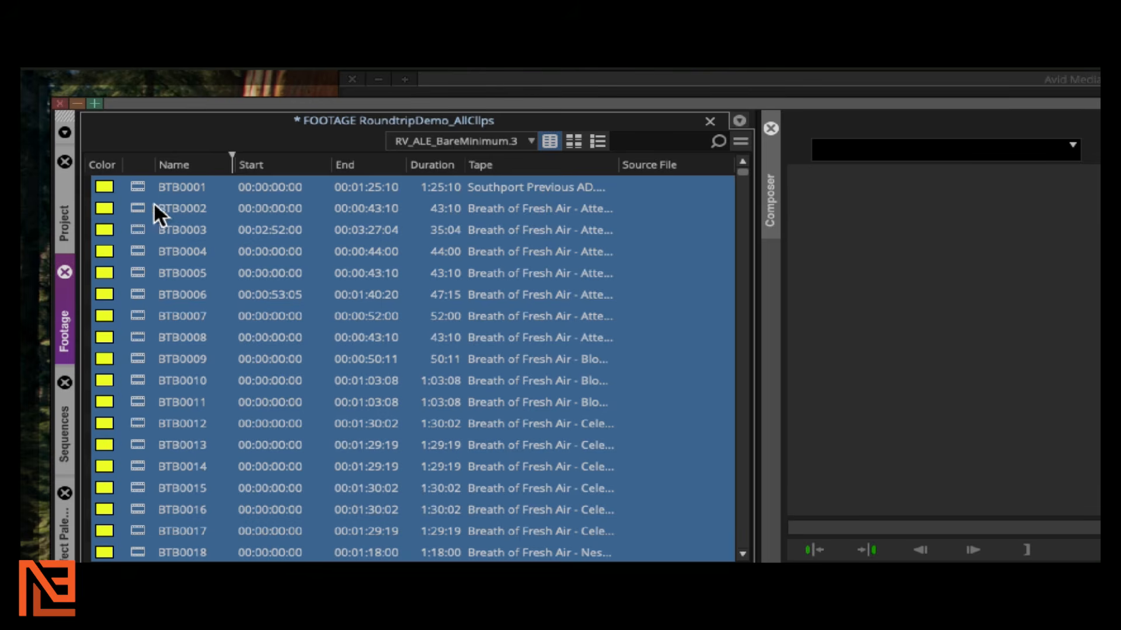
Import 04SELECTS_RoundtripDemo_TOAVID.ALE into the footage bin via Import Media, set to Shot Log
{"action": "right_click", "coordinate": [142, 187]}
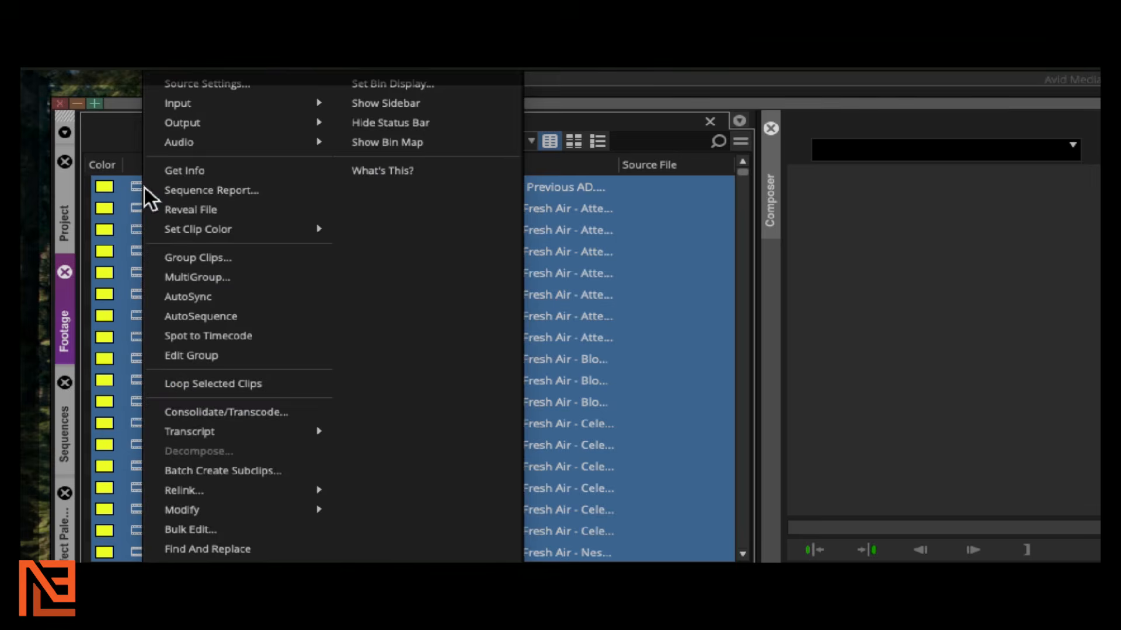
{"action": "mouse_move", "coordinate": [248, 93]}
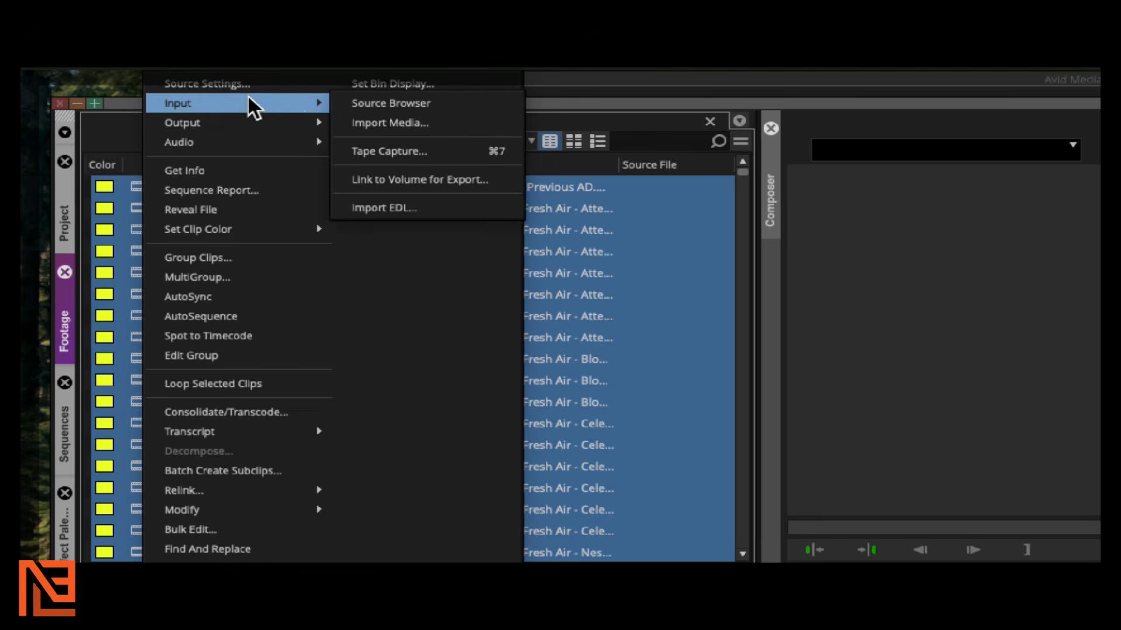
{"action": "left_click", "coordinate": [384, 123]}
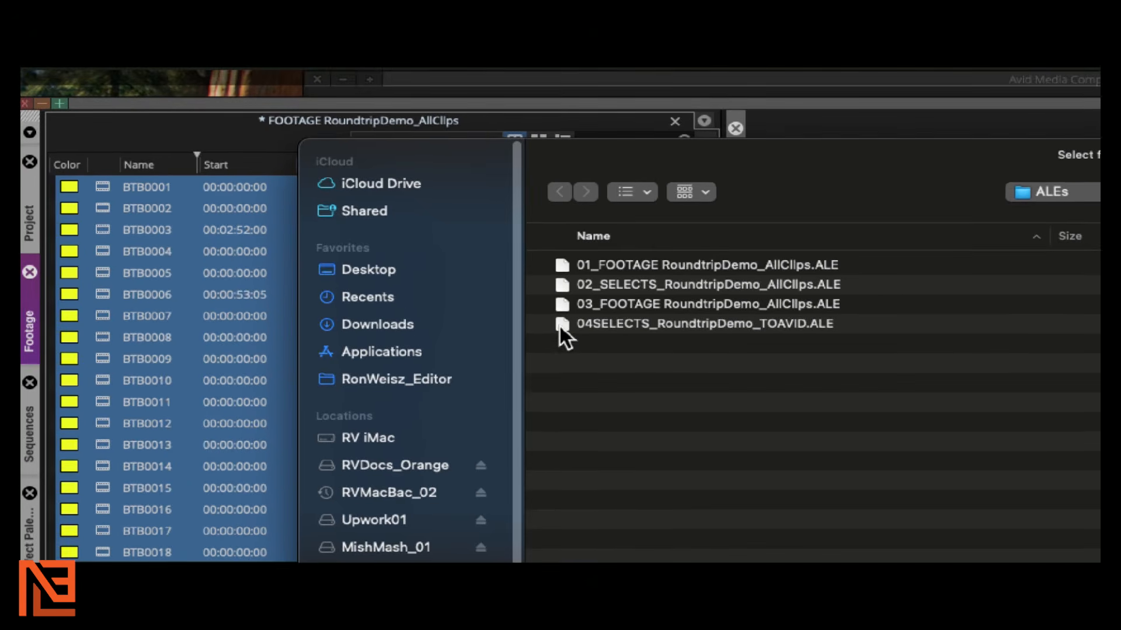
{"action": "left_click", "coordinate": [555, 317]}
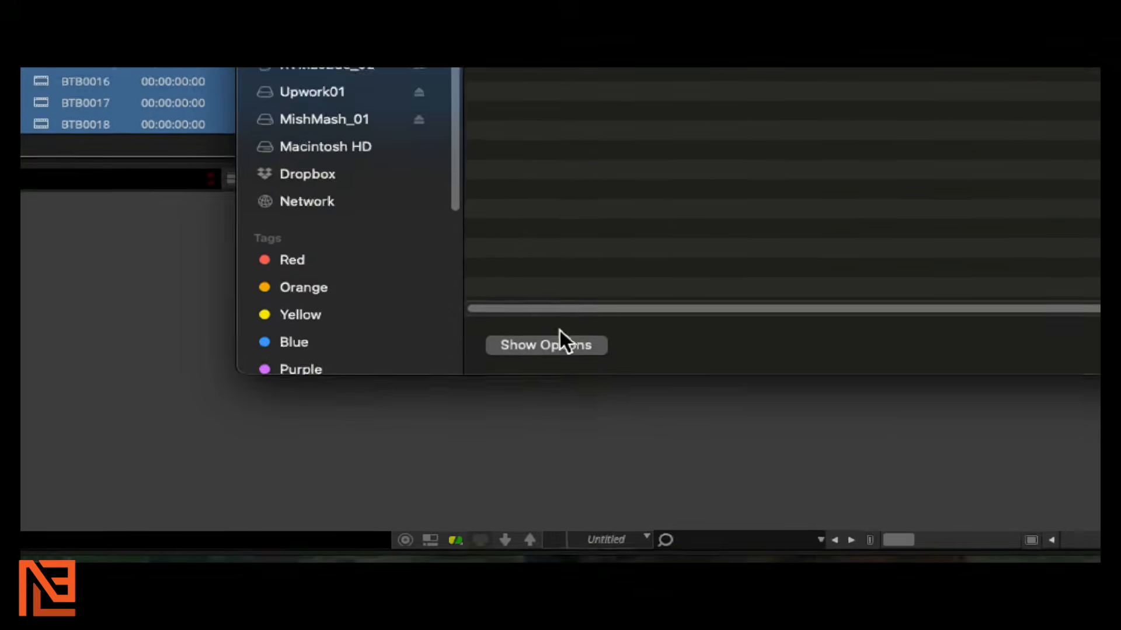
{"action": "left_click", "coordinate": [559, 338]}
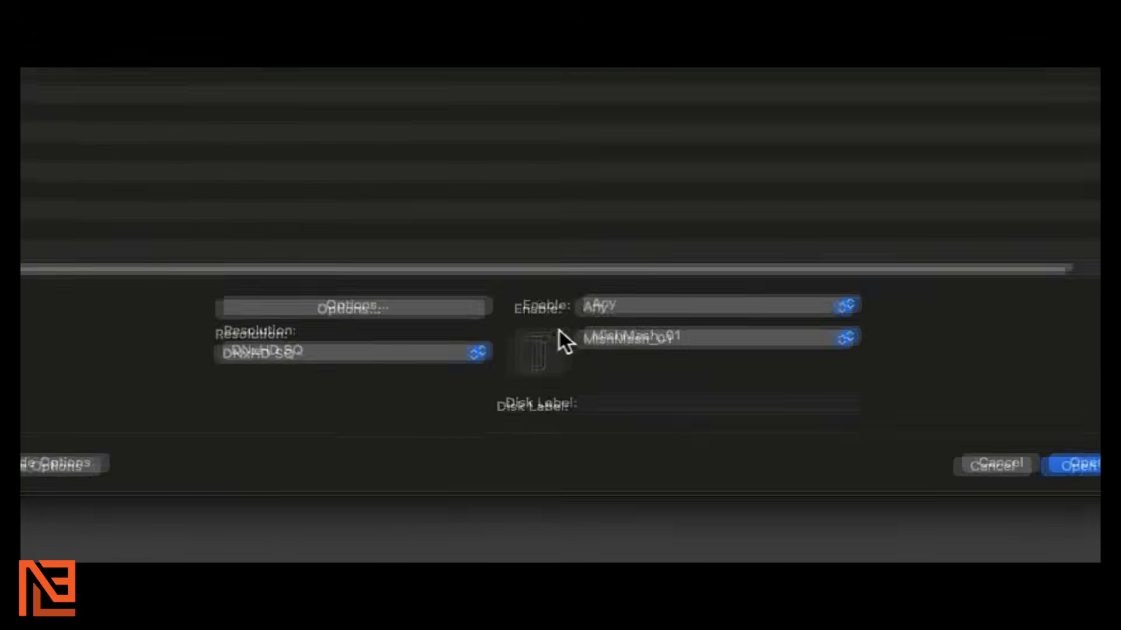
{"action": "left_click", "coordinate": [599, 307]}
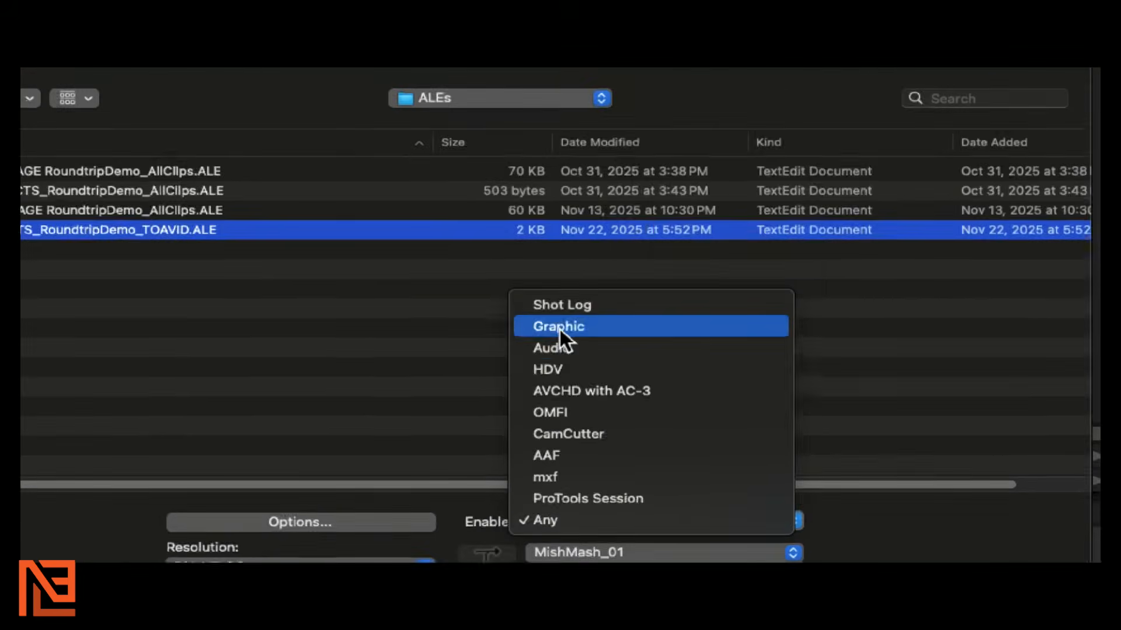
{"action": "left_click", "coordinate": [561, 305]}
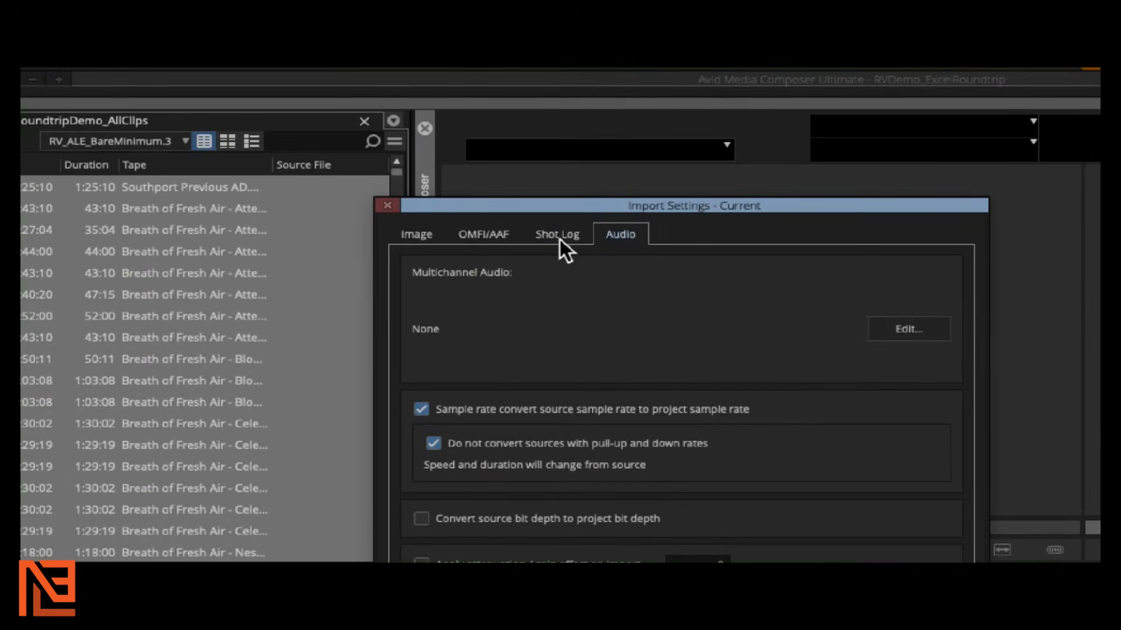
{"action": "left_click", "coordinate": [464, 147]}
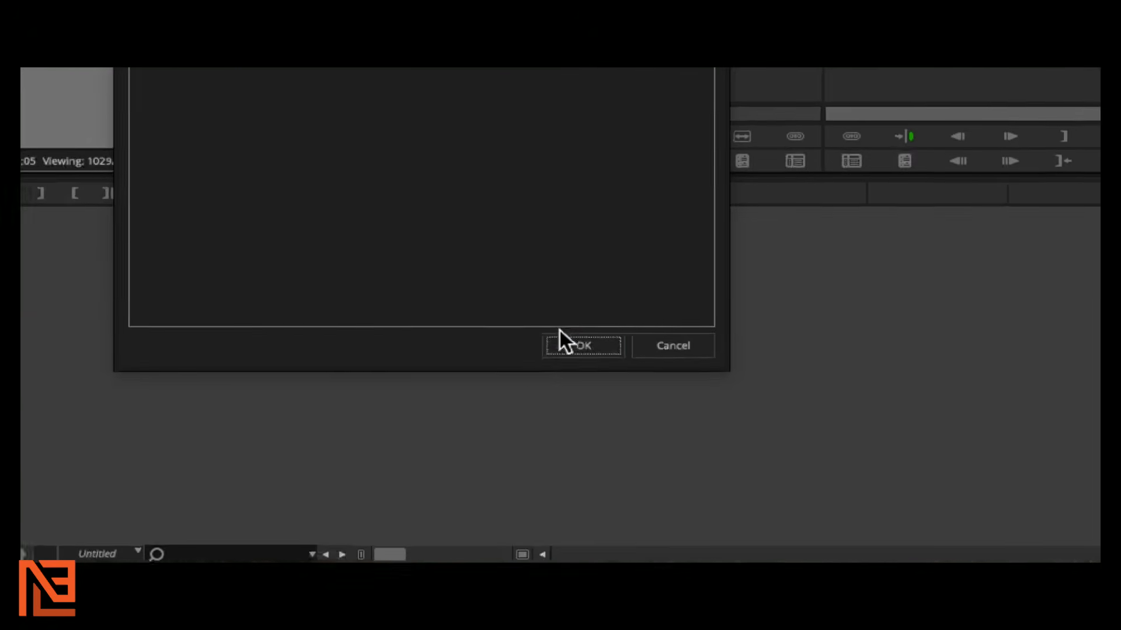
{"action": "left_click", "coordinate": [559, 330]}
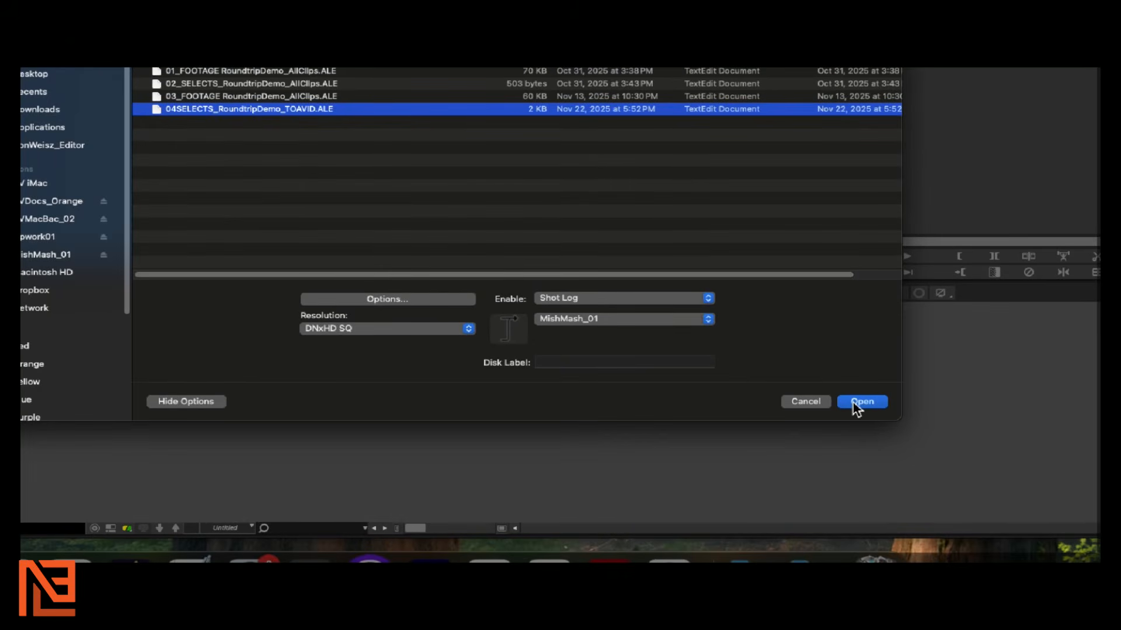
{"action": "left_click", "coordinate": [853, 401]}
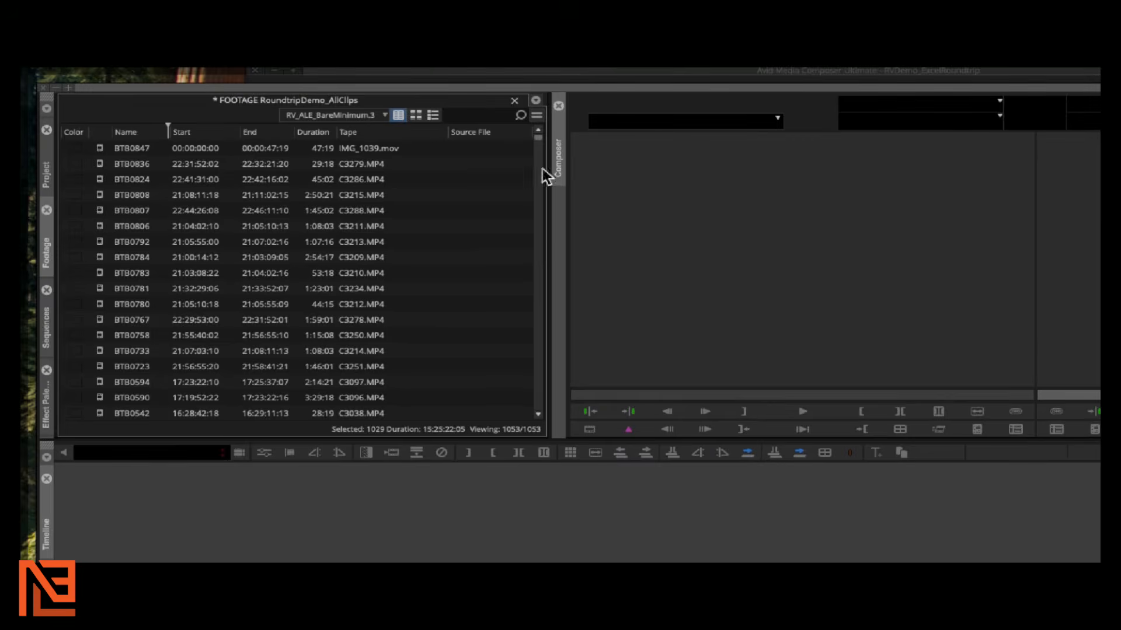
Scrub the Source monitor and select only the BTB0847 clip in the bin
{"action": "left_click", "coordinate": [537, 146]}
{"action": "left_click", "coordinate": [537, 146]}
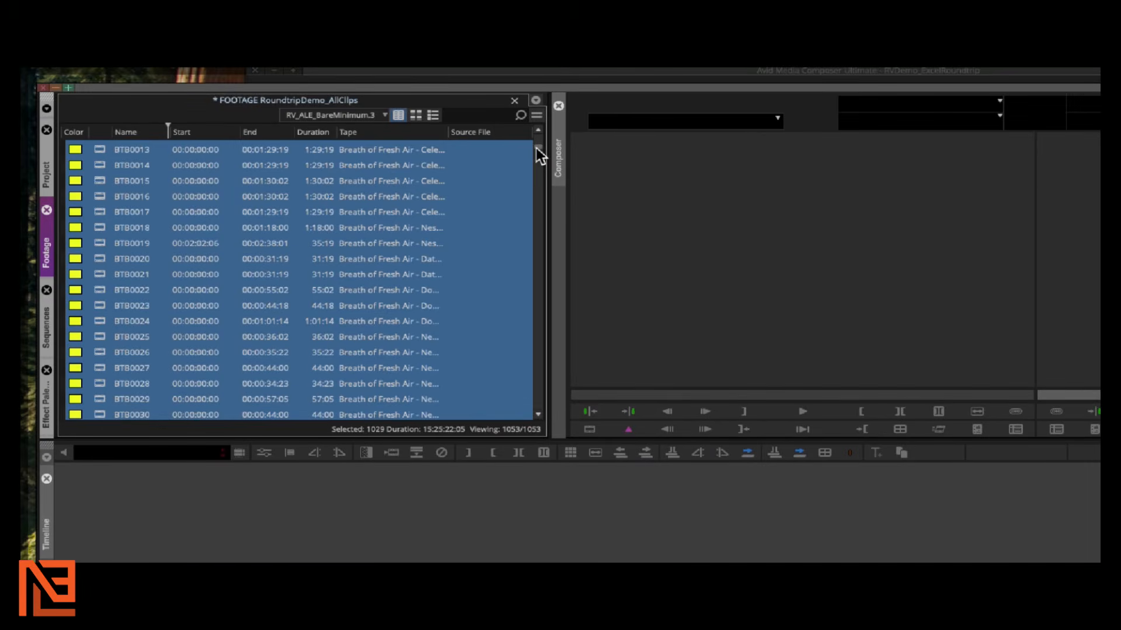
{"action": "mouse_move", "coordinate": [537, 148]}
{"action": "left_mouse_down"}
{"action": "mouse_move", "coordinate": [537, 164]}
{"action": "mouse_move", "coordinate": [539, 140]}
{"action": "left_mouse_up"}
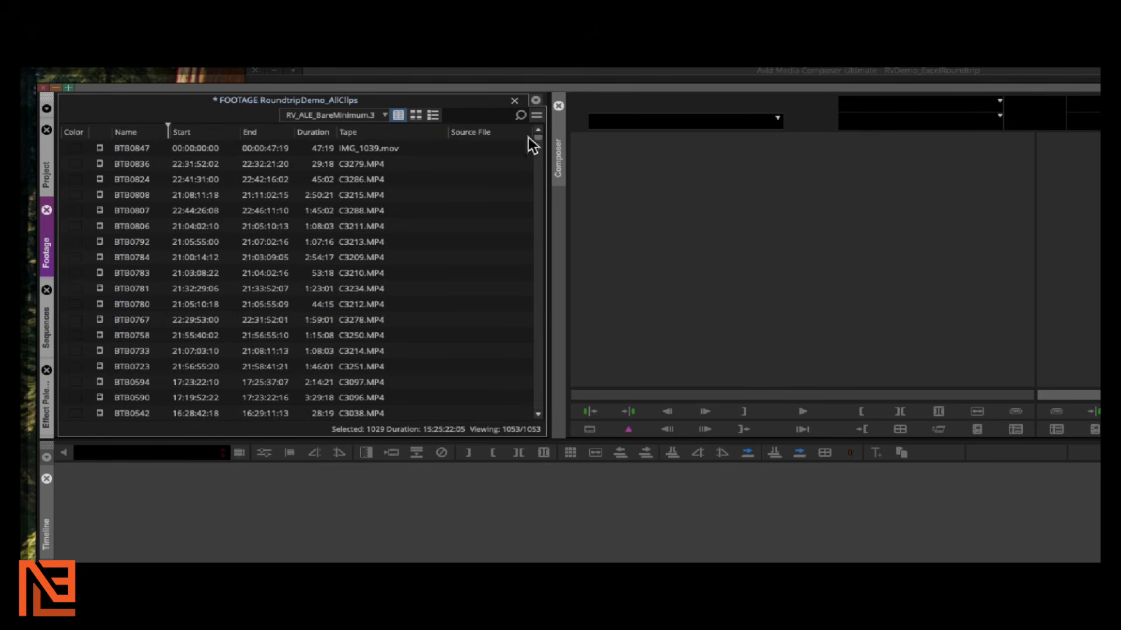
{"action": "left_click", "coordinate": [100, 149]}
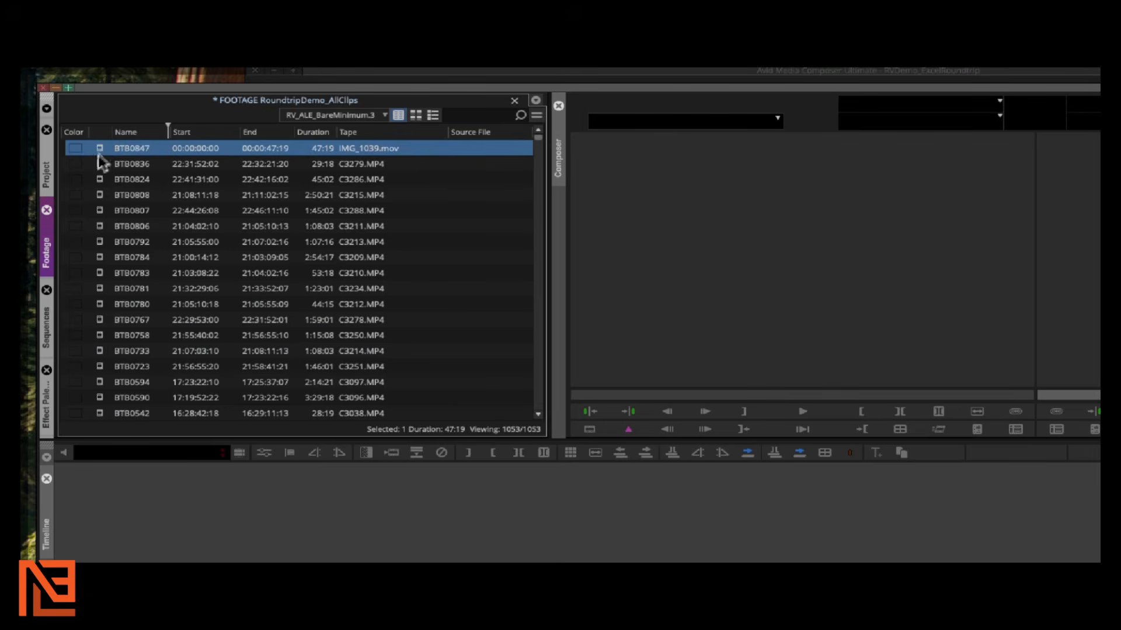
Extend the selection from BTB0847 to BTB0428 to cover the 24 imports, then scrub the source
{"action": "scroll", "coordinate": [100, 194], "scroll_direction": "down", "scroll_amount": 5}
{"action": "scroll", "coordinate": [100, 194], "scroll_direction": "up", "scroll_amount": 2}
{"action": "scroll", "coordinate": [100, 194], "scroll_direction": "up", "scroll_amount": 3}
{"action": "scroll", "coordinate": [102, 192], "scroll_direction": "down", "scroll_amount": 3}
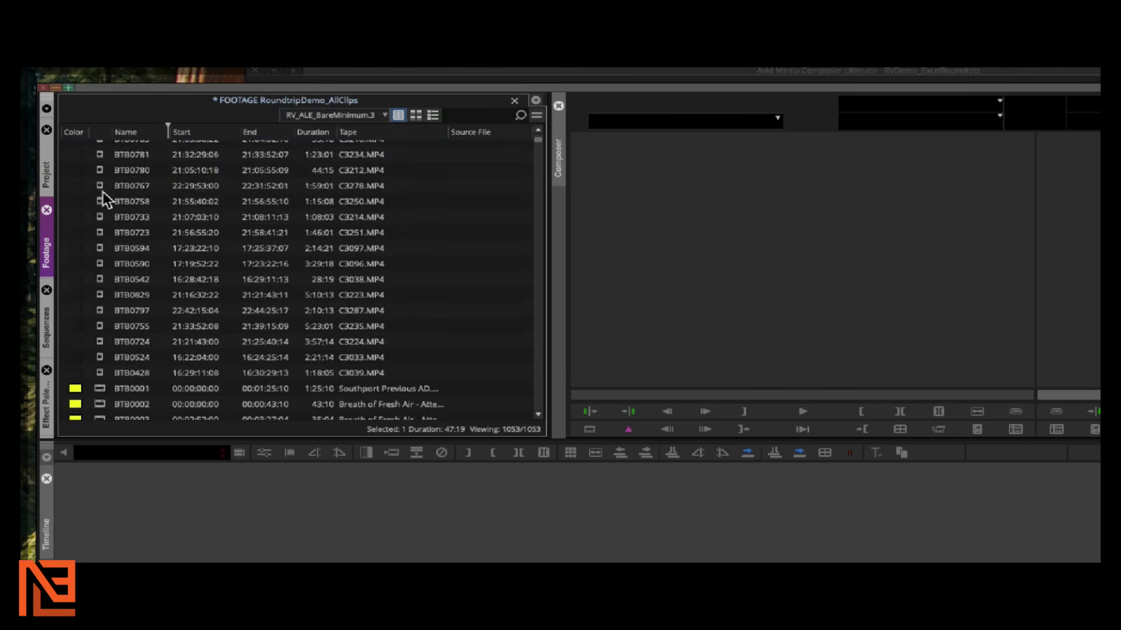
{"action": "scroll", "coordinate": [103, 193], "scroll_direction": "up", "scroll_amount": 3}
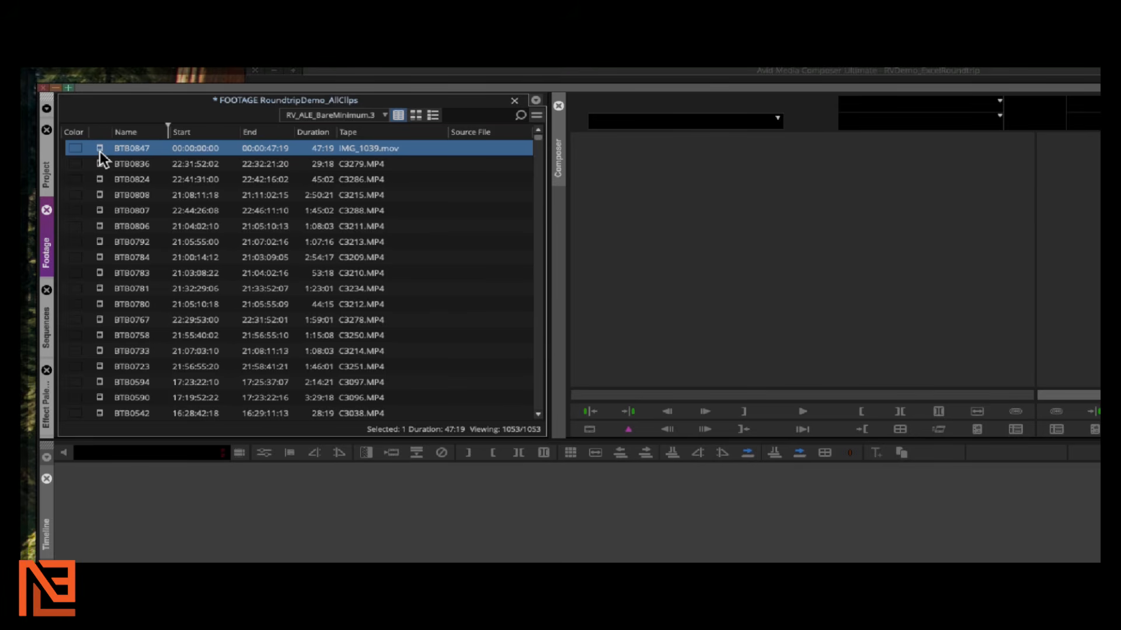
{"action": "scroll", "coordinate": [100, 153], "scroll_direction": "down", "scroll_amount": 3}
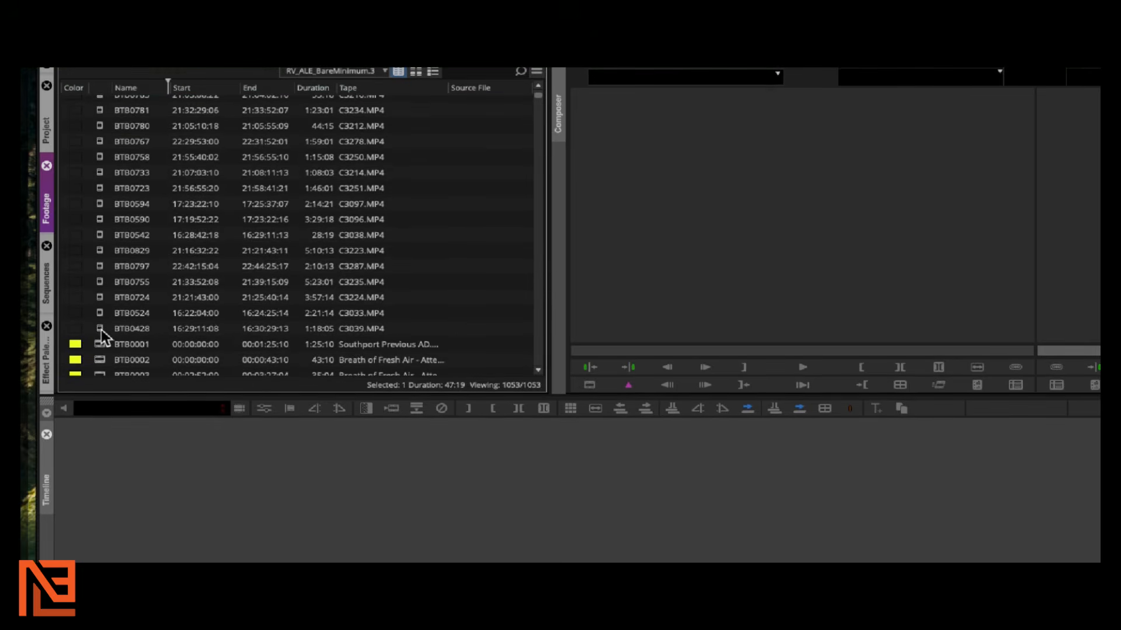
{"action": "left_click", "coordinate": [102, 329], "text": "shift"}
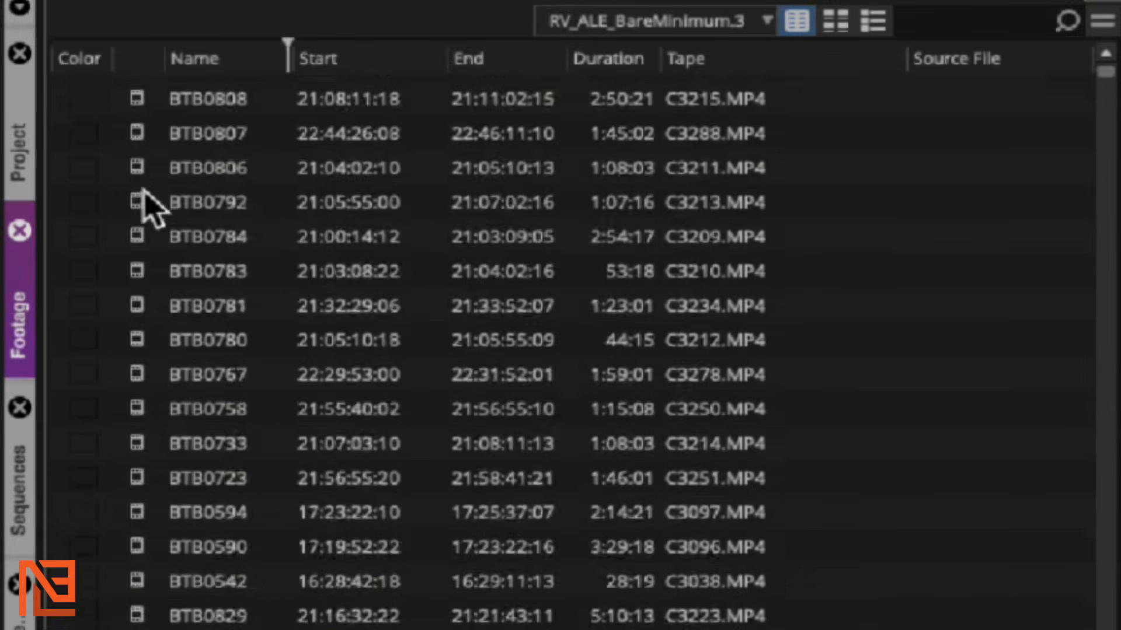
{"action": "scroll", "coordinate": [142, 190], "scroll_direction": "down", "scroll_amount": 4}
{"action": "scroll", "coordinate": [142, 190], "scroll_direction": "up", "scroll_amount": 5}
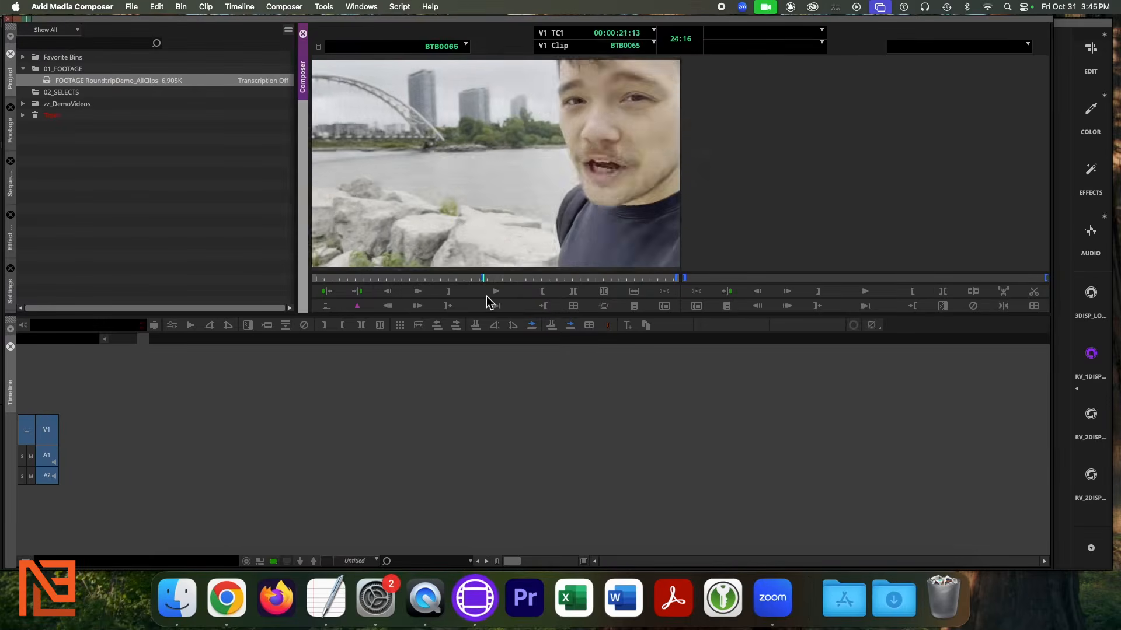
{"action": "mouse_move", "coordinate": [486, 296]}
{"action": "left_mouse_down"}
{"action": "mouse_move", "coordinate": [450, 298]}
{"action": "mouse_move", "coordinate": [466, 296]}
{"action": "left_mouse_up"}
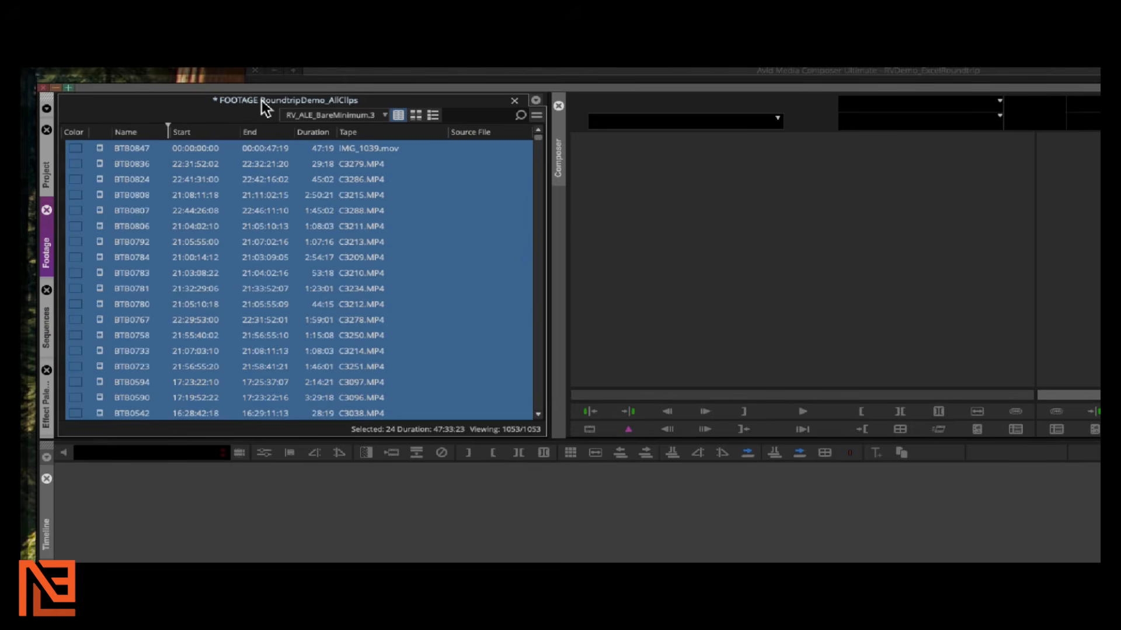
Expand the 03_SELECTS folder in the Project tab and create a new bin inside it
{"action": "left_click", "coordinate": [46, 174]}
{"action": "left_click", "coordinate": [64, 191]}
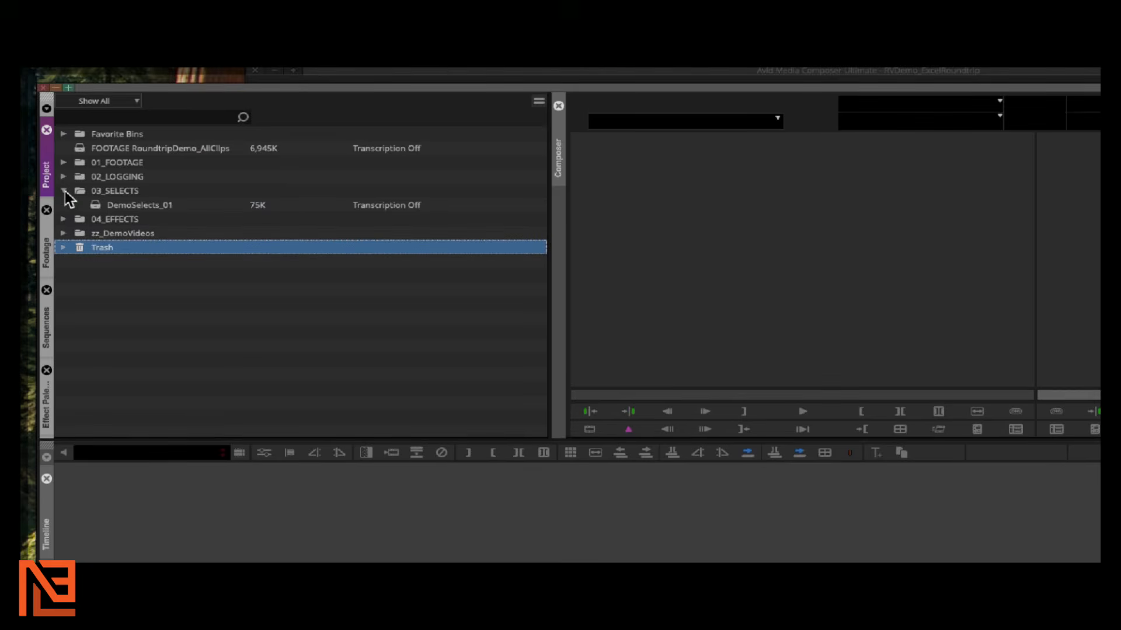
{"action": "right_click", "coordinate": [78, 194]}
{"action": "key", "text": "Escape"}
{"action": "left_click", "coordinate": [78, 191]}
{"action": "right_click", "coordinate": [78, 190]}
{"action": "left_click", "coordinate": [82, 199]}
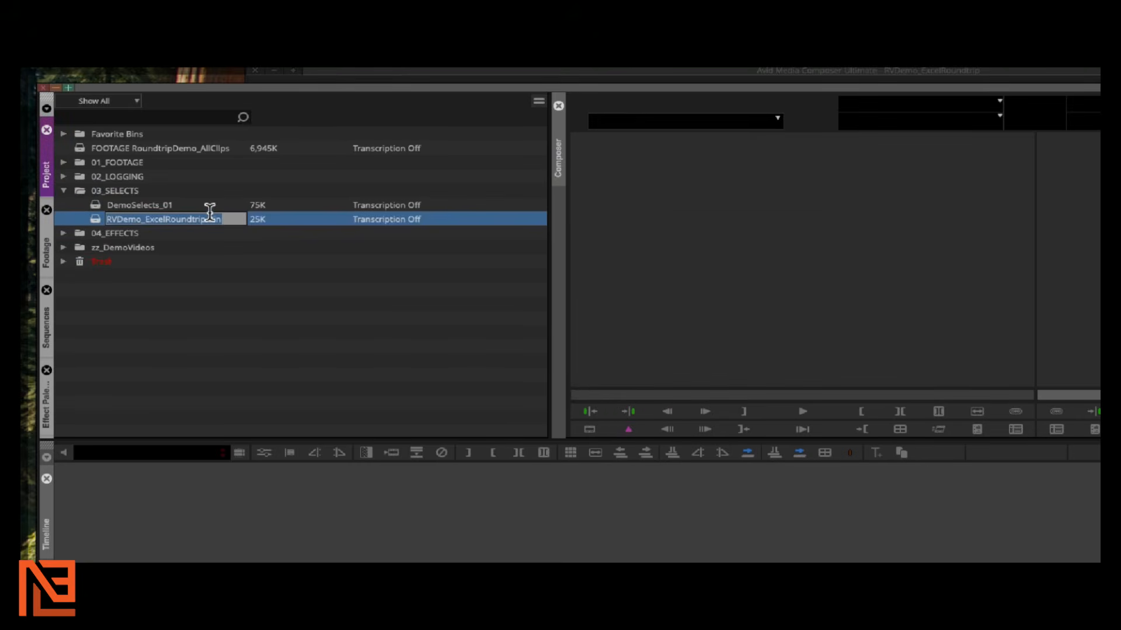
Name the new bin DemoSelects_02, open it, and bring the footage bin back into view
{"action": "type", "text": "Demm"}
{"action": "key", "text": "BackSpace"}
{"action": "type", "text": "oSelects"}
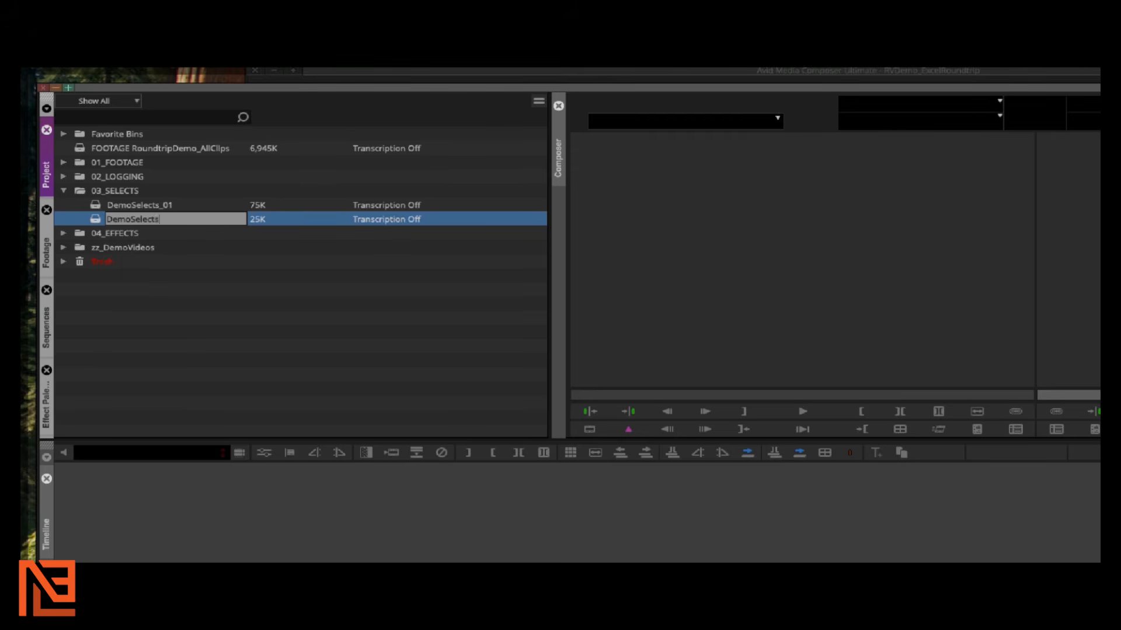
{"action": "type", "text": "_02"}
{"action": "key", "text": "Return"}
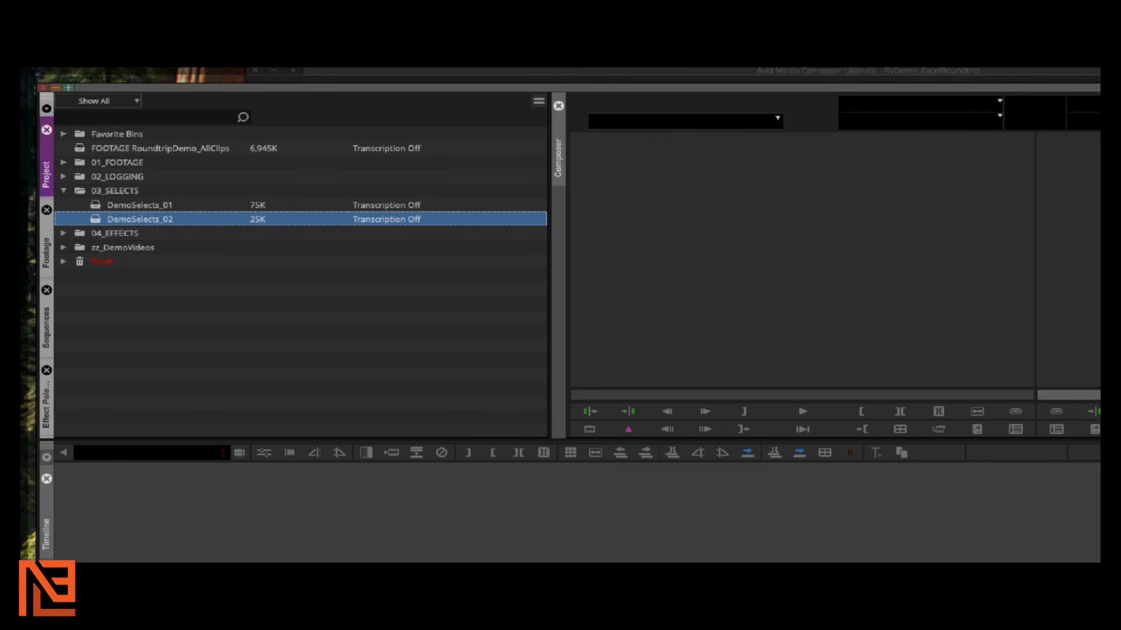
{"action": "double_click", "coordinate": [103, 225]}
{"action": "left_click", "coordinate": [47, 251]}
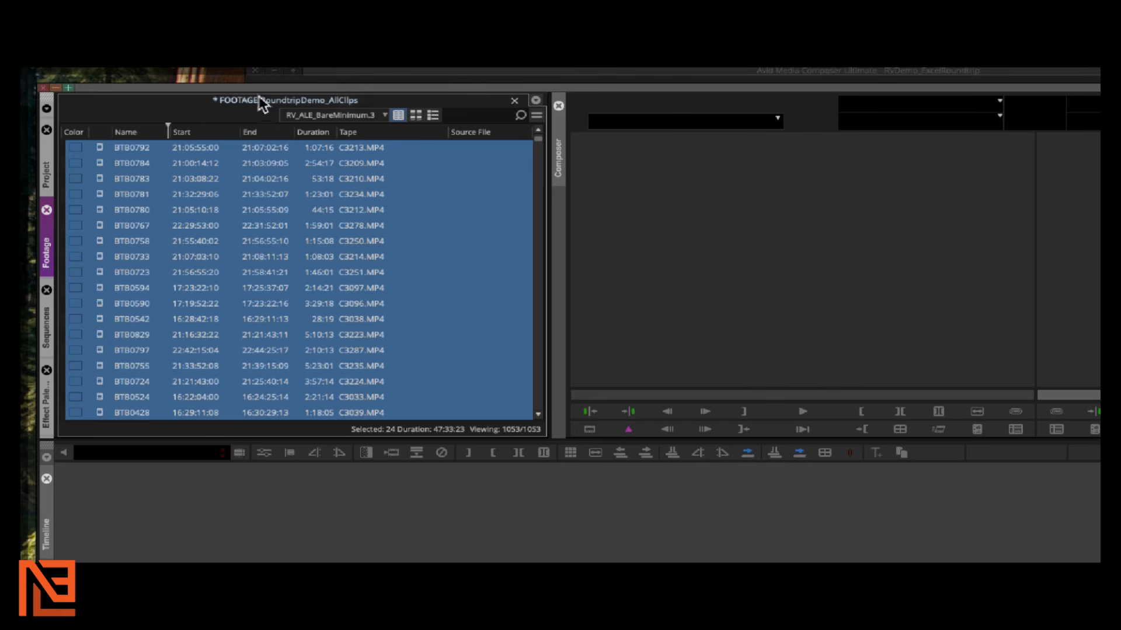
Float the footage bin as its own window and arrange it beside DemoSelects_02
{"action": "left_click_drag", "start_coordinate": [51, 251], "coordinate": [102, 260]}
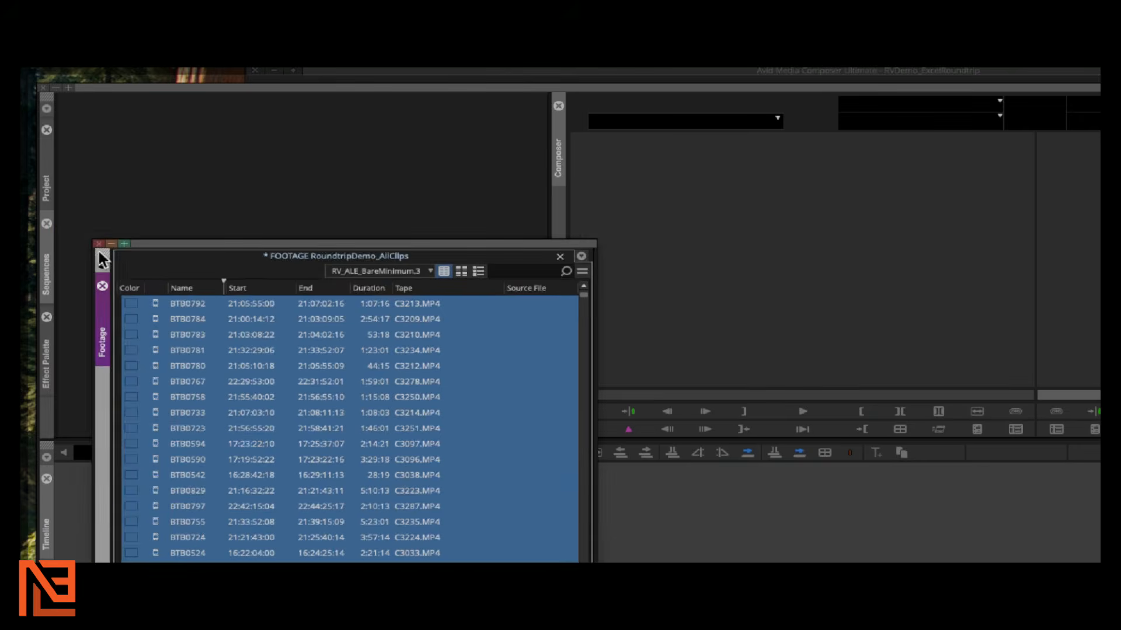
{"action": "left_click_drag", "start_coordinate": [175, 250], "coordinate": [143, 112]}
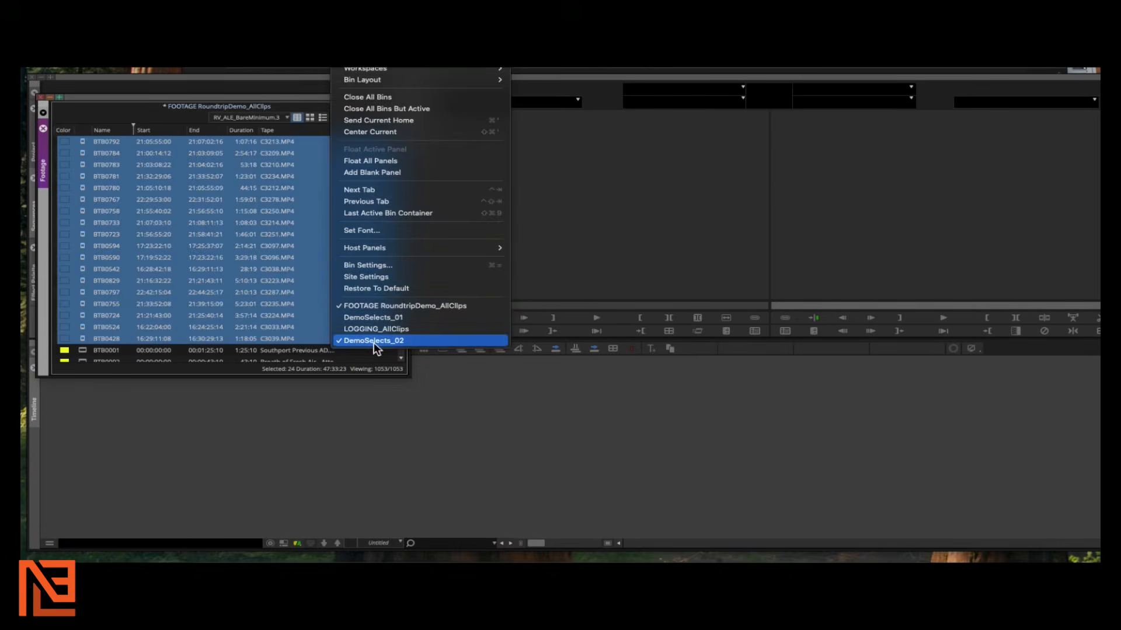
{"action": "left_click", "coordinate": [373, 342]}
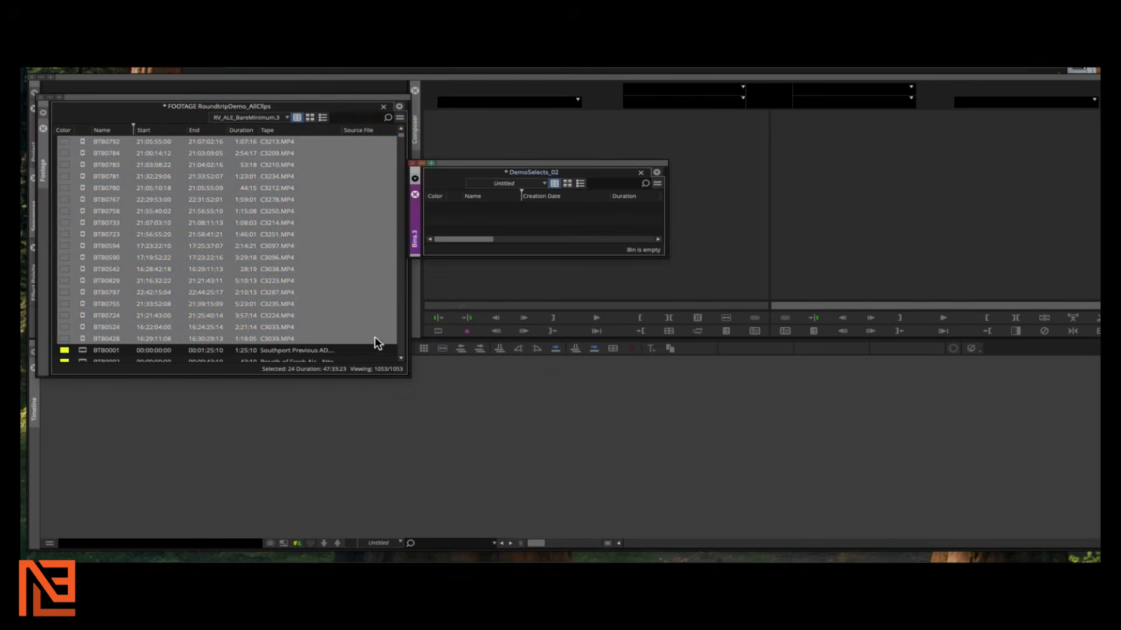
{"action": "left_click_drag", "start_coordinate": [490, 163], "coordinate": [550, 115]}
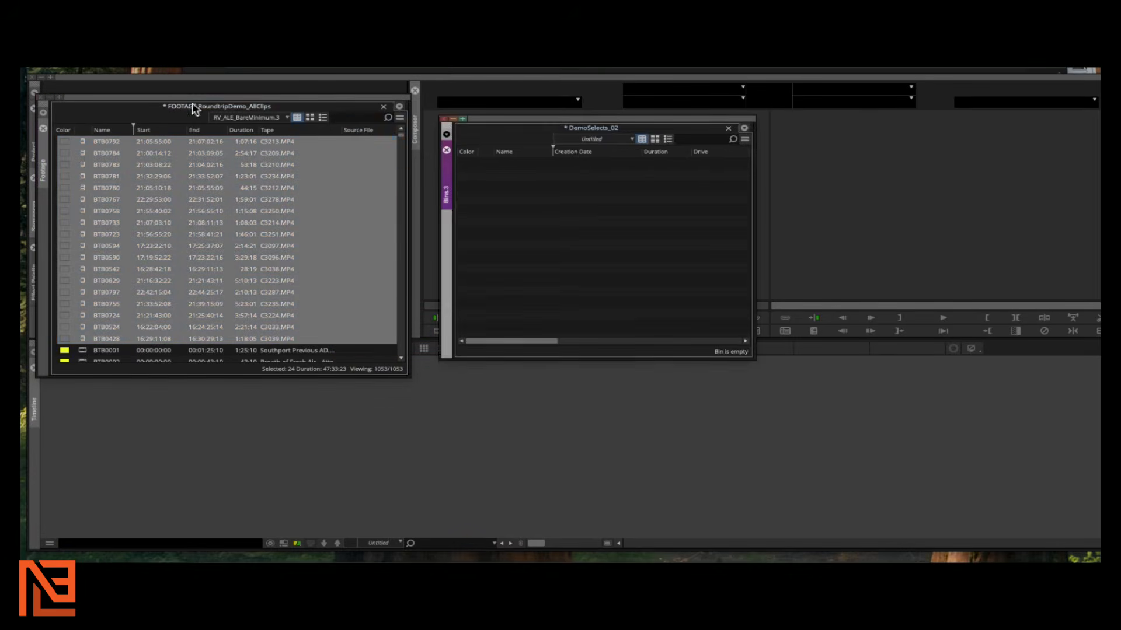
{"action": "left_click", "coordinate": [194, 109]}
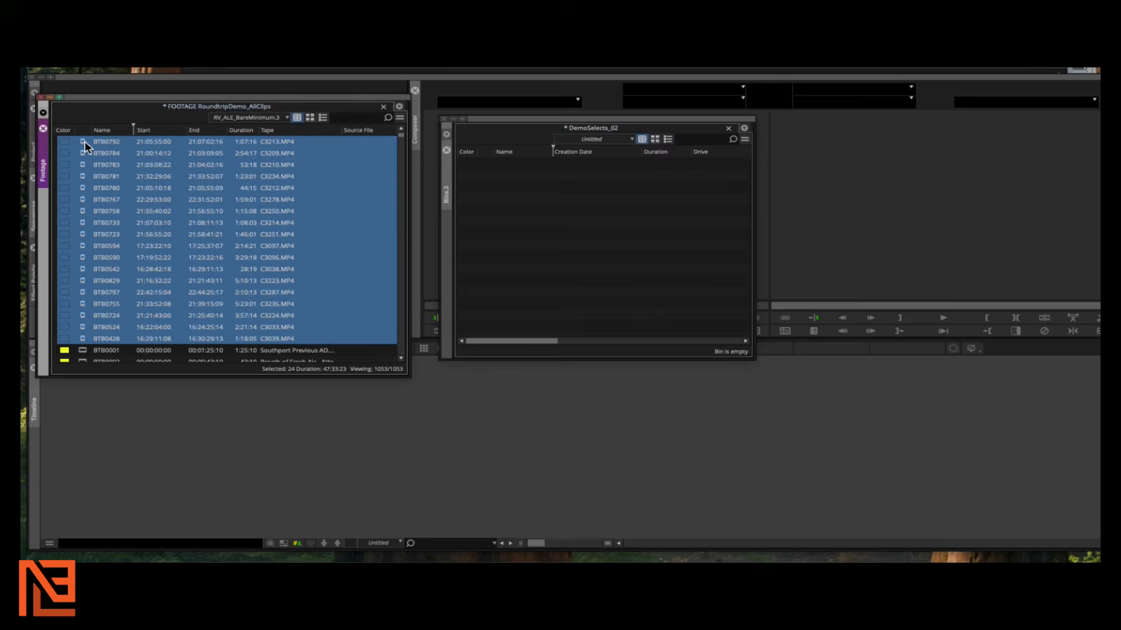
Drag the 24 selected clips into DemoSelects_02 and widen that bin's window
{"action": "left_click_drag", "start_coordinate": [146, 152], "coordinate": [524, 204]}
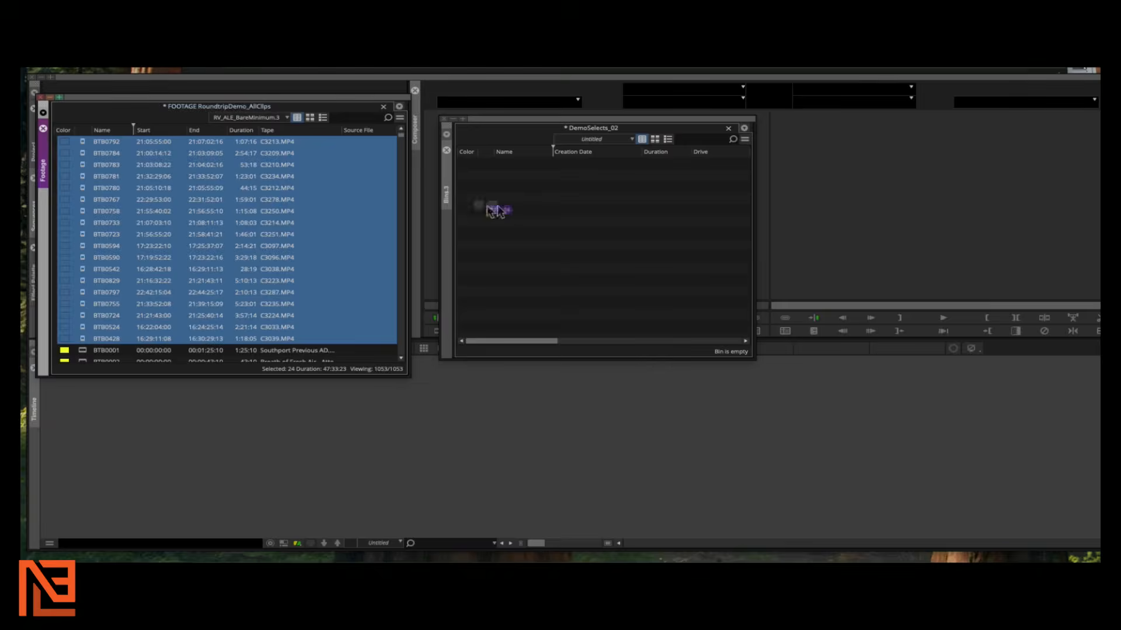
{"action": "left_click_drag", "start_coordinate": [496, 211], "coordinate": [524, 204]}
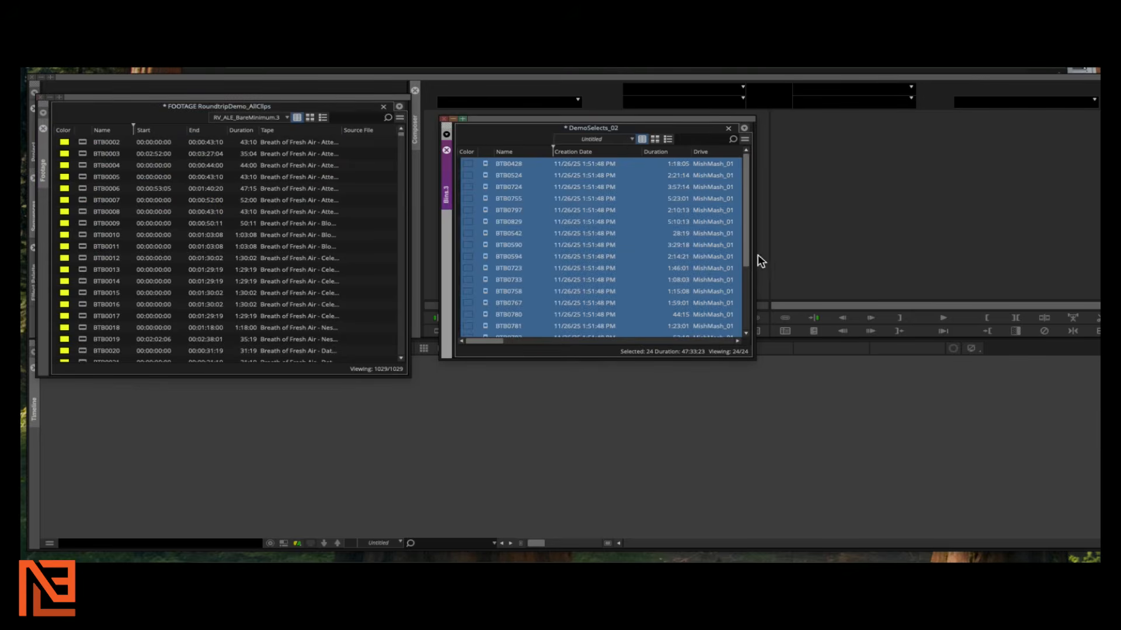
{"action": "left_click_drag", "start_coordinate": [755, 259], "coordinate": [1032, 277]}
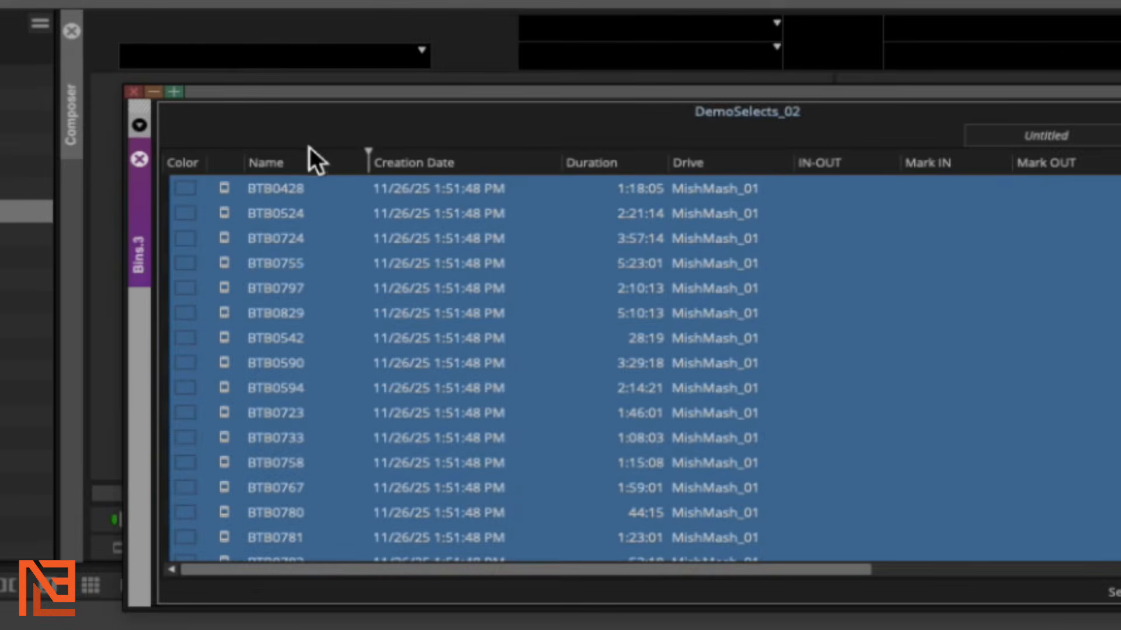
Add the cliporder column to the DemoSelects_02 bin through Choose Columns
{"action": "right_click", "coordinate": [328, 168]}
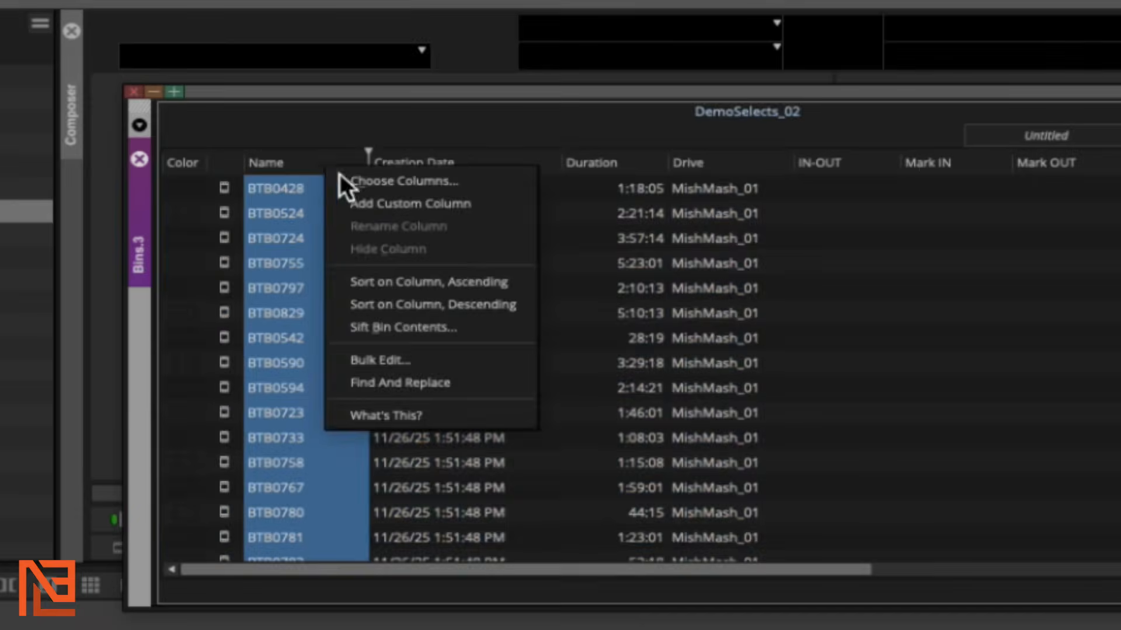
{"action": "left_click", "coordinate": [387, 185]}
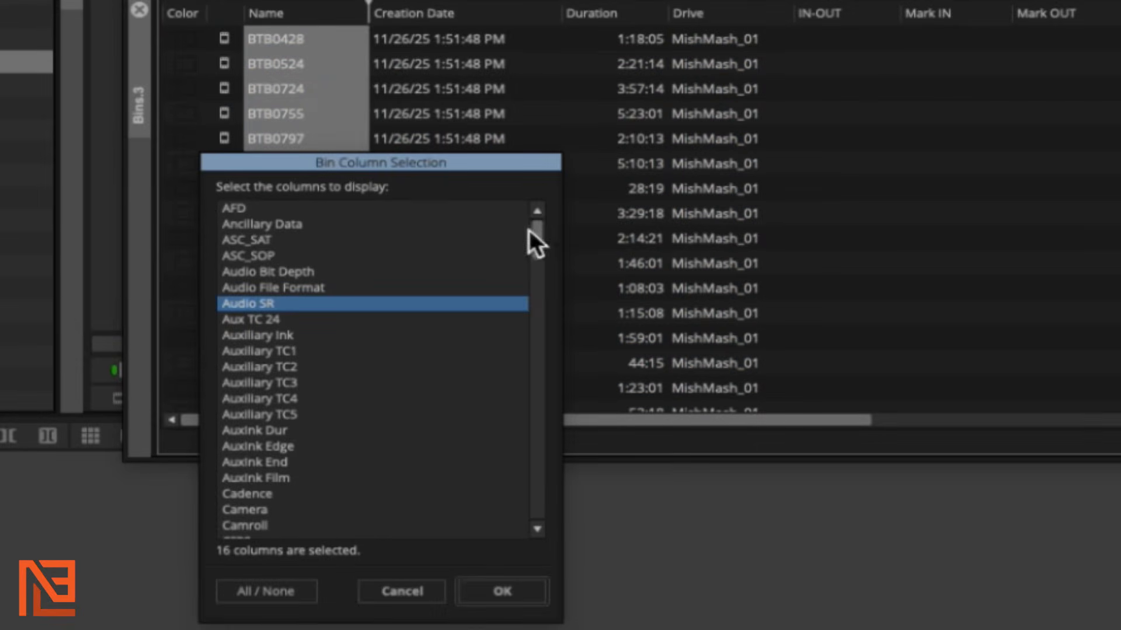
{"action": "left_click_drag", "start_coordinate": [547, 240], "coordinate": [551, 503]}
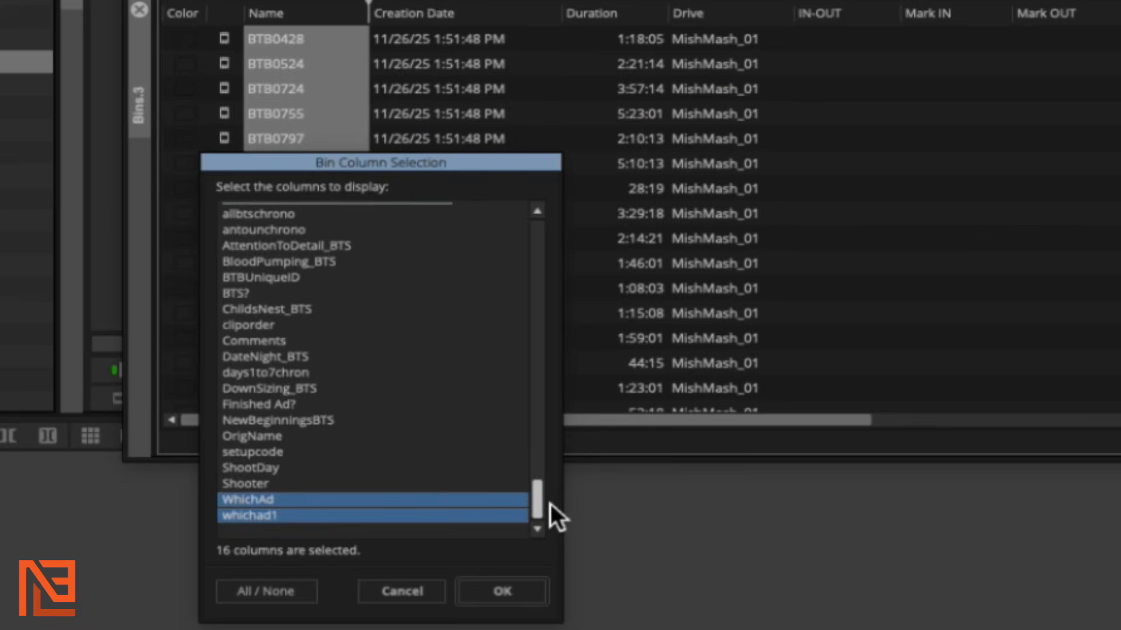
{"action": "left_click_drag", "start_coordinate": [551, 504], "coordinate": [549, 497]}
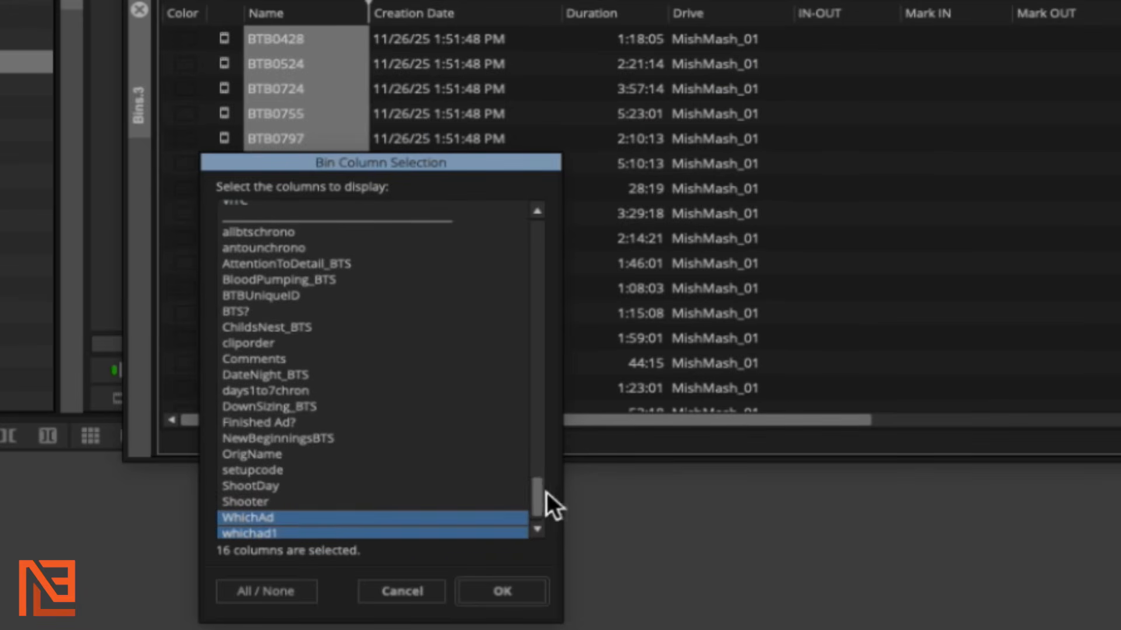
{"action": "left_click", "coordinate": [273, 348]}
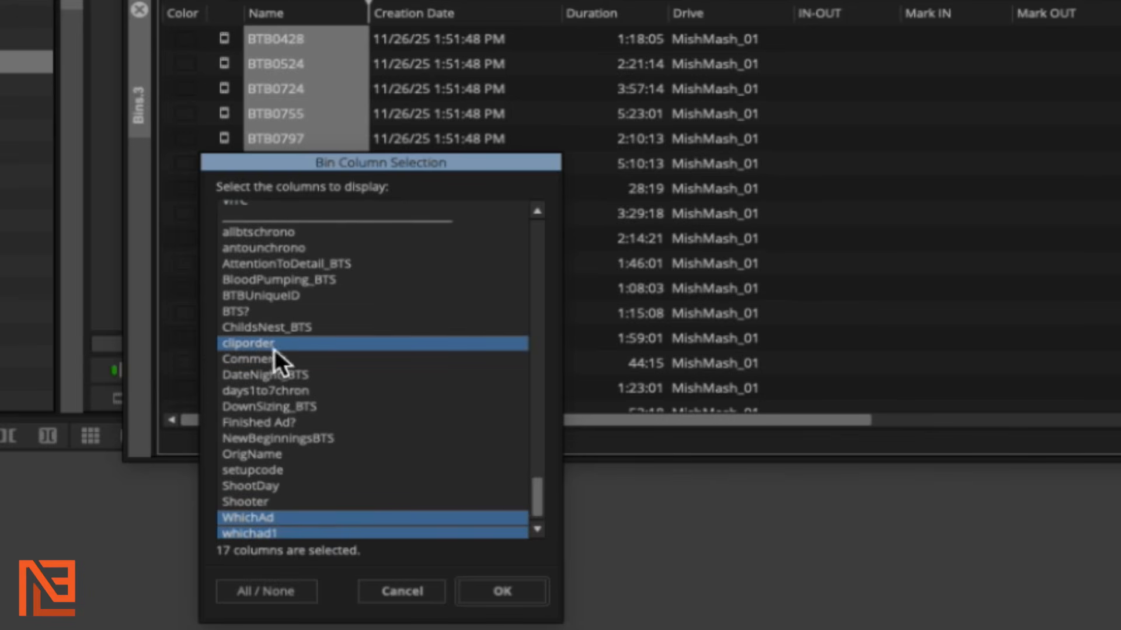
{"action": "left_click", "coordinate": [504, 587]}
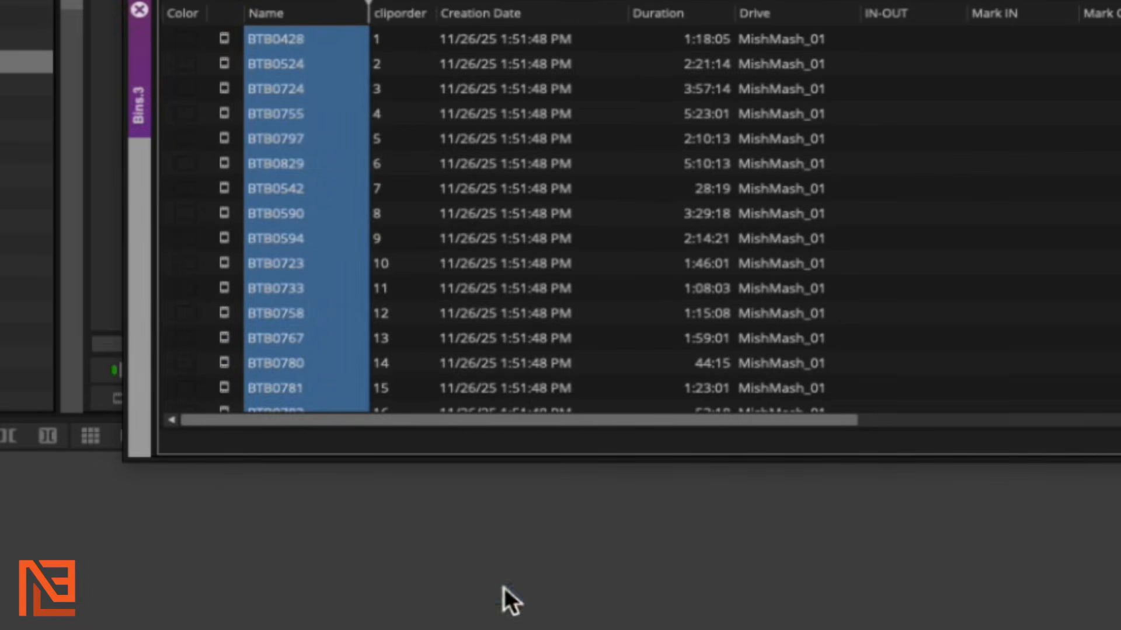
Sort the bin ascending on cliporder so clips run from 1 to 24
{"action": "left_click", "coordinate": [425, 17]}
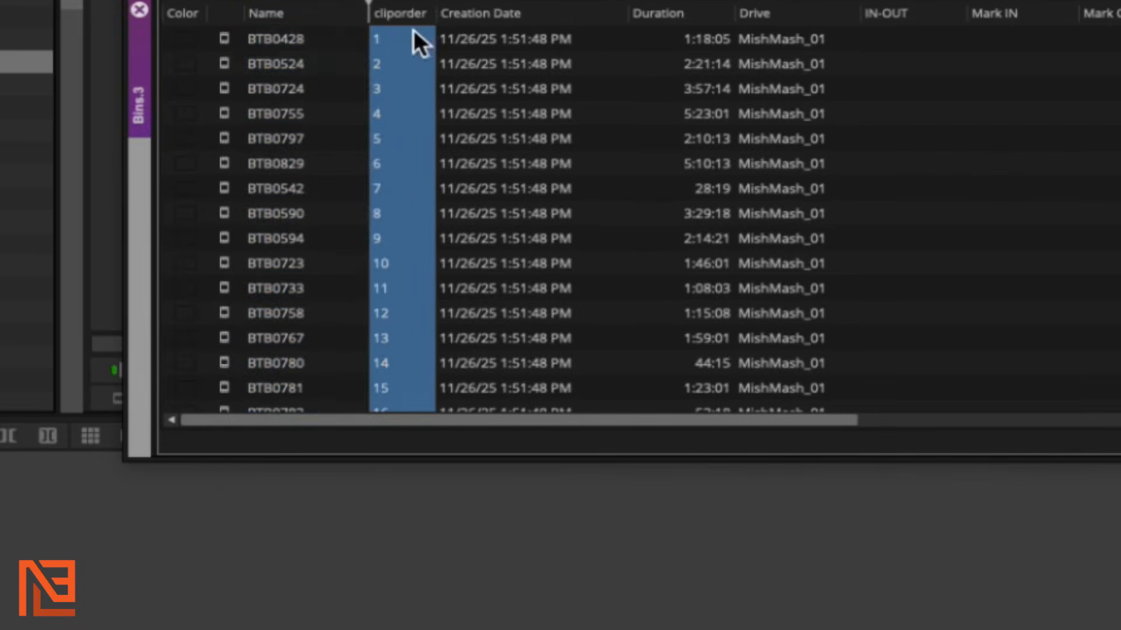
{"action": "right_click", "coordinate": [408, 20]}
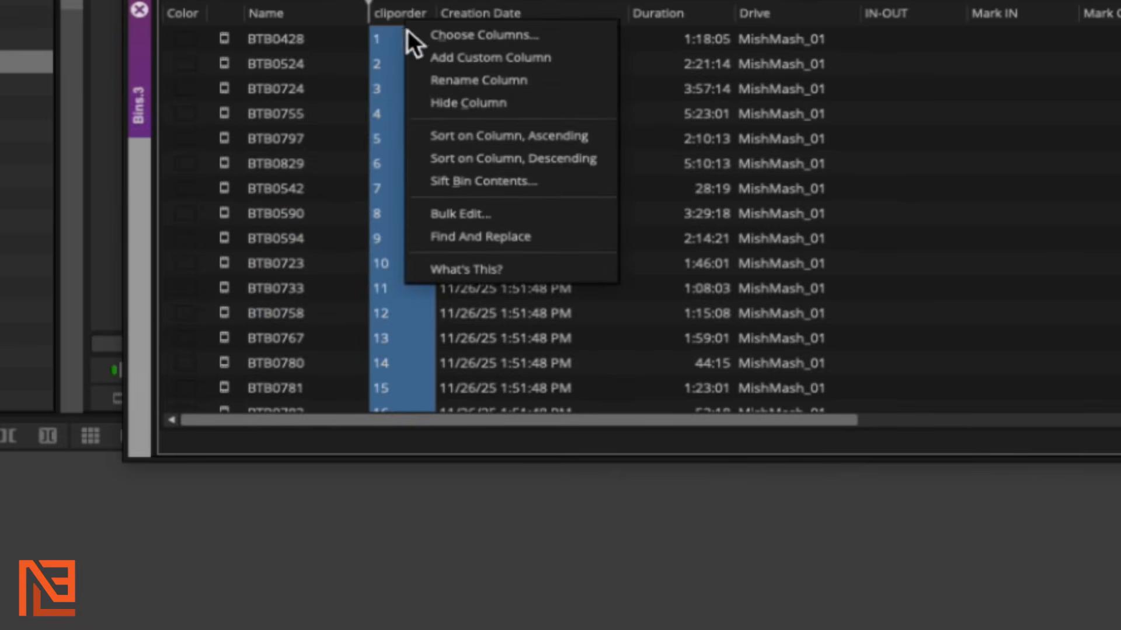
{"action": "left_click", "coordinate": [452, 134]}
{"action": "scroll", "coordinate": [422, 88], "scroll_direction": "down", "scroll_amount": 3}
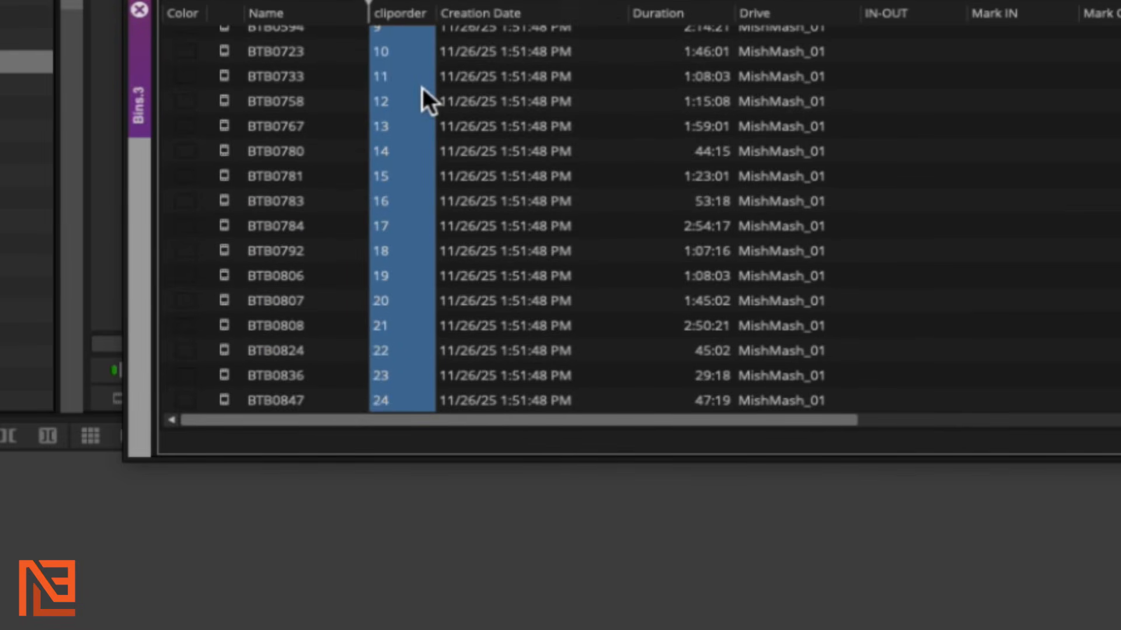
{"action": "scroll", "coordinate": [420, 86], "scroll_direction": "up", "scroll_amount": 3}
{"action": "scroll", "coordinate": [422, 82], "scroll_direction": "down", "scroll_amount": 3}
{"action": "scroll", "coordinate": [422, 82], "scroll_direction": "up", "scroll_amount": 3}
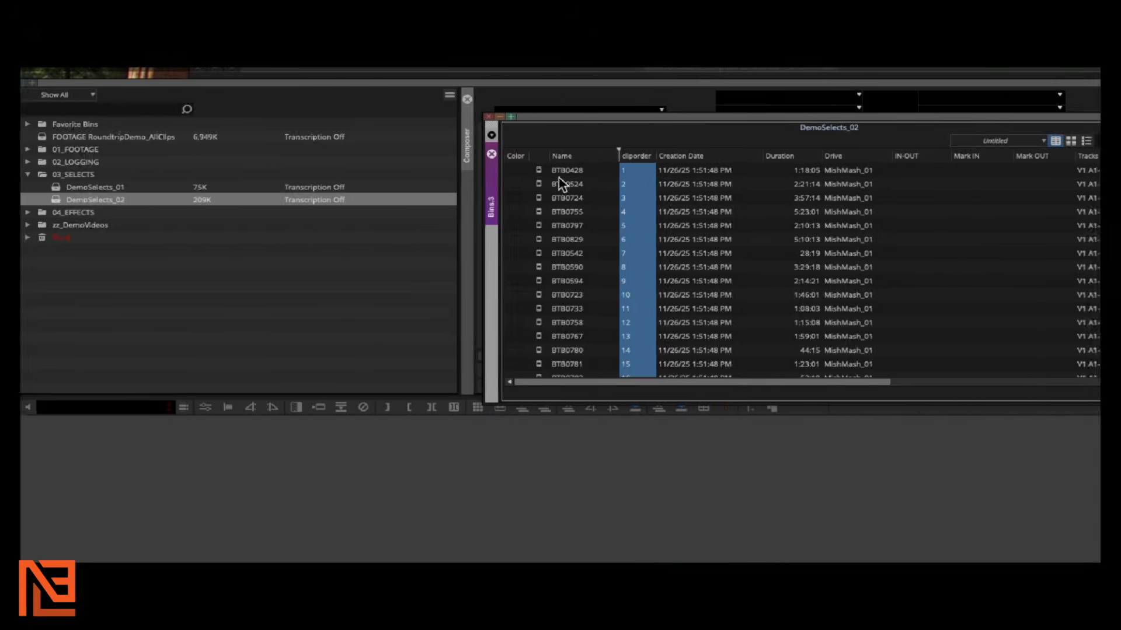
Create a new sequence, Untitled Sequence.01, in the DemoSelects_02 bin
{"action": "left_click", "coordinate": [532, 168]}
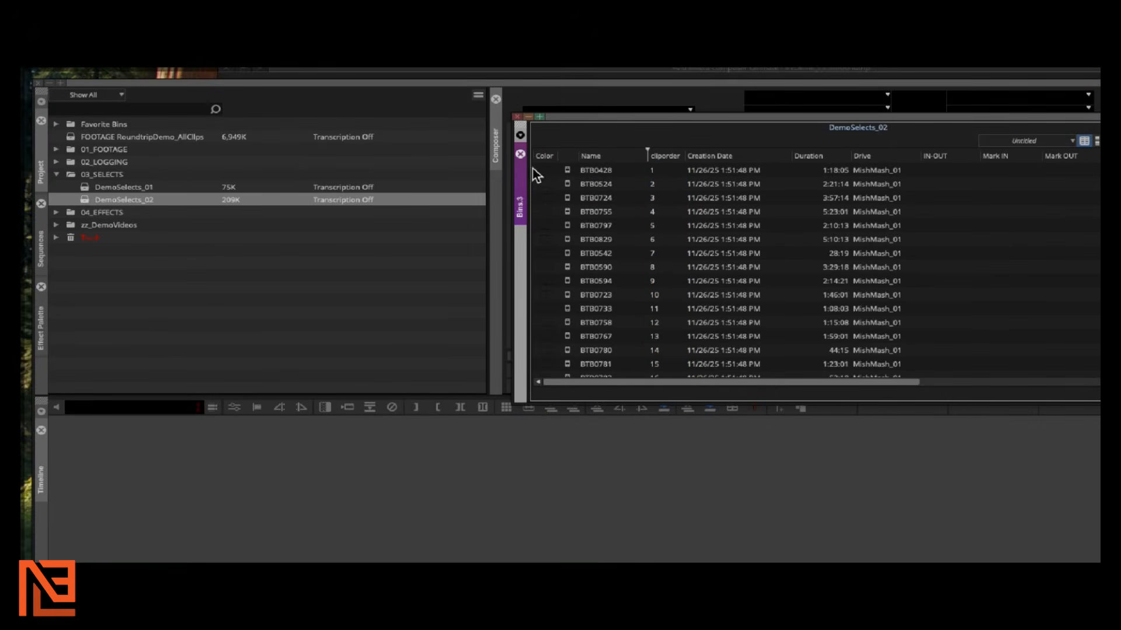
{"action": "right_click", "coordinate": [531, 169]}
{"action": "mouse_move", "coordinate": [559, 177]}
{"action": "left_click", "coordinate": [653, 177]}
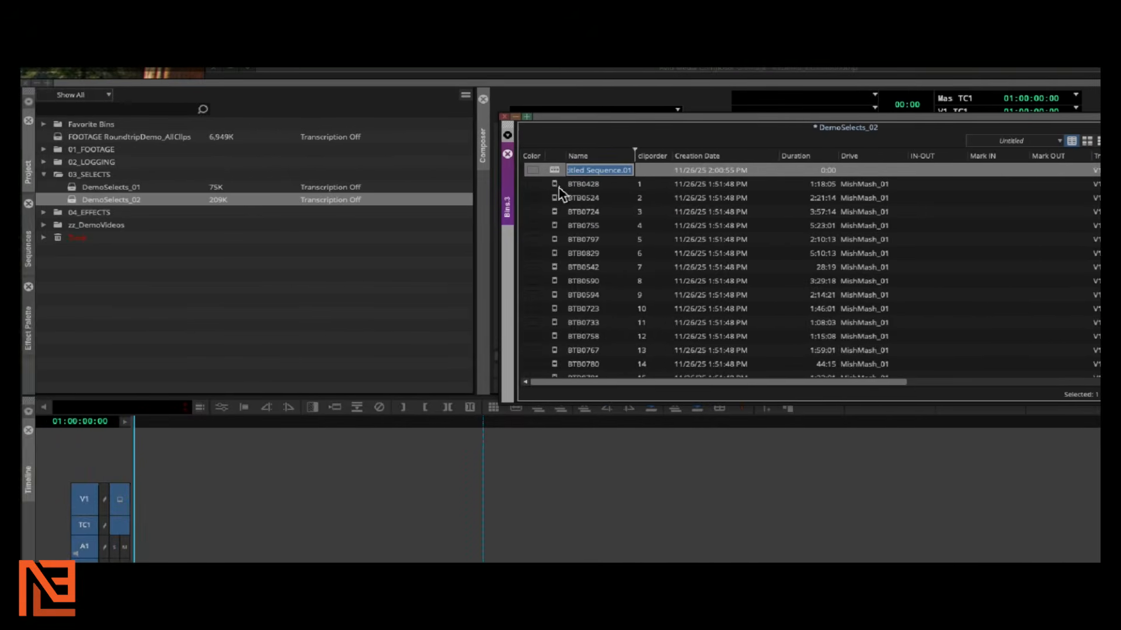
{"action": "left_click", "coordinate": [474, 183]}
Select all 24 clips, drop them into the timeline, and scrub to review the cut
{"action": "key", "text": "shift+End"}
{"action": "left_click_drag", "start_coordinate": [559, 165], "coordinate": [298, 491]}
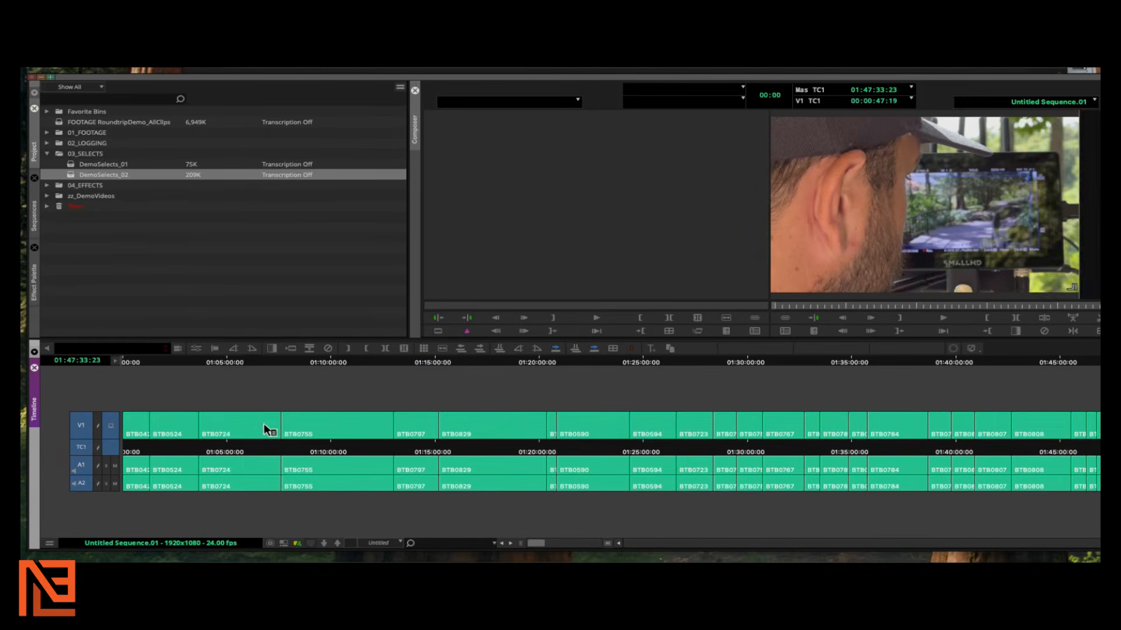
{"action": "left_click", "coordinate": [282, 404]}
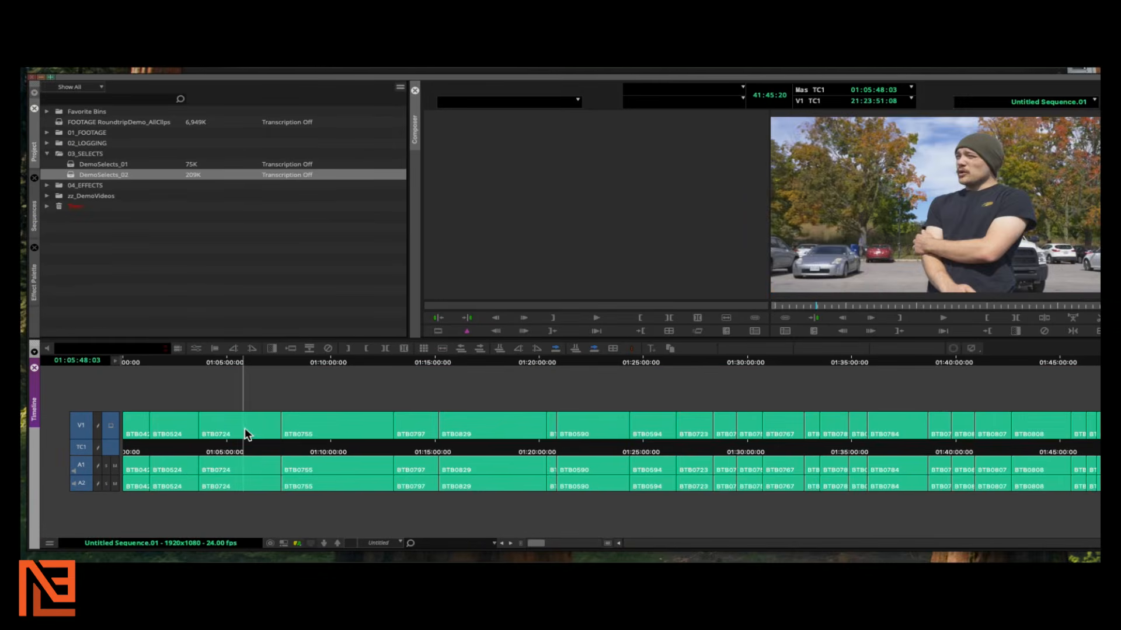
{"action": "left_click_drag", "start_coordinate": [244, 429], "coordinate": [350, 430]}
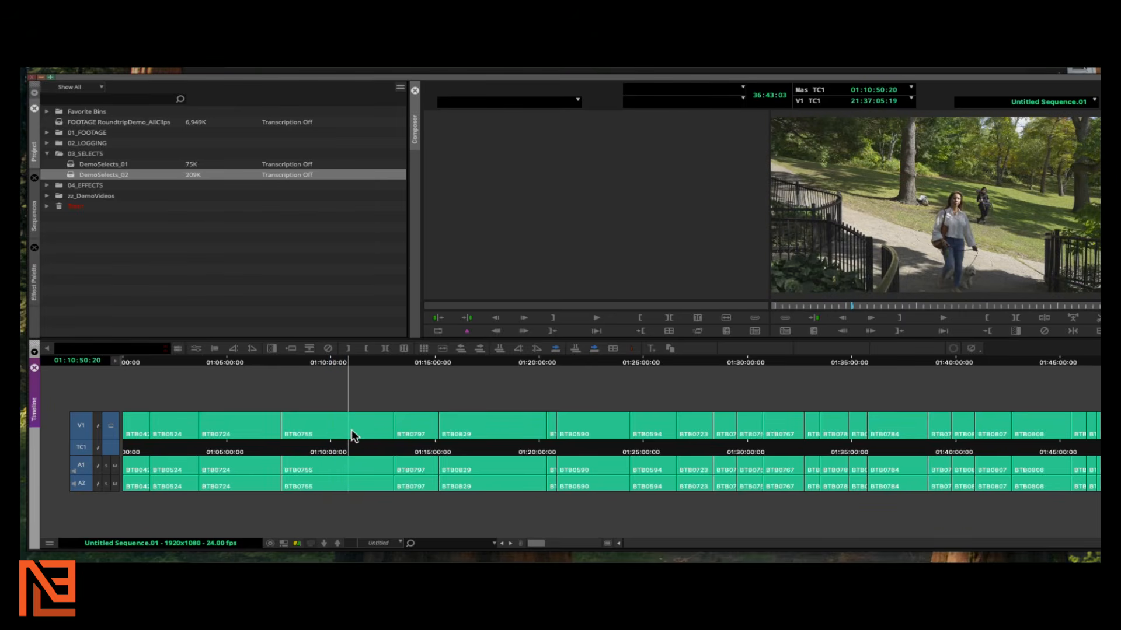